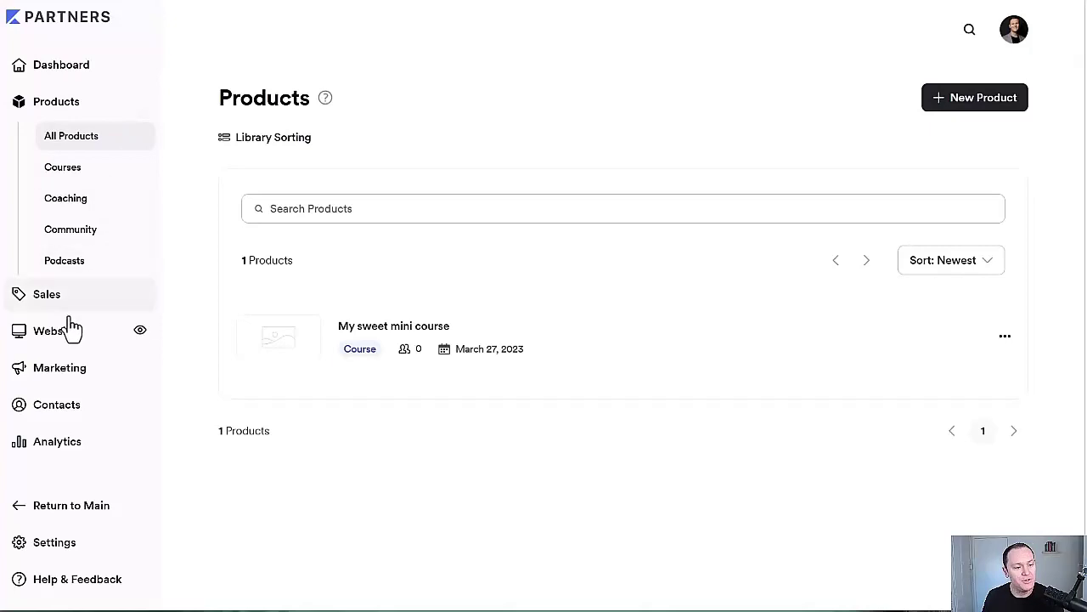
# Step: Start creating a new marketing funnel from the Freebie blueprint
pyautogui.click(88, 380)
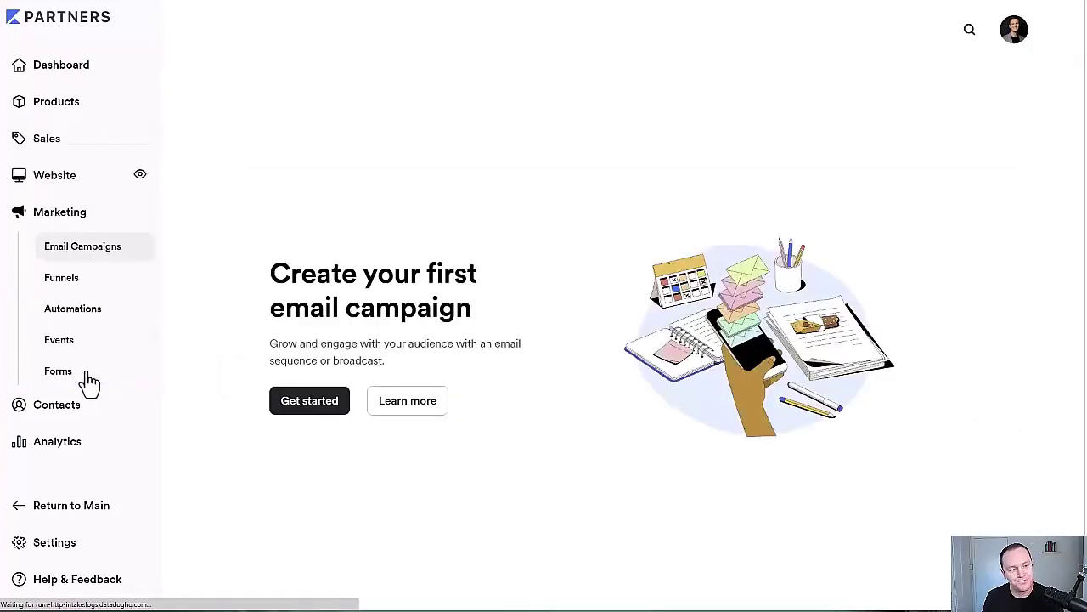
pyautogui.click(90, 288)
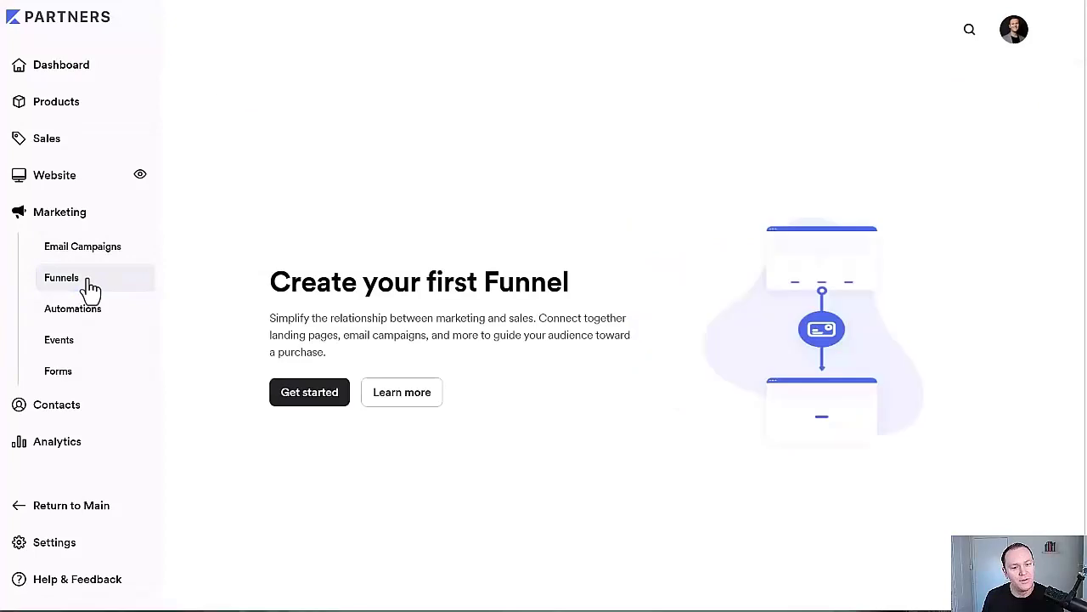
pyautogui.click(305, 407)
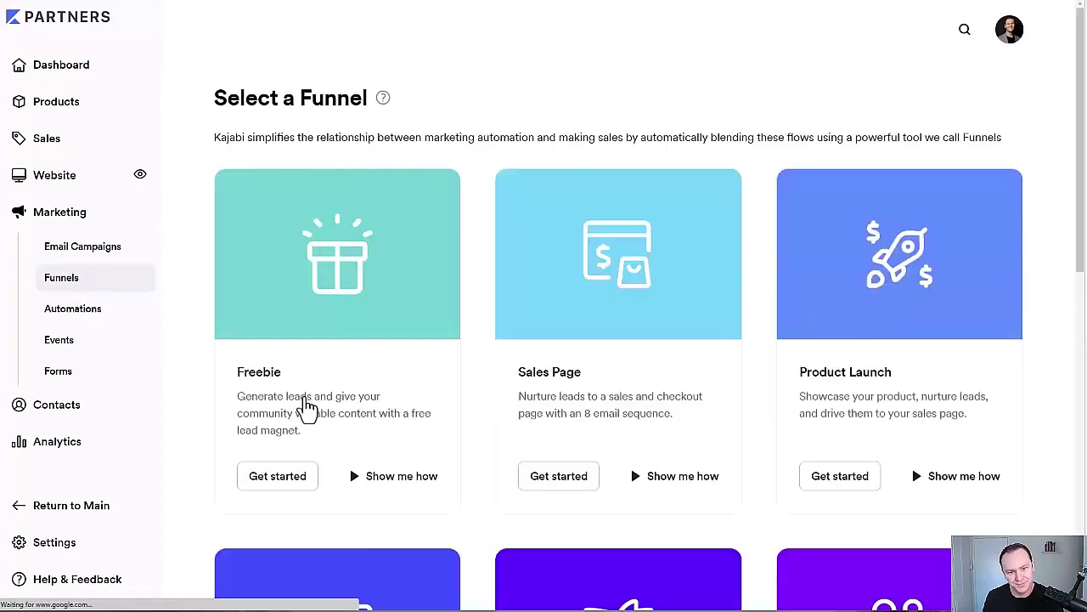
pyautogui.click(389, 477)
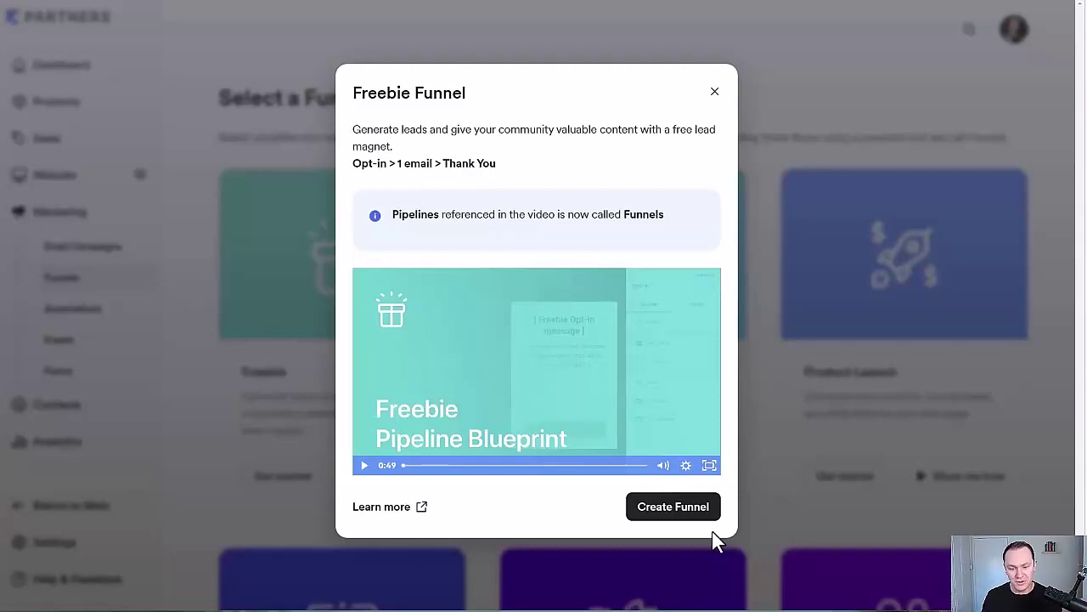
pyautogui.click(673, 510)
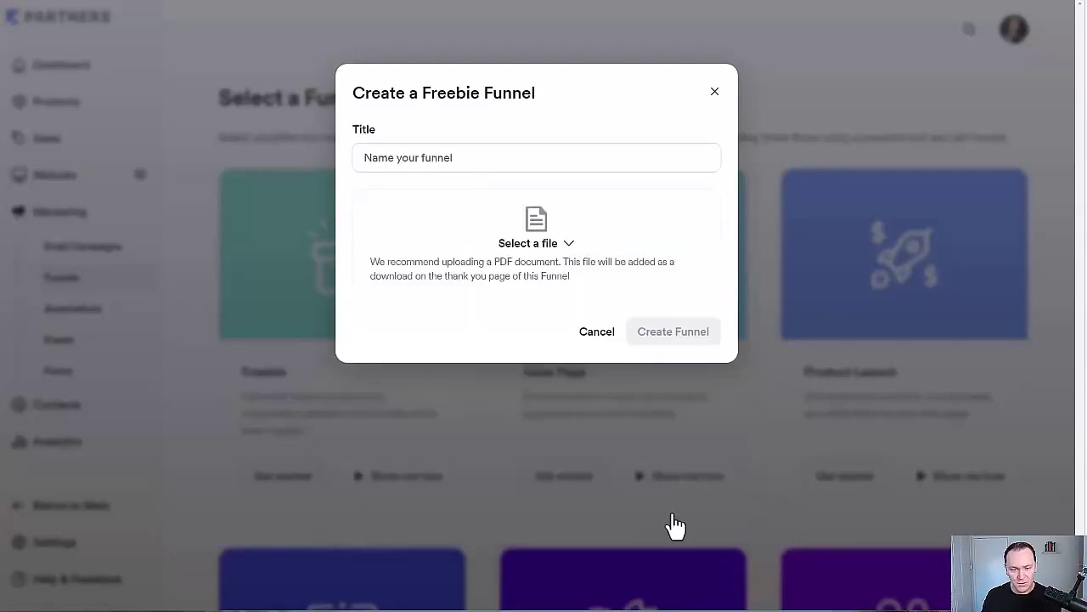
# Step: Title the freebie funnel "My Sweet Mini Course", removing the extra space between the words
pyautogui.click(375, 161)
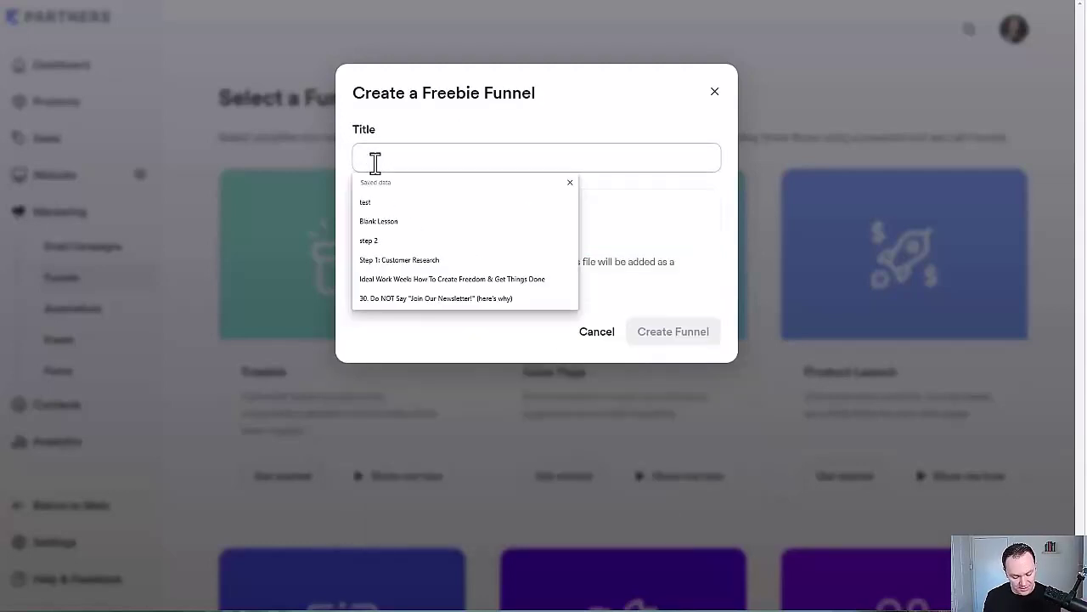
pyautogui.write('My')
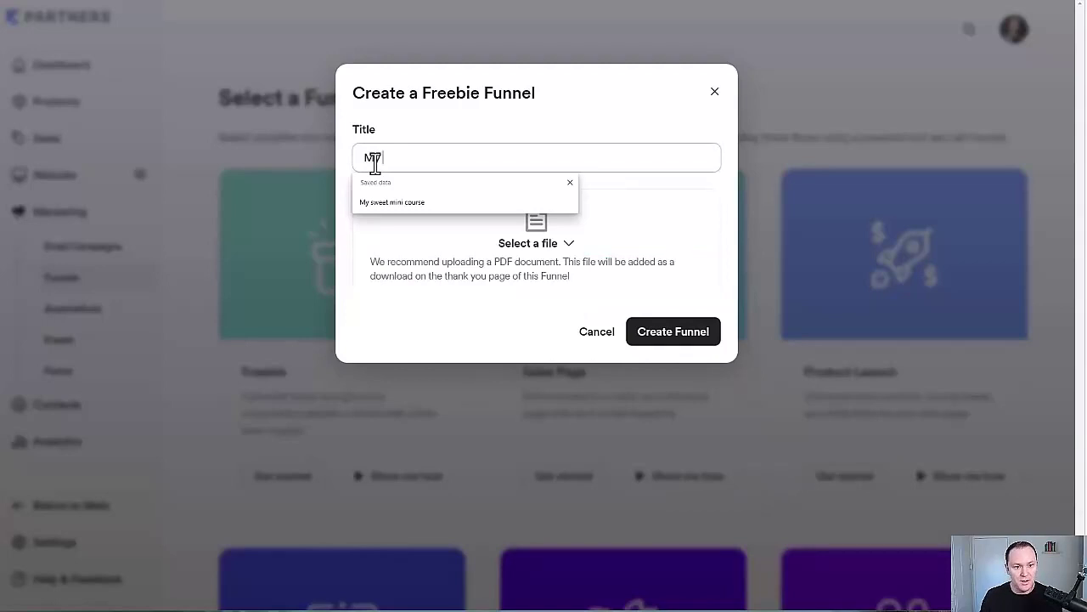
pyautogui.write(' Sweet  Mi')
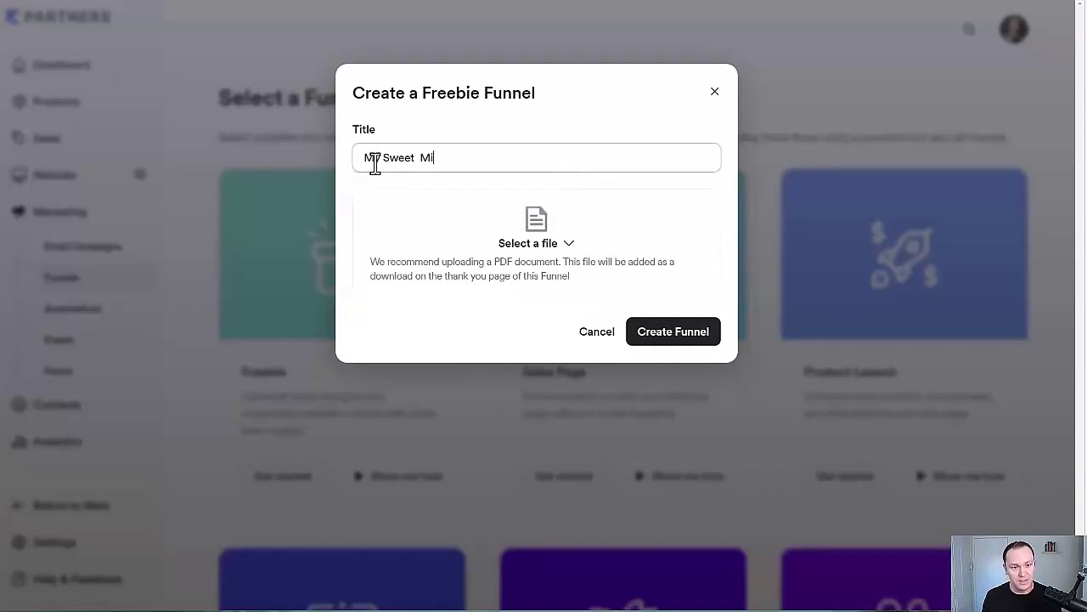
pyautogui.write('ni Cou')
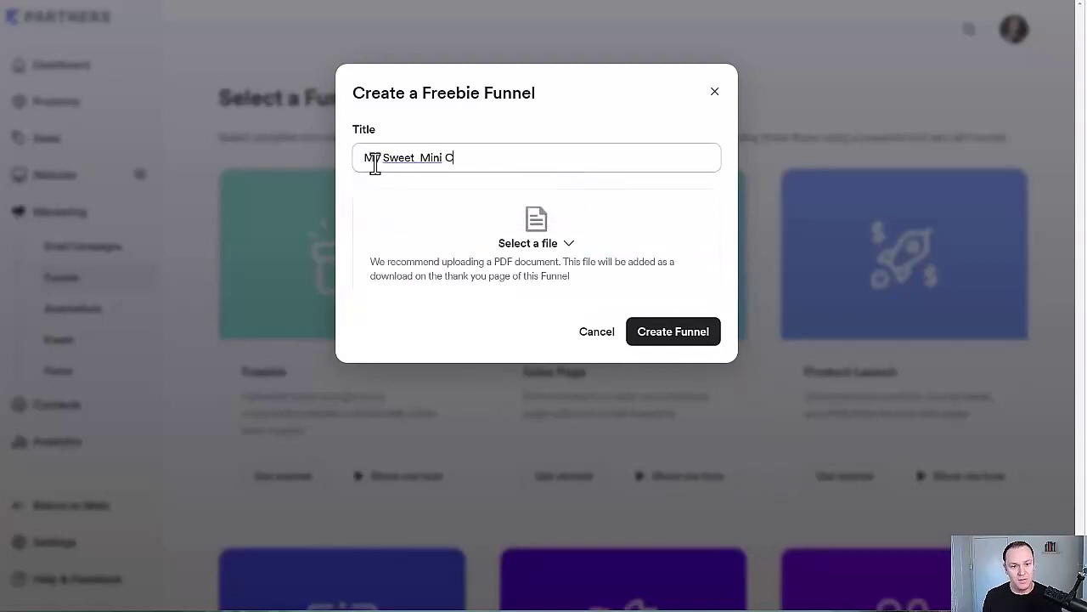
pyautogui.write('rse')
pyautogui.click(418, 159)
pyautogui.press('BackSpace')
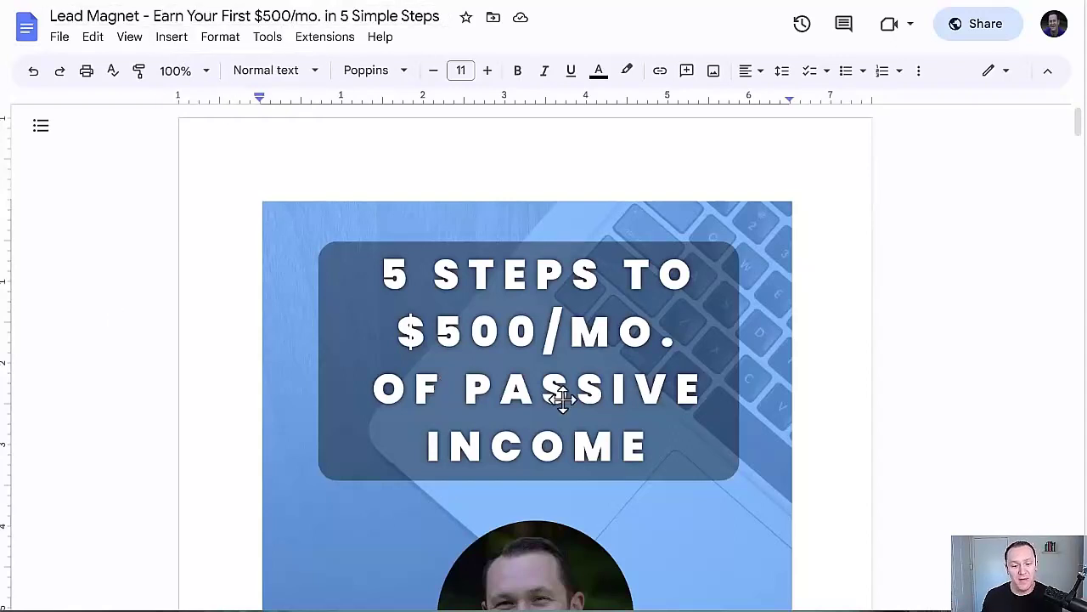
# Step: Switch to the lead magnet document in Google Docs and look over its cover page and opening letter
pyautogui.scroll(-2, 134, 221)
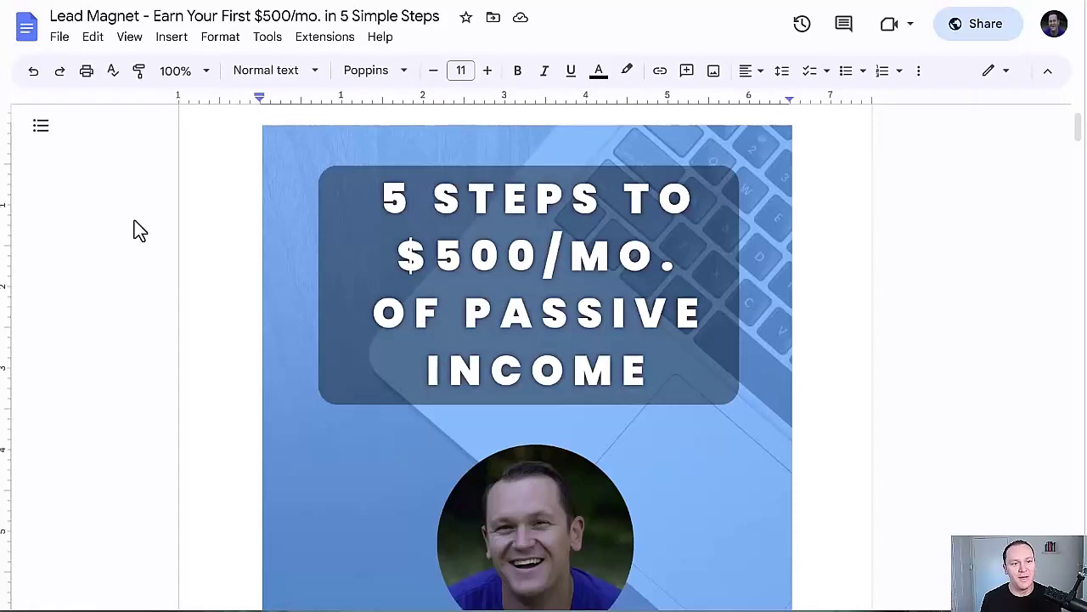
pyautogui.scroll(-3, 153, 234)
pyautogui.scroll(-2, 158, 229)
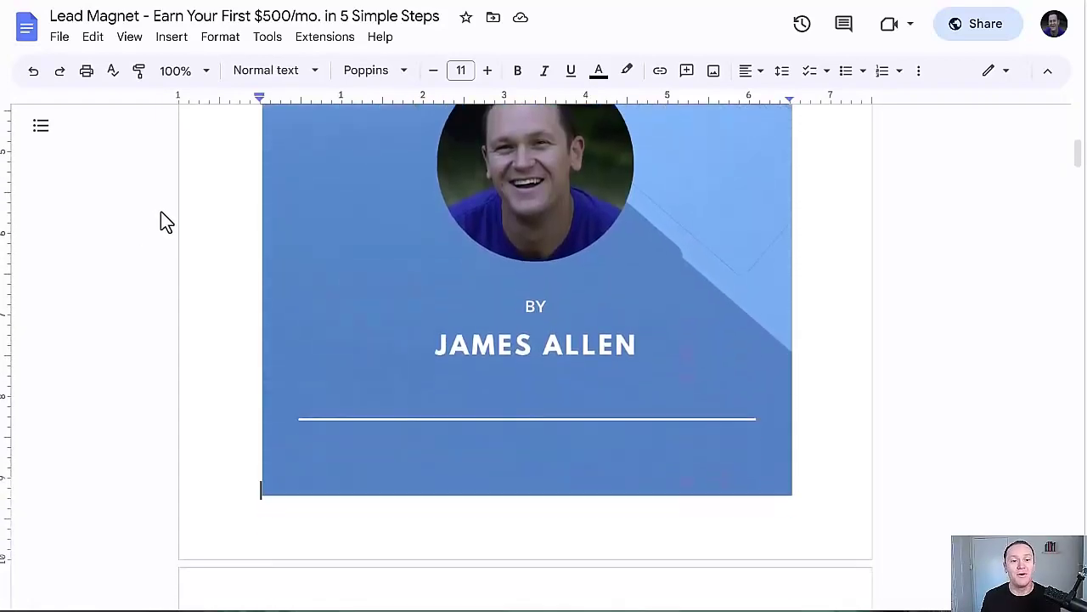
pyautogui.scroll(-4, 161, 223)
pyautogui.scroll(-3, 162, 223)
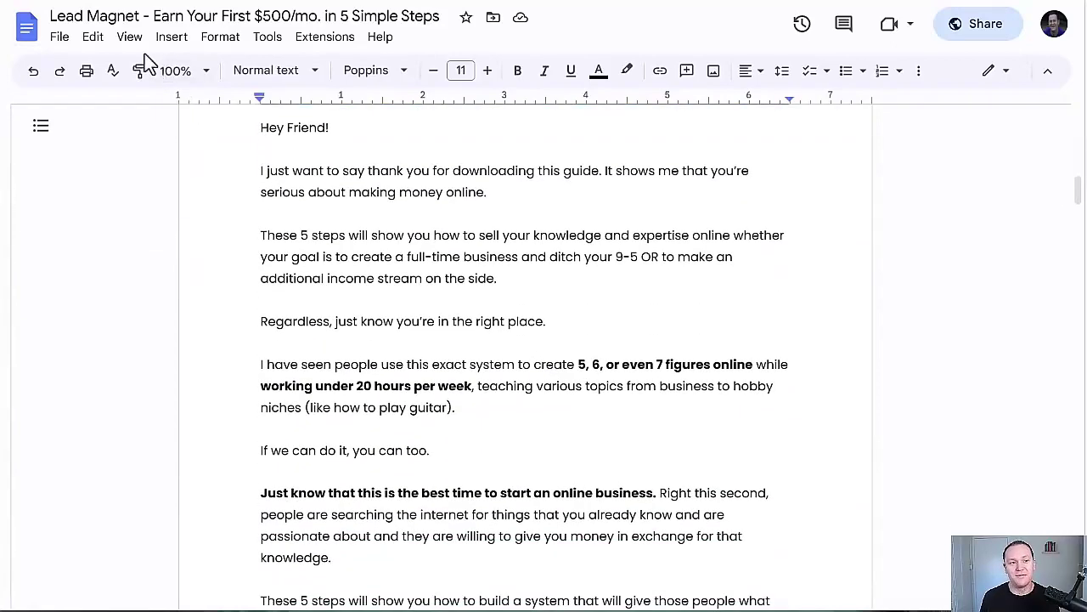
pyautogui.scroll(6, 97, 393)
pyautogui.scroll(5, 597, 315)
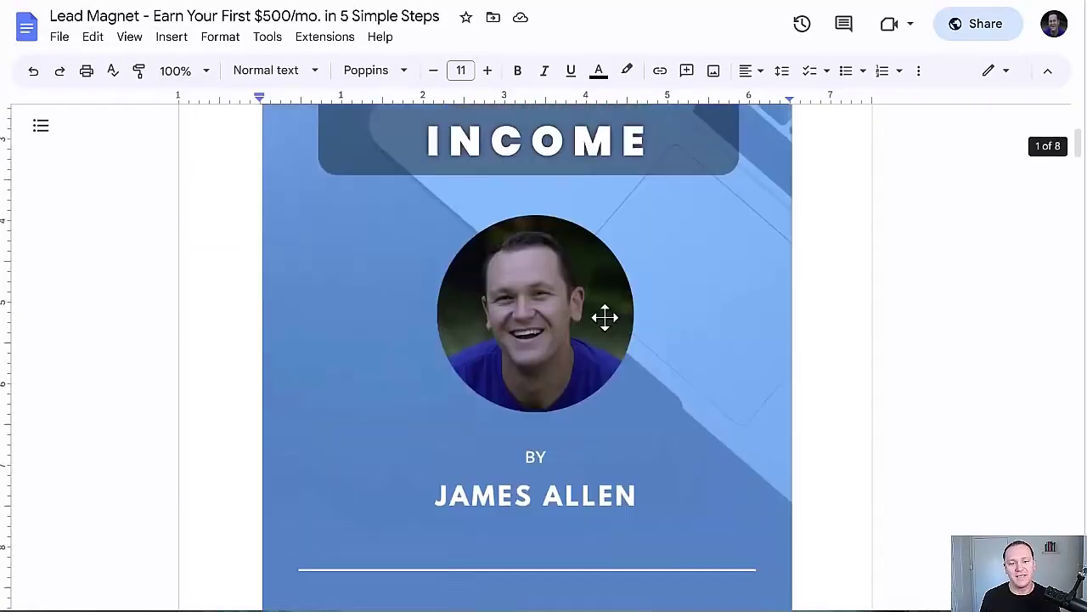
pyautogui.scroll(1, 388, 311)
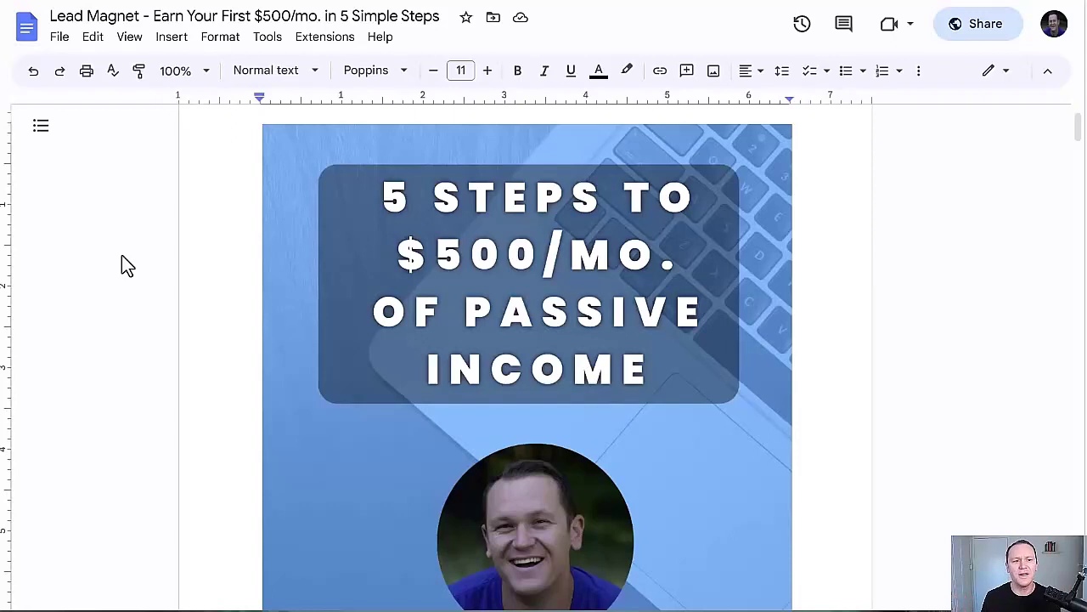
# Step: Examine the title, portrait and author line on the lead magnet's cover page
pyautogui.scroll(-1, 127, 248)
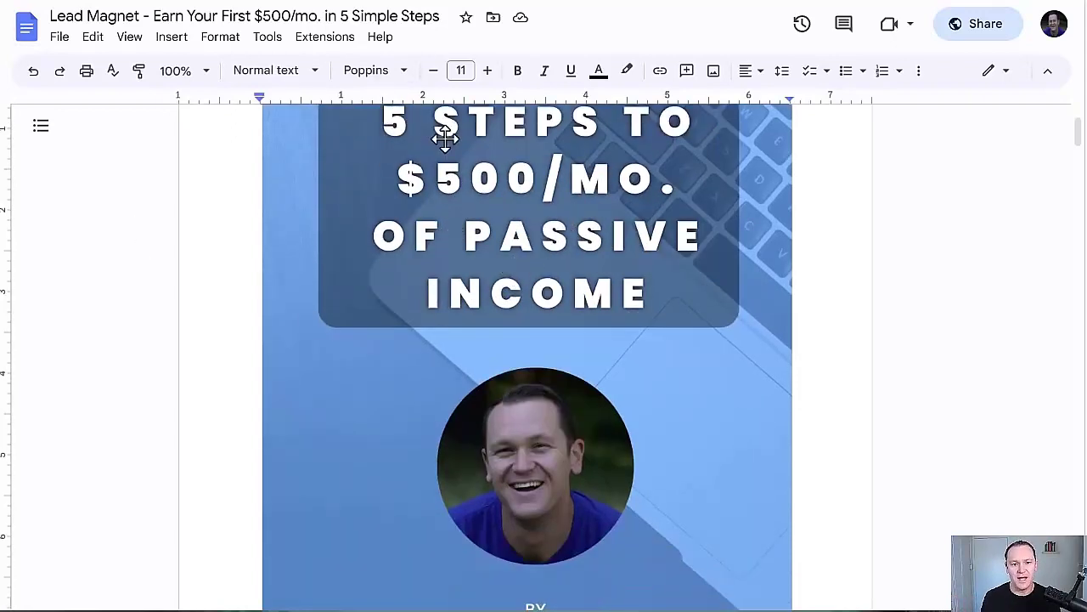
pyautogui.scroll(-1, 599, 293)
pyautogui.scroll(-1, 509, 442)
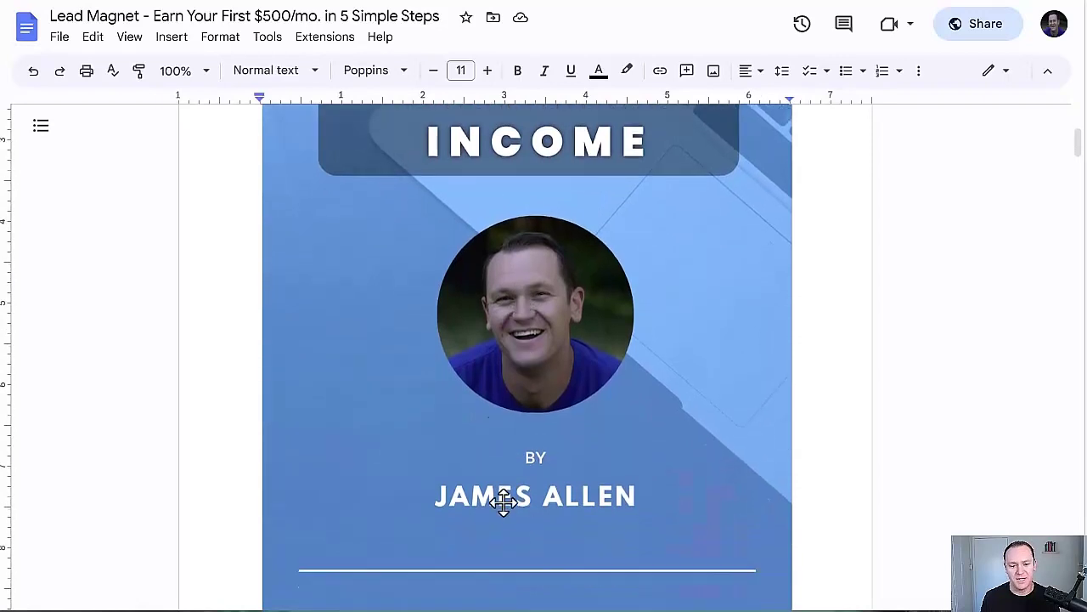
pyautogui.scroll(3, 594, 404)
pyautogui.scroll(1, 204, 260)
pyautogui.scroll(-1, 160, 272)
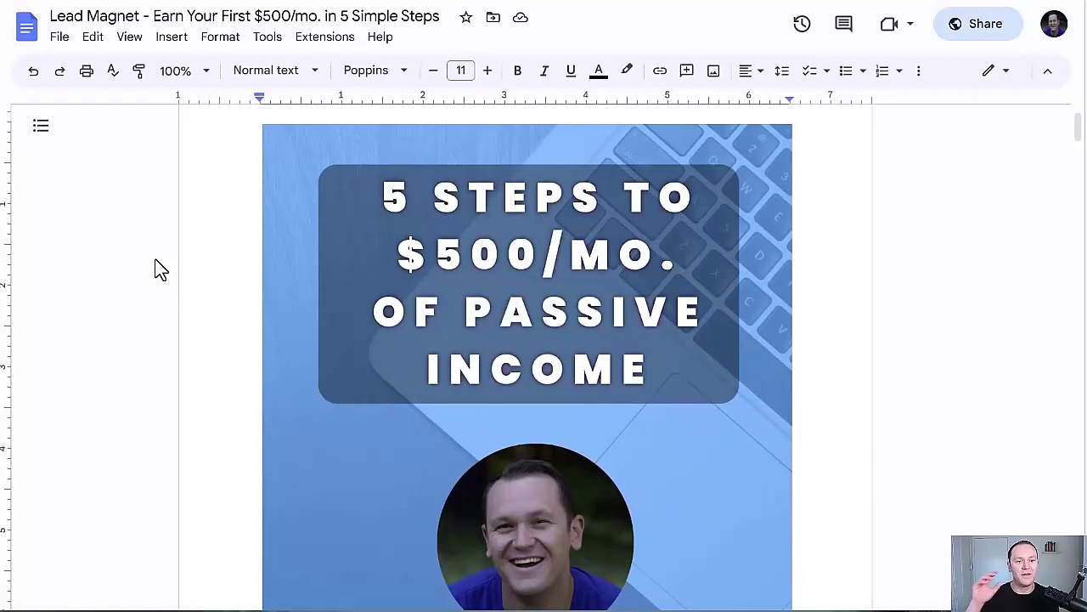
# Step: Read through the "Hey Friend!" introduction and the Step 1 section on the big idea and target audience
pyautogui.scroll(-10, 155, 260)
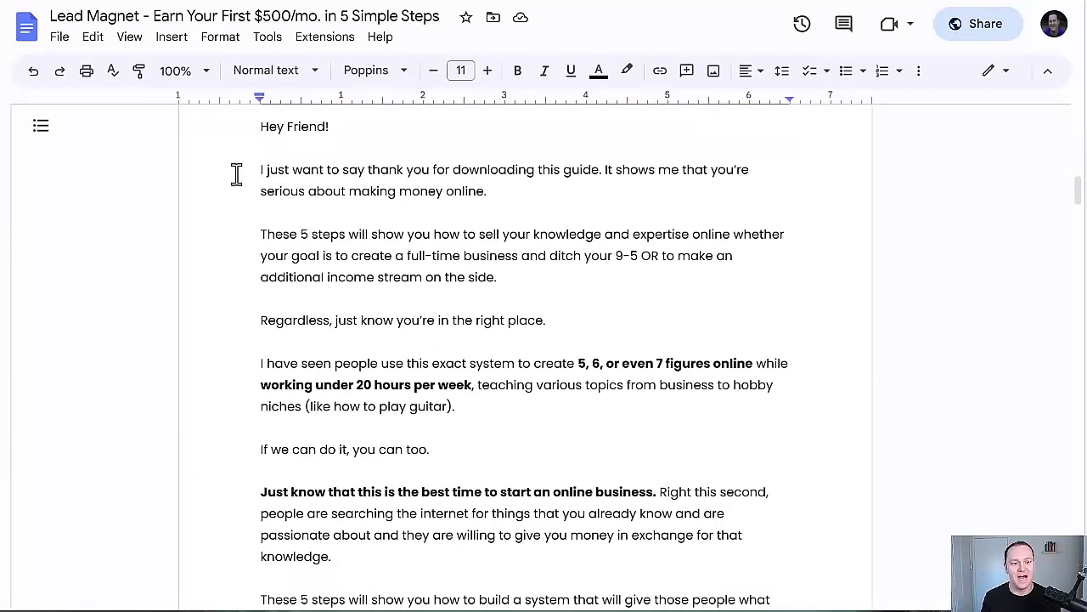
pyautogui.moveTo(259, 126); pyautogui.dragTo(587, 291)
pyautogui.click(587, 291)
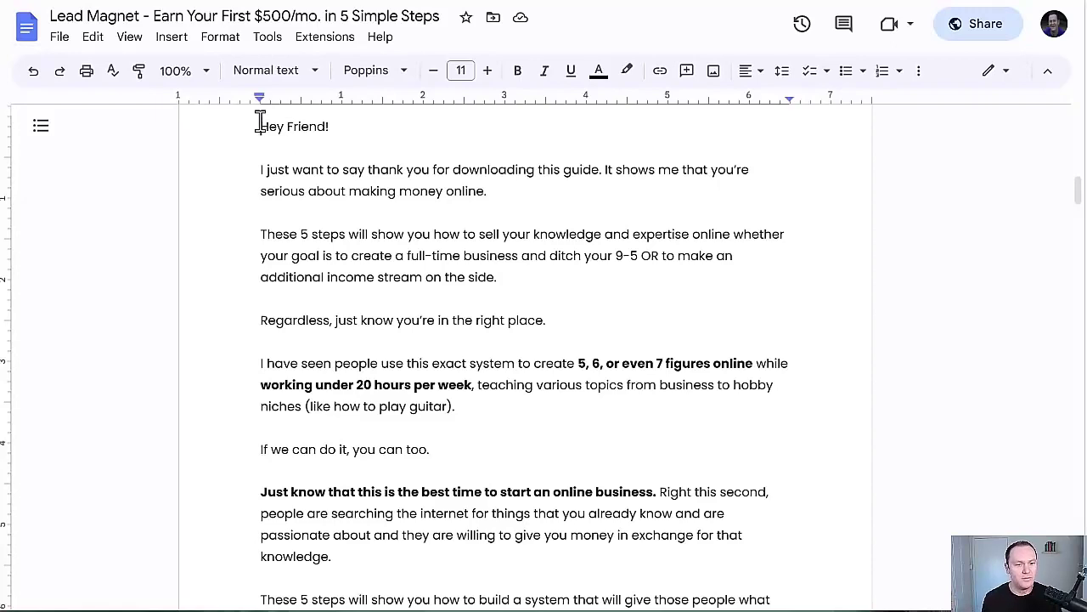
pyautogui.scroll(-5, 311, 179)
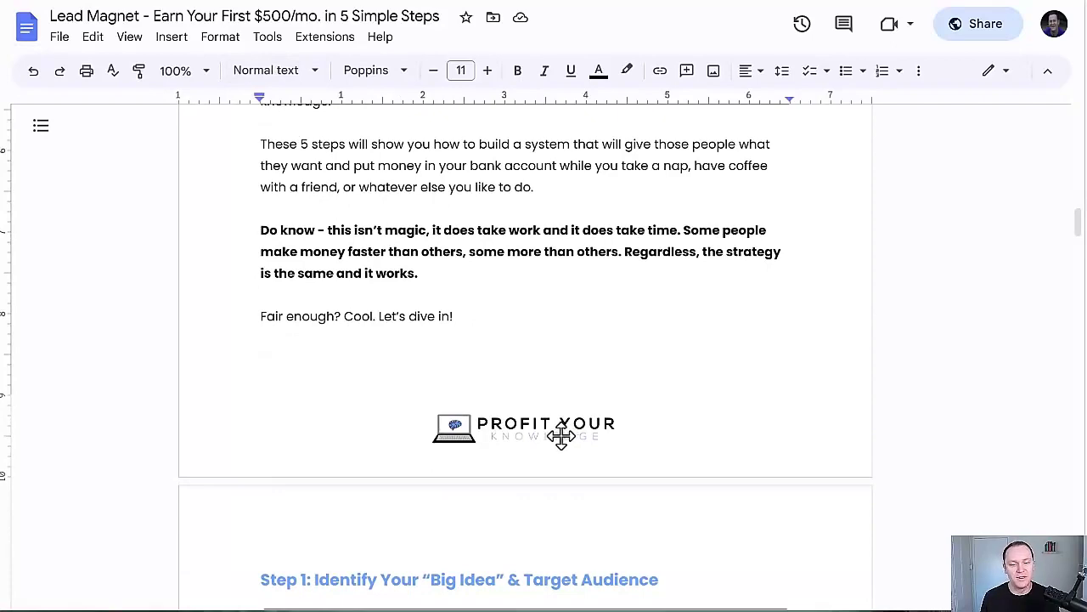
pyautogui.scroll(-4, 513, 437)
pyautogui.click(249, 269)
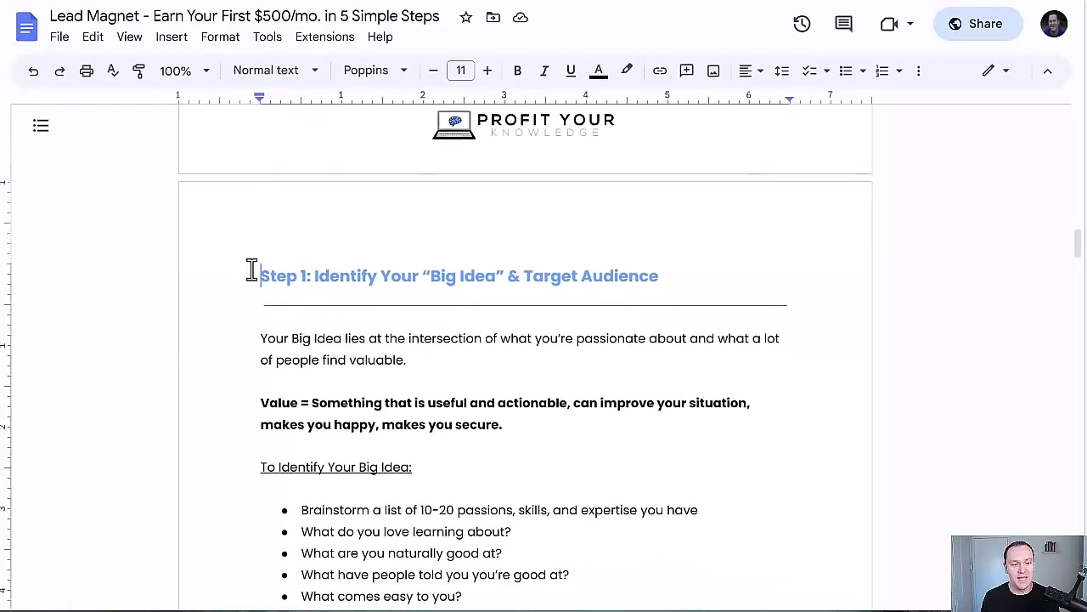
pyautogui.moveTo(249, 268); pyautogui.dragTo(738, 275)
pyautogui.click(733, 274)
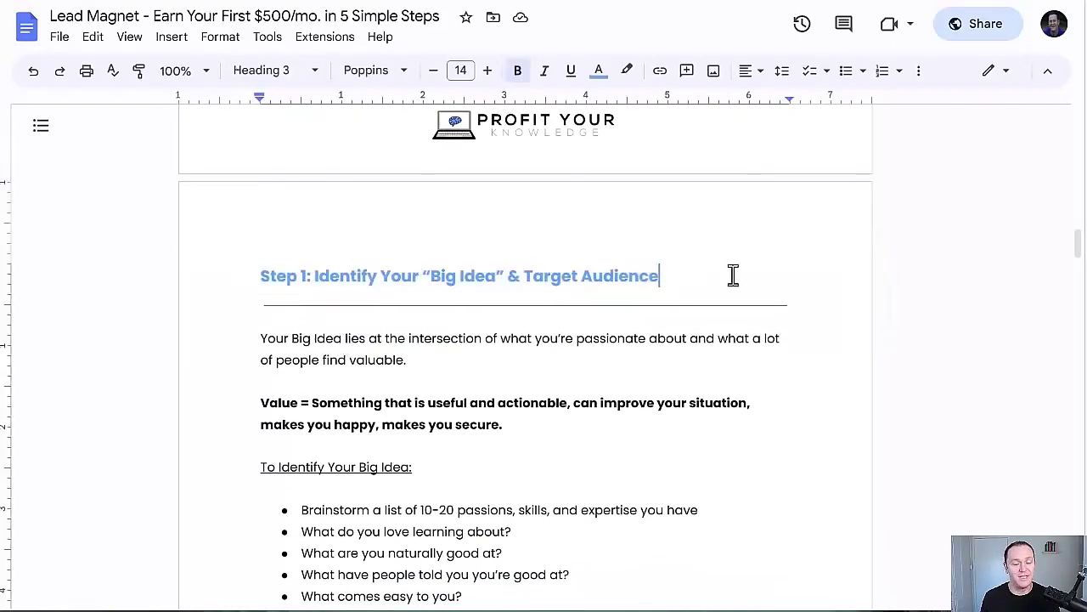
pyautogui.scroll(-1, 645, 280)
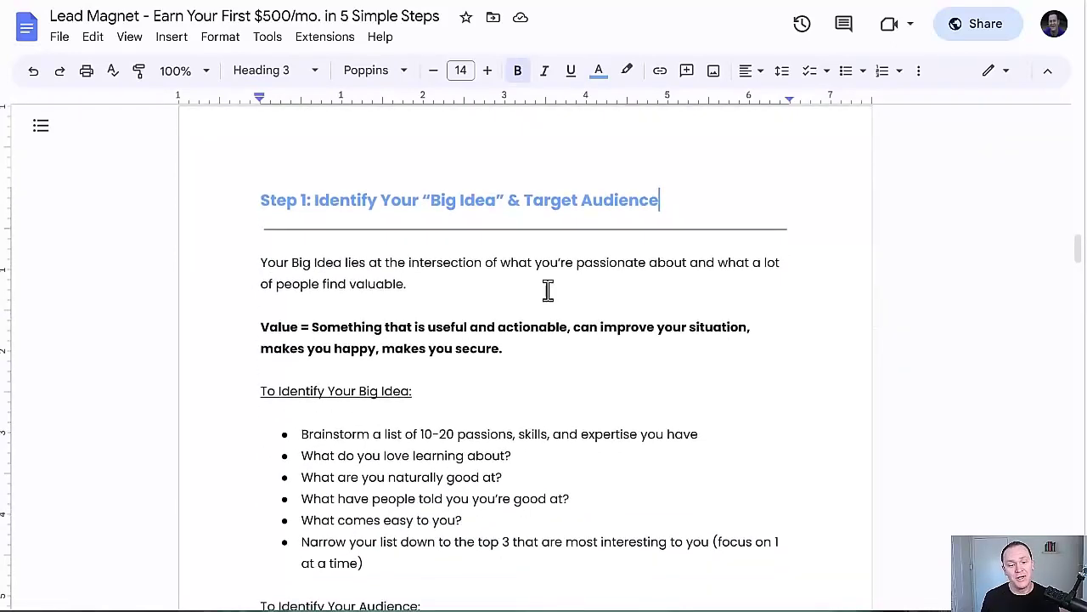
pyautogui.scroll(-2, 339, 255)
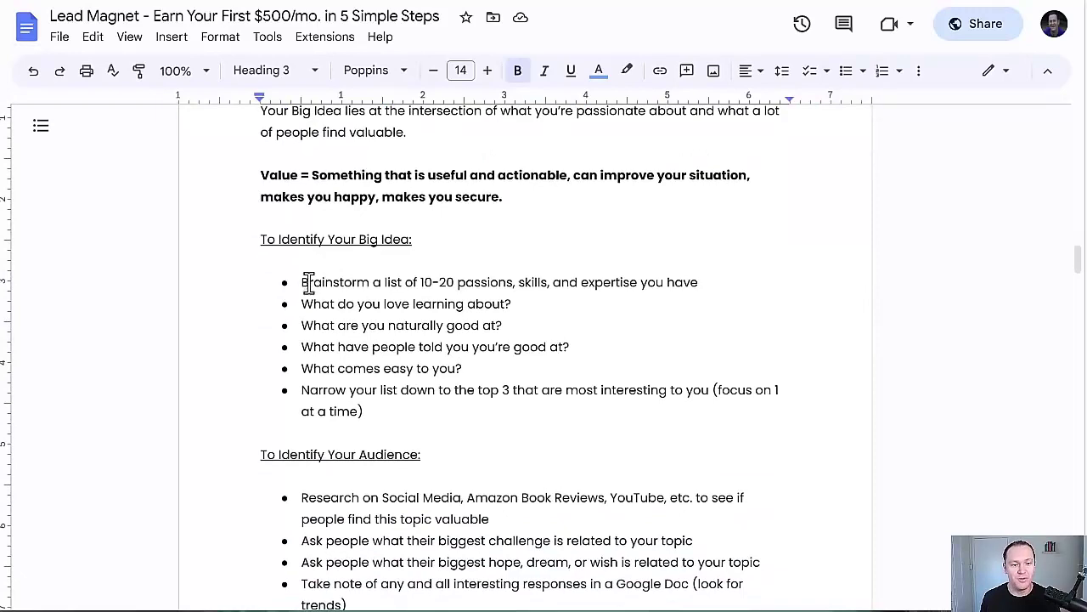
pyautogui.scroll(-4, 306, 299)
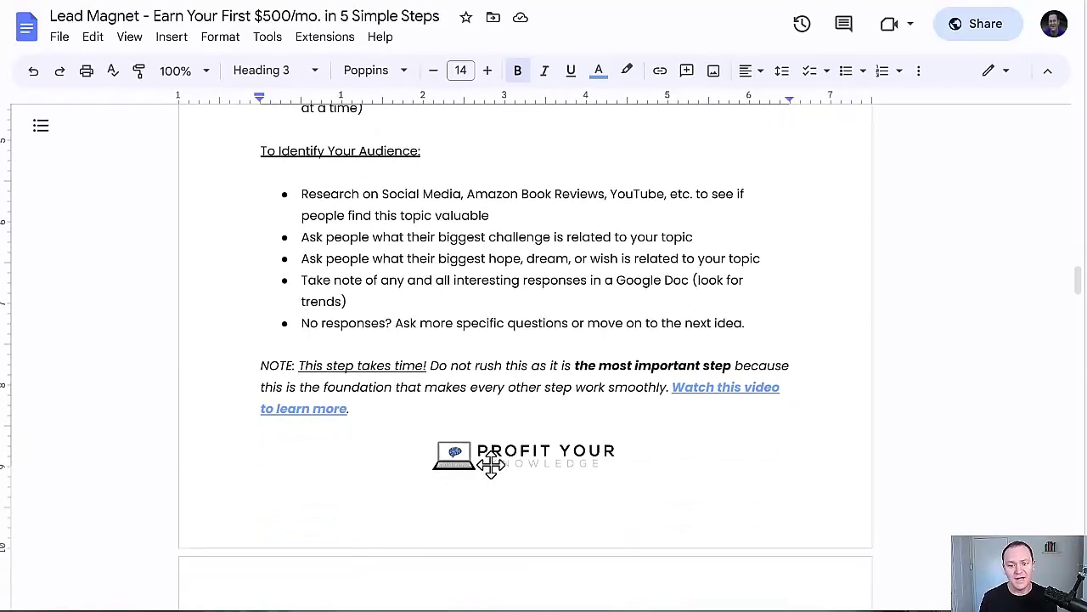
# Step: Inspect the hyperlink behind "Watch this video to learn more" at the end of Step 1, leaving it as is
pyautogui.click(675, 387)
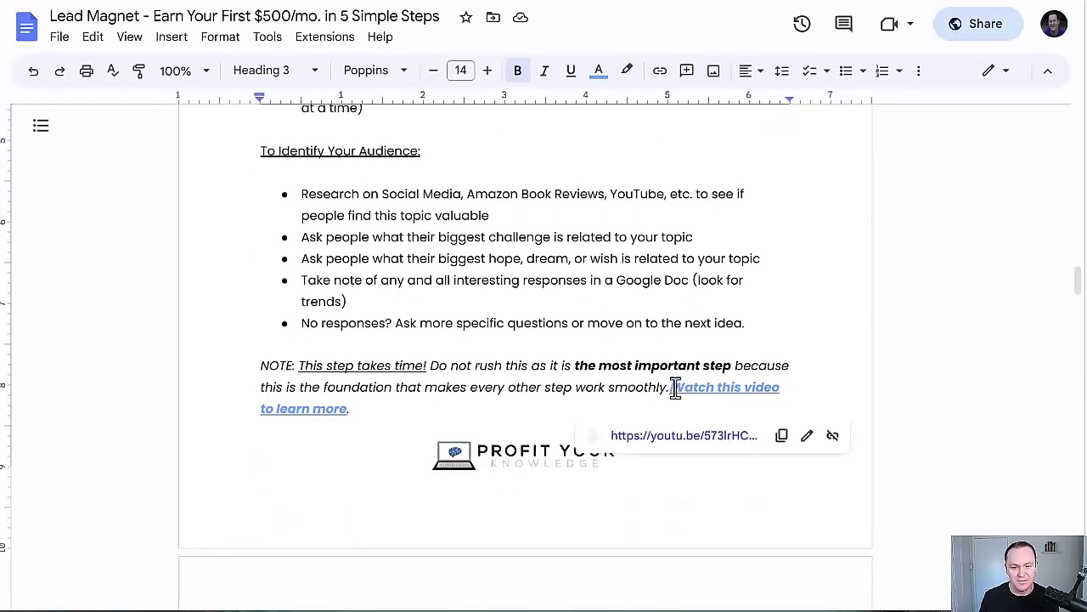
pyautogui.moveTo(676, 388); pyautogui.dragTo(673, 401)
pyautogui.click(660, 71)
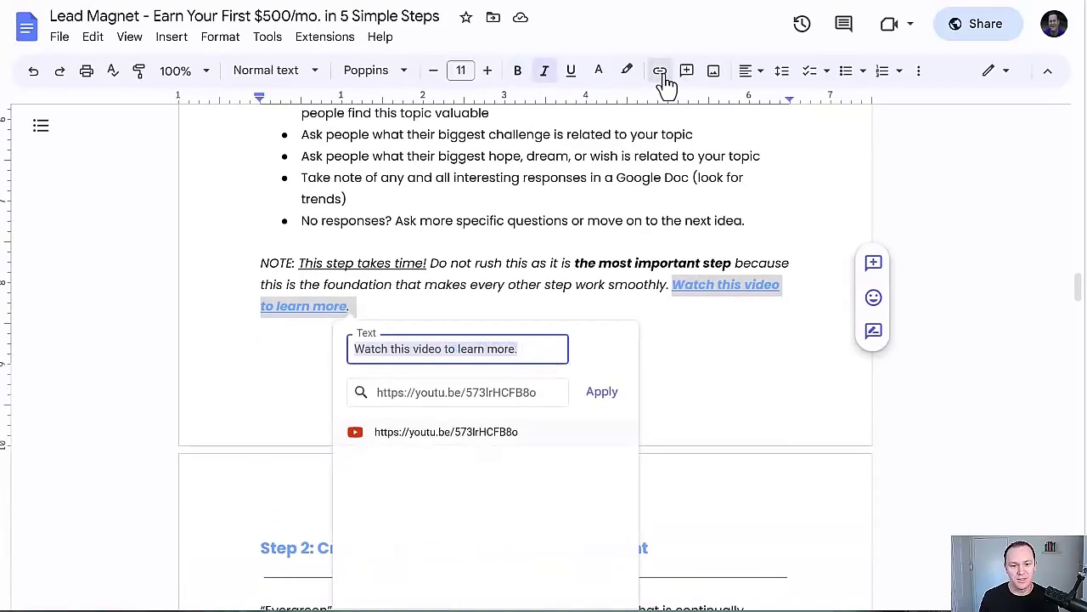
pyautogui.click(929, 225)
pyautogui.scroll(2, 139, 332)
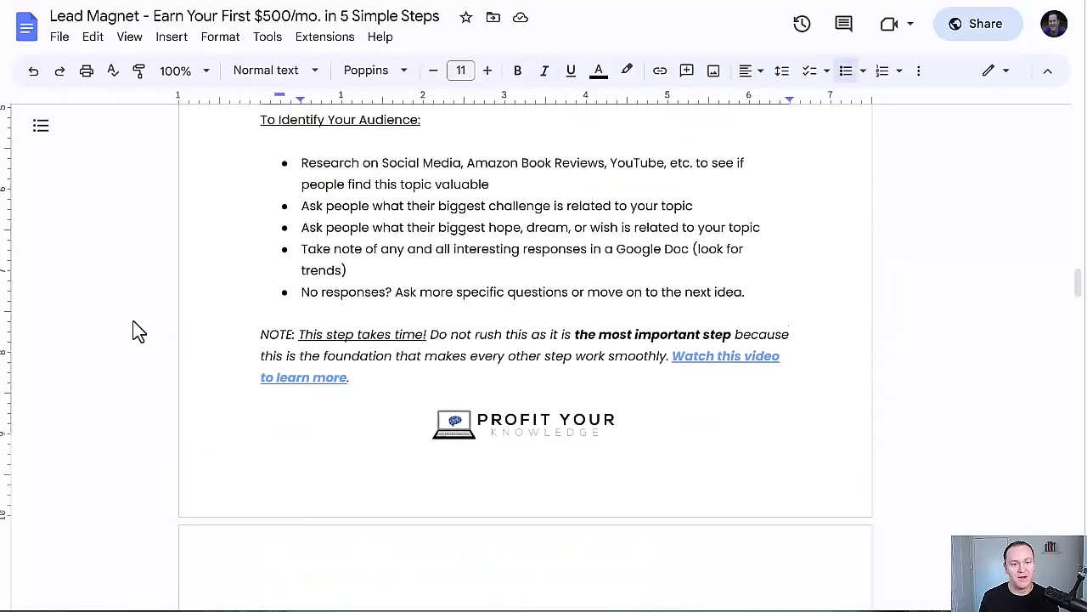
# Step: Review the end of Step 1, the Step 2 heading and the digital product pages, and return to the cover page
pyautogui.scroll(2, 131, 319)
pyautogui.scroll(-2, 308, 371)
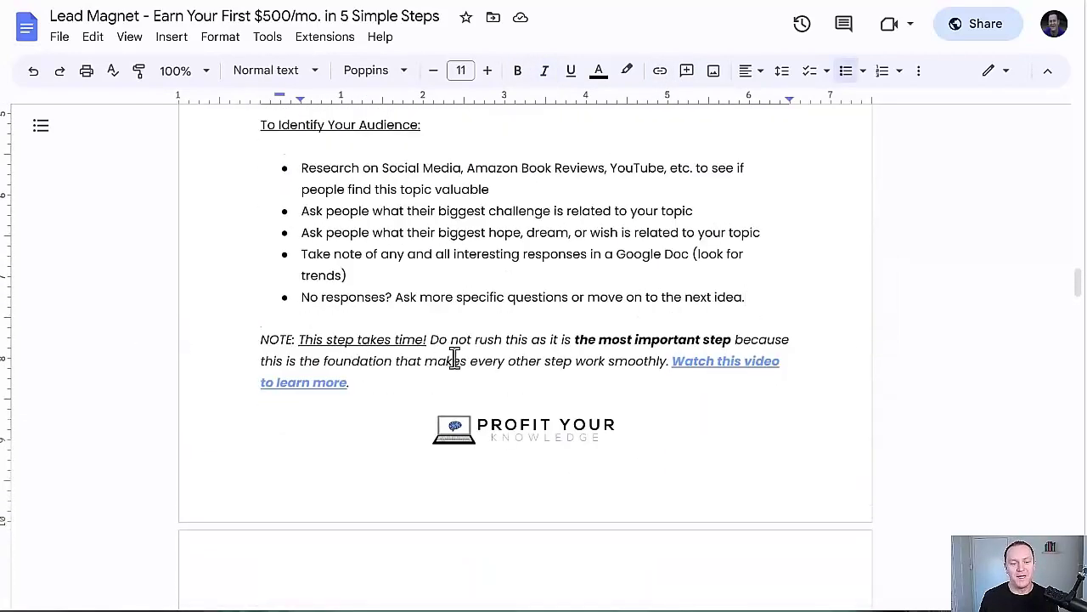
pyautogui.scroll(-2, 455, 357)
pyautogui.scroll(-4, 537, 358)
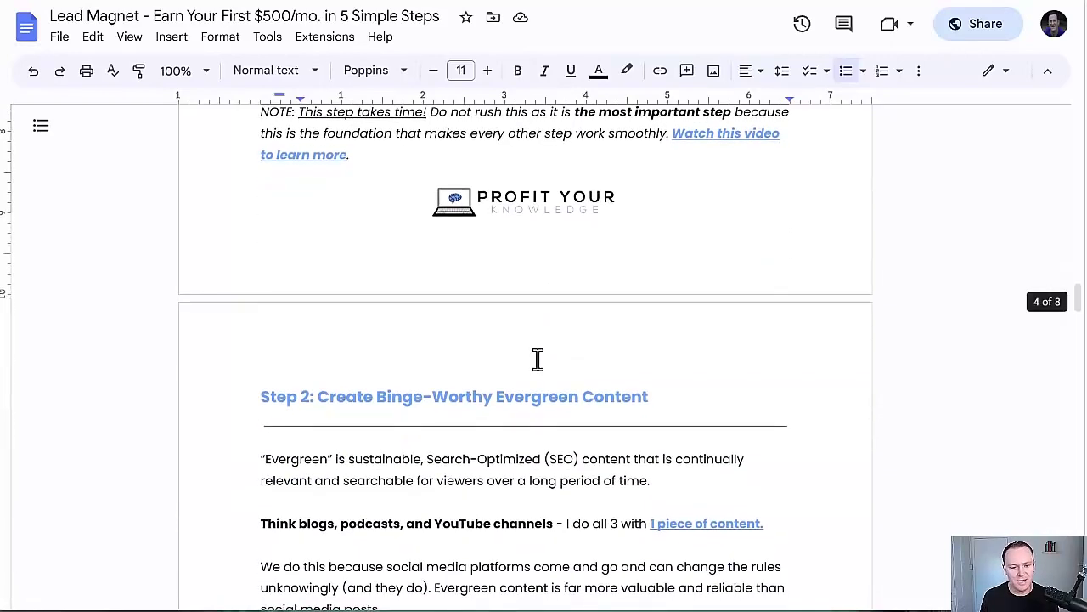
pyautogui.scroll(-2, 223, 308)
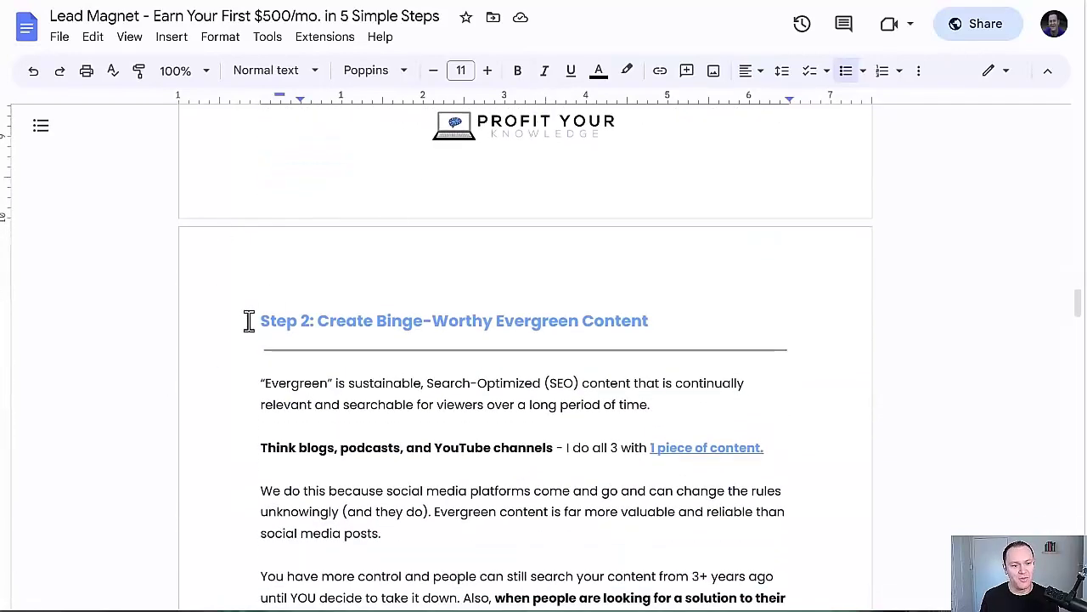
pyautogui.moveTo(249, 321); pyautogui.dragTo(679, 359)
pyautogui.click(601, 320)
pyautogui.scroll(-20, 602, 323)
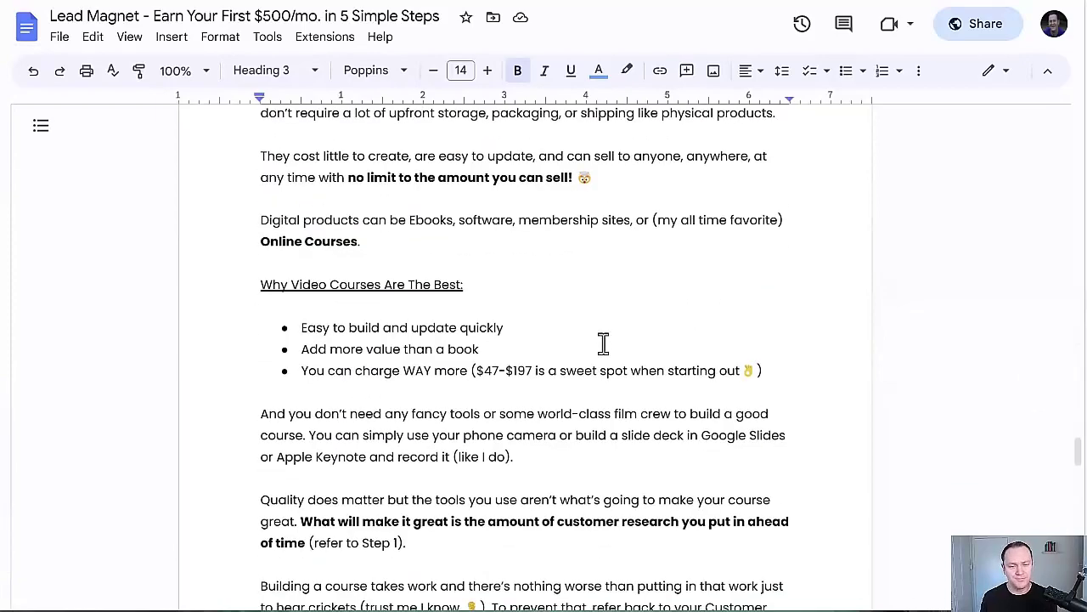
pyautogui.scroll(15, 609, 336)
pyautogui.scroll(20, 615, 339)
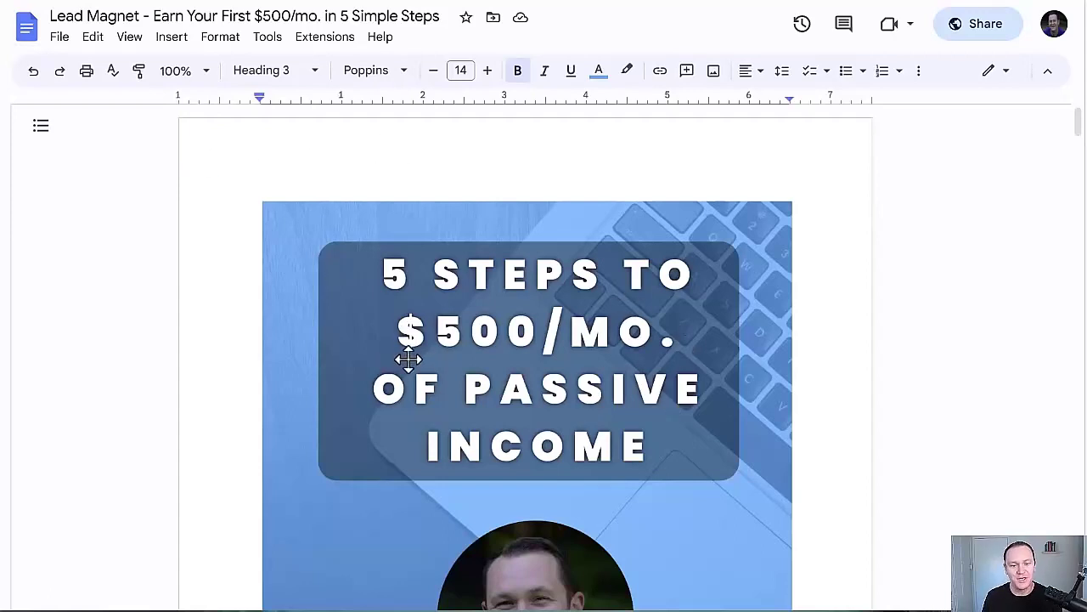
# Step: Look through the lead magnet document's file options and the sharing option for its PDF version in Google Drive
pyautogui.click(60, 36)
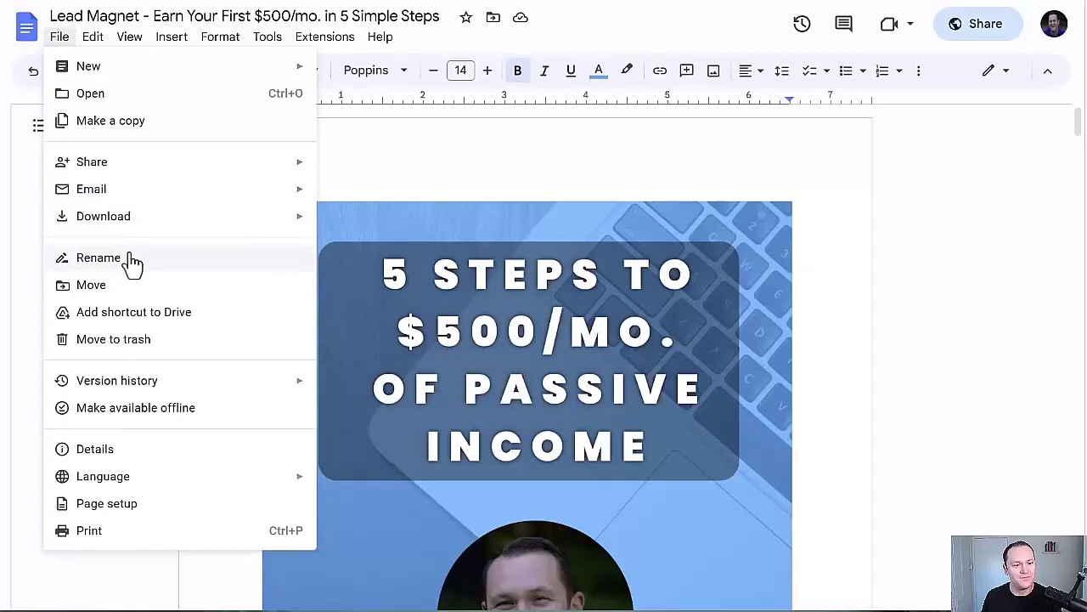
pyautogui.click(498, 180)
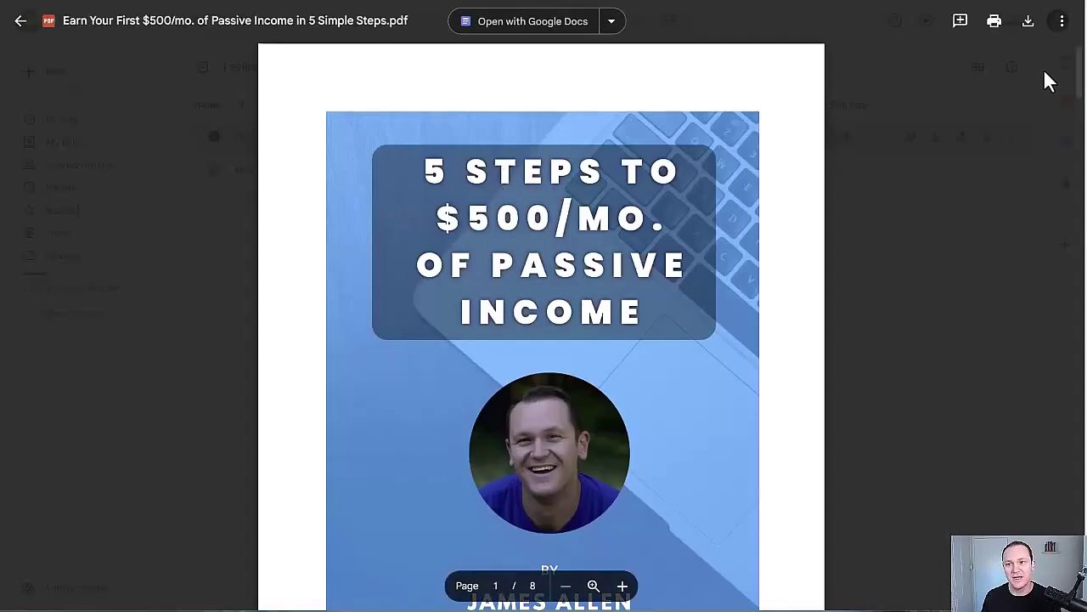
pyautogui.click(1062, 20)
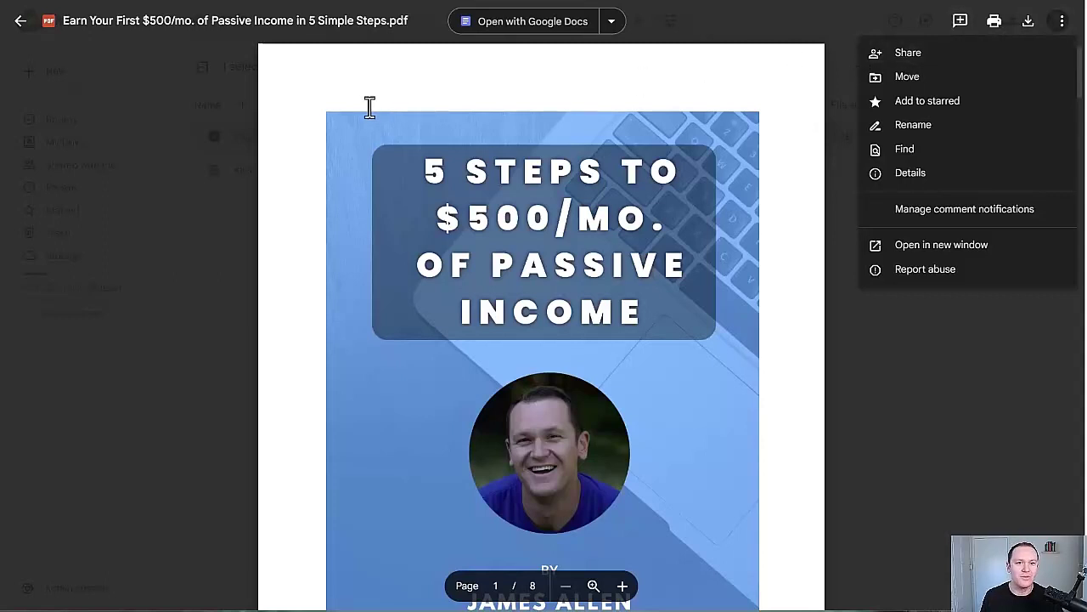
pyautogui.click(904, 55)
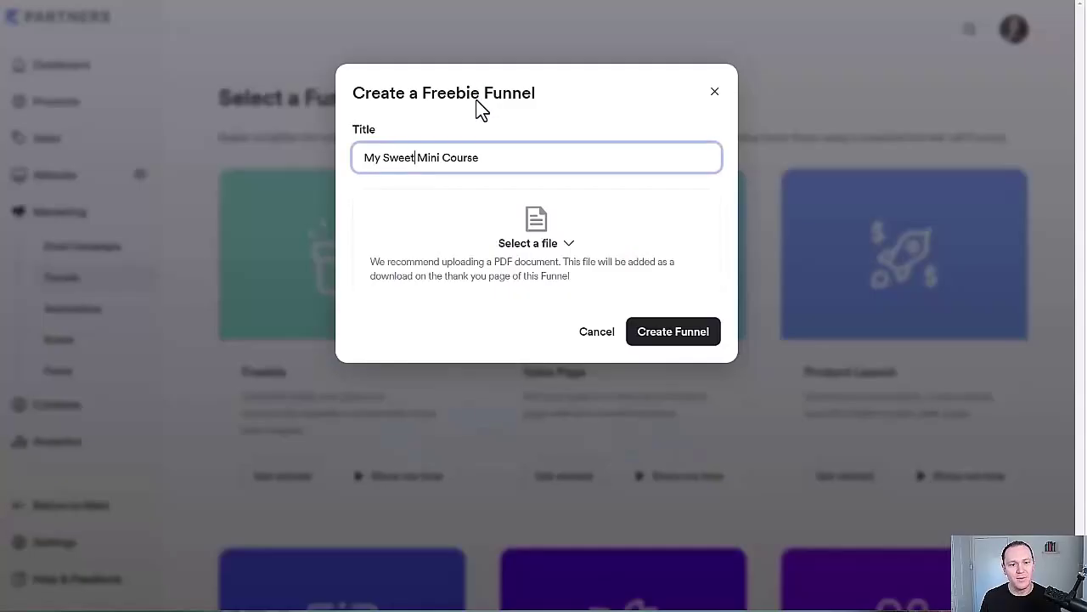
# Step: In Kajabi, attach the "Lead Magnet - Earn Your First $500_mo" PDF from Downloads as the freebie file and create the funnel
pyautogui.click(547, 255)
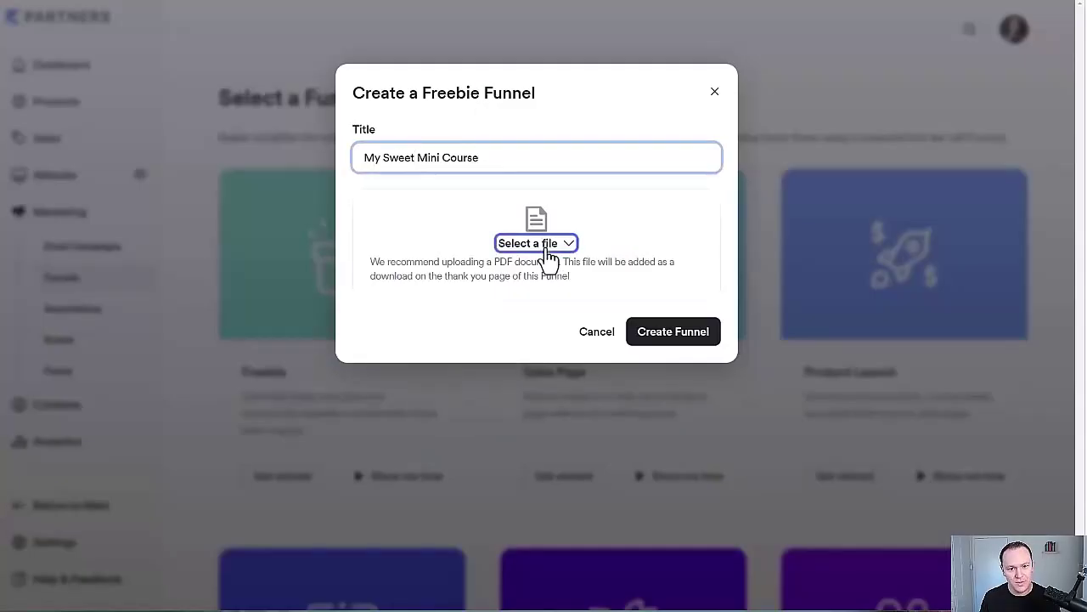
pyautogui.click(403, 321)
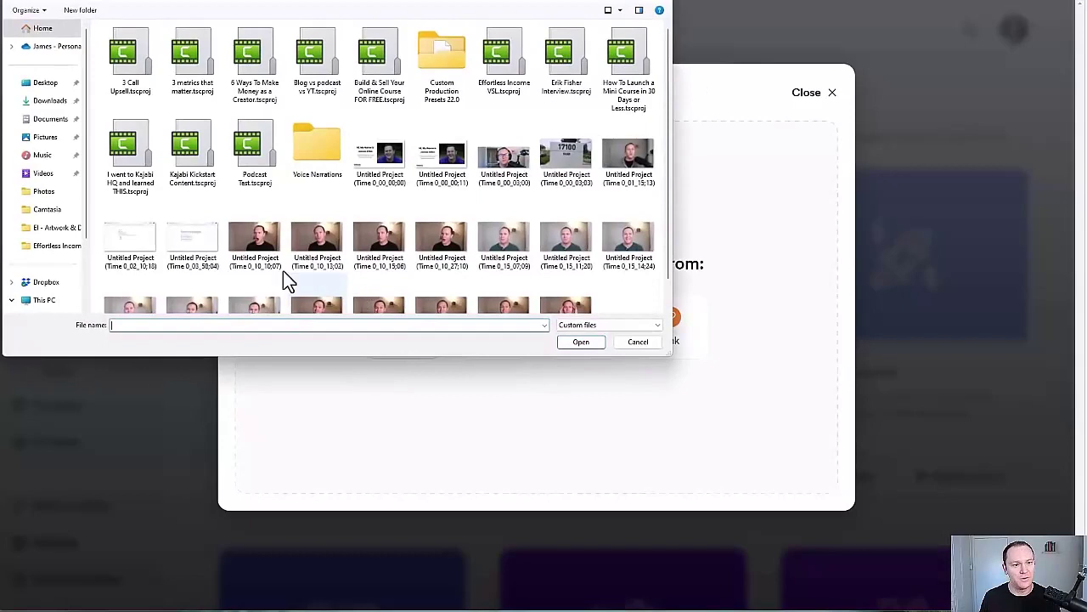
pyautogui.click(42, 100)
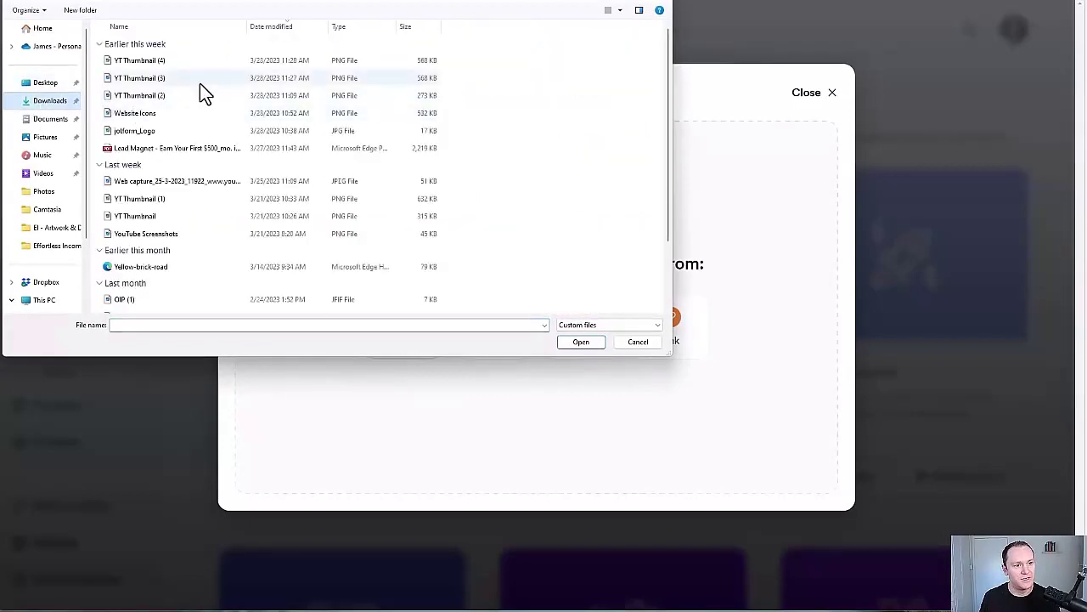
pyautogui.doubleClick(171, 146)
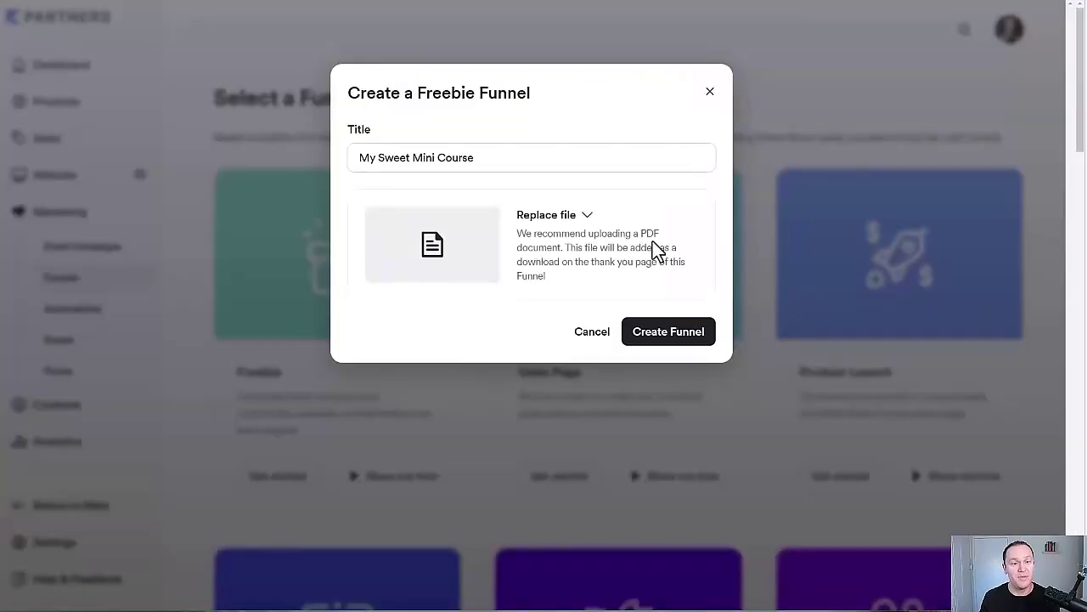
pyautogui.click(658, 338)
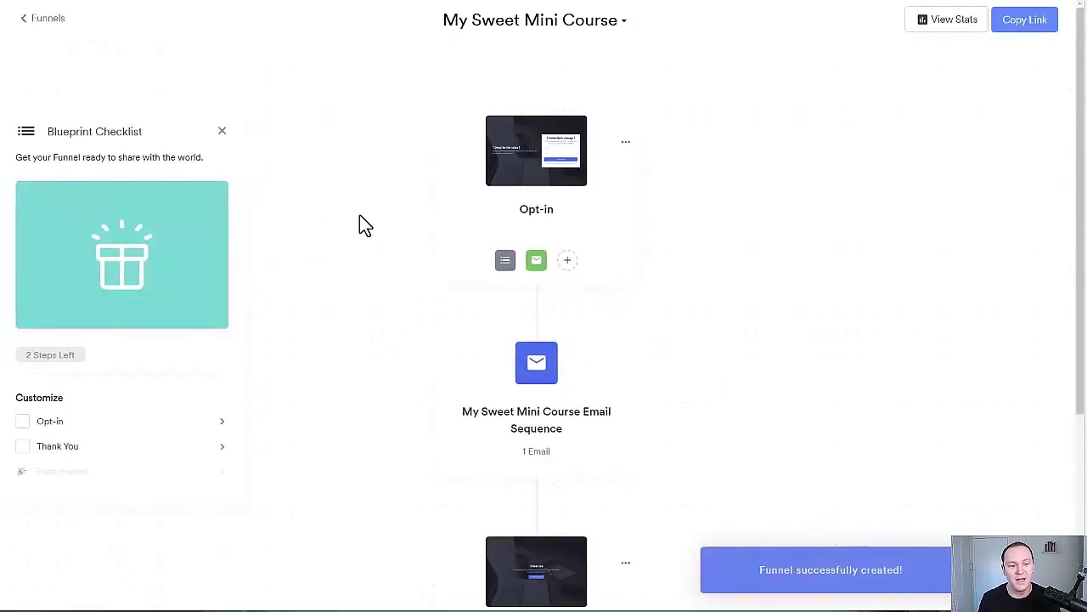
# Step: Open the funnel's Opt-in page for editing and delete the "[ Describe the value ]" text block
pyautogui.scroll(-3, 372, 225)
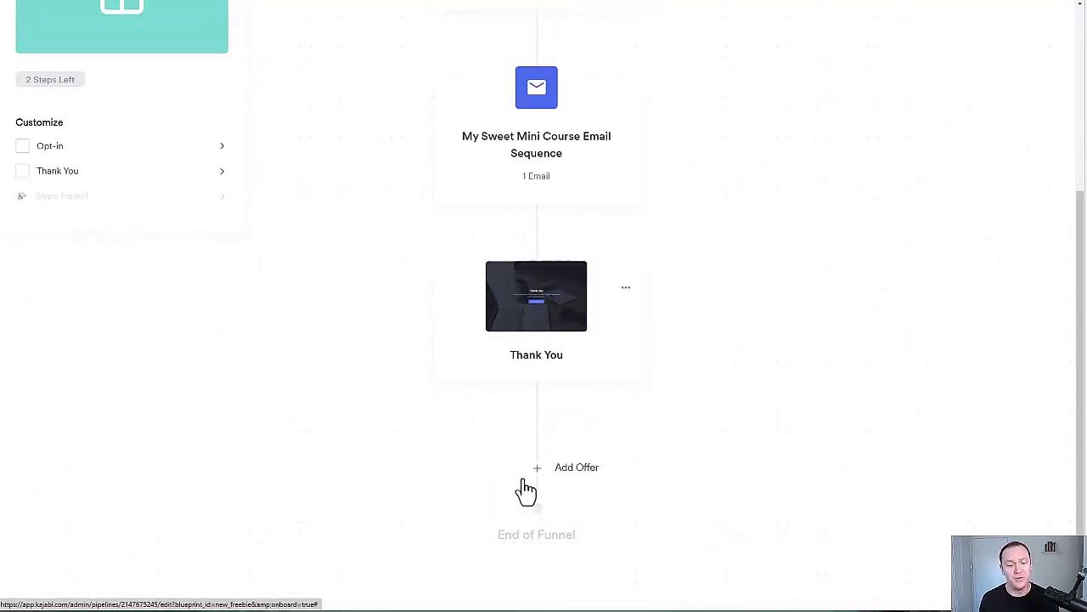
pyautogui.scroll(3, 454, 422)
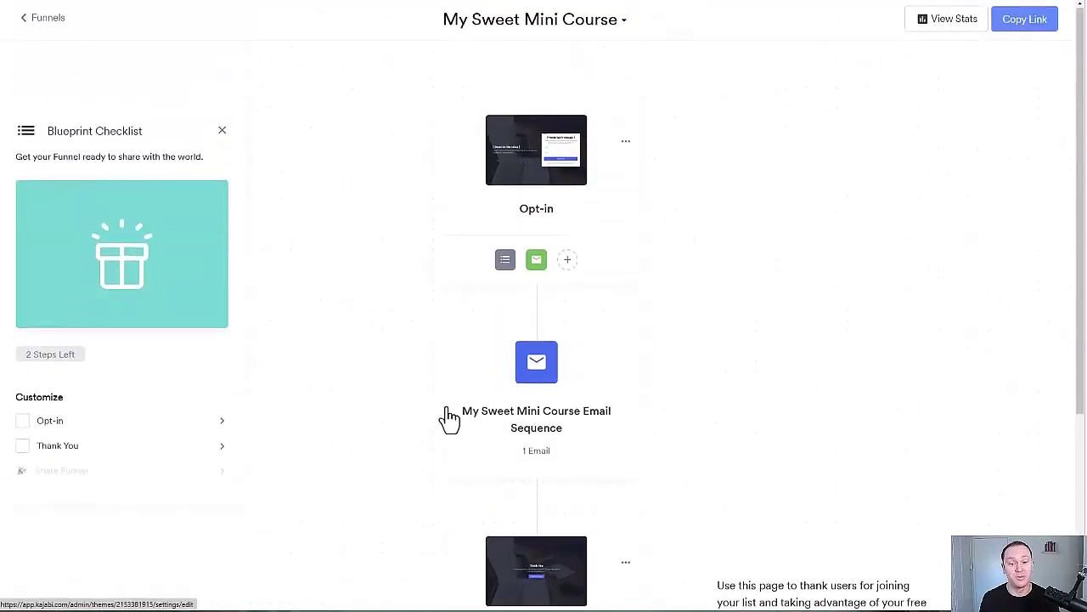
pyautogui.scroll(-1, 447, 417)
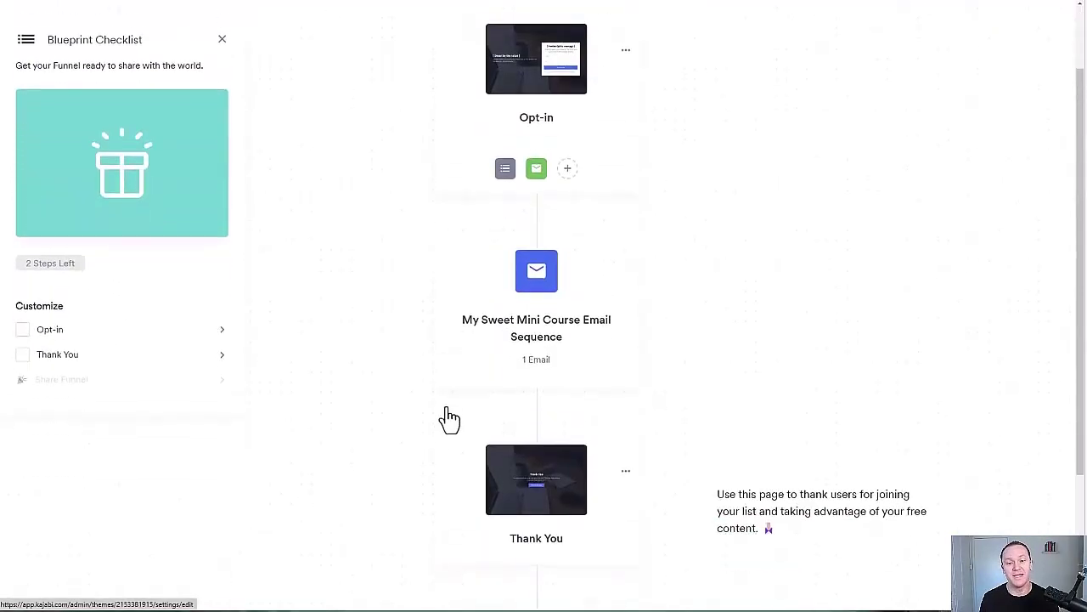
pyautogui.click(536, 88)
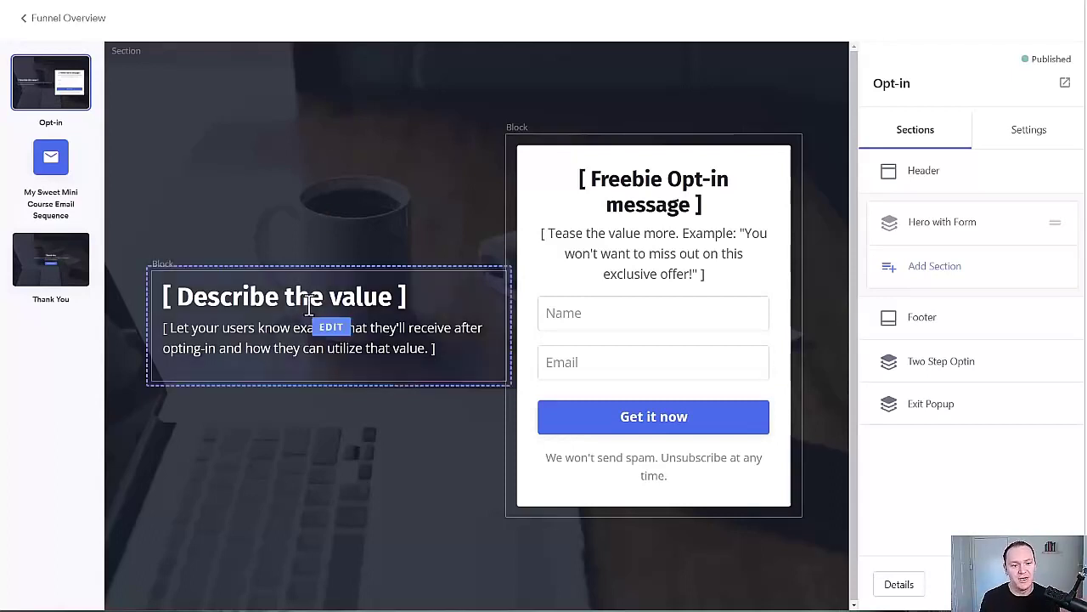
pyautogui.click(311, 349)
pyautogui.scroll(-3, 890, 278)
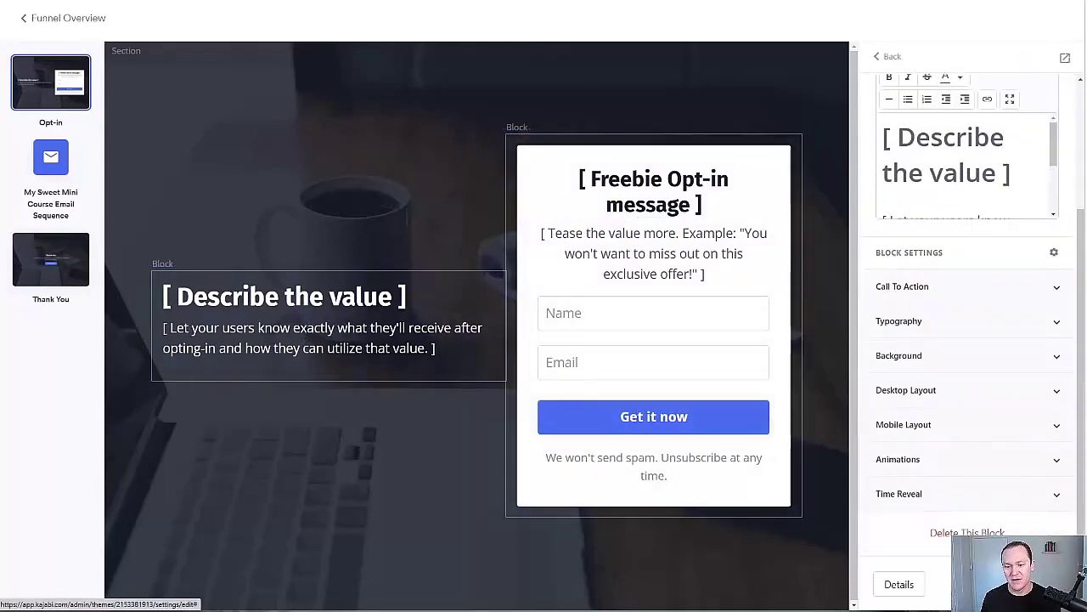
pyautogui.click(968, 533)
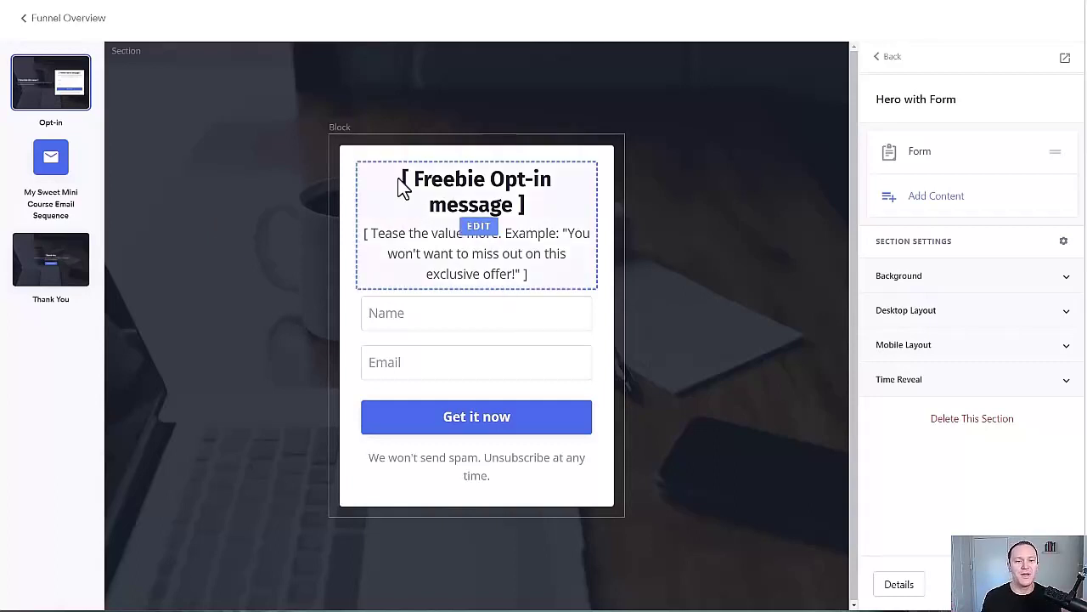
# Step: Examine the opt-in form block's settings for the linked form, thank you page and text, and its Name and Email fields
pyautogui.click(468, 226)
pyautogui.scroll(-3, 1024, 450)
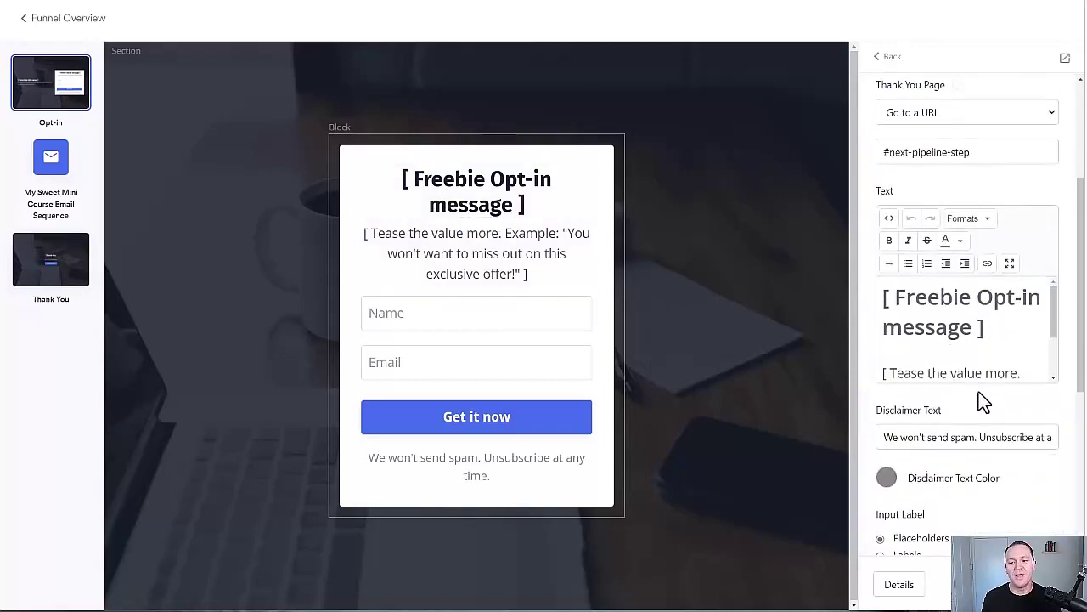
pyautogui.scroll(3, 884, 318)
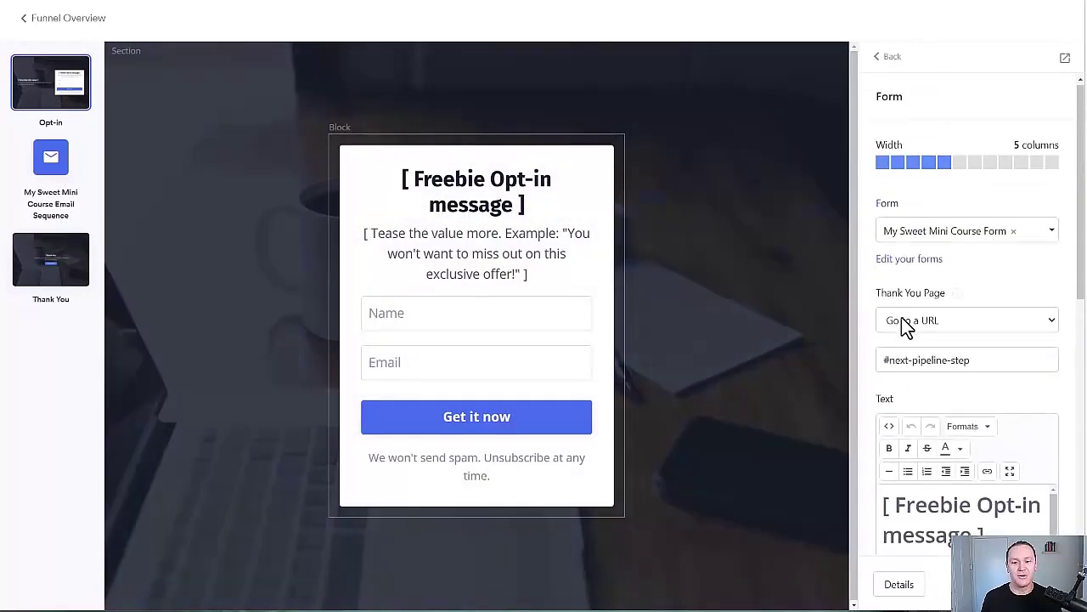
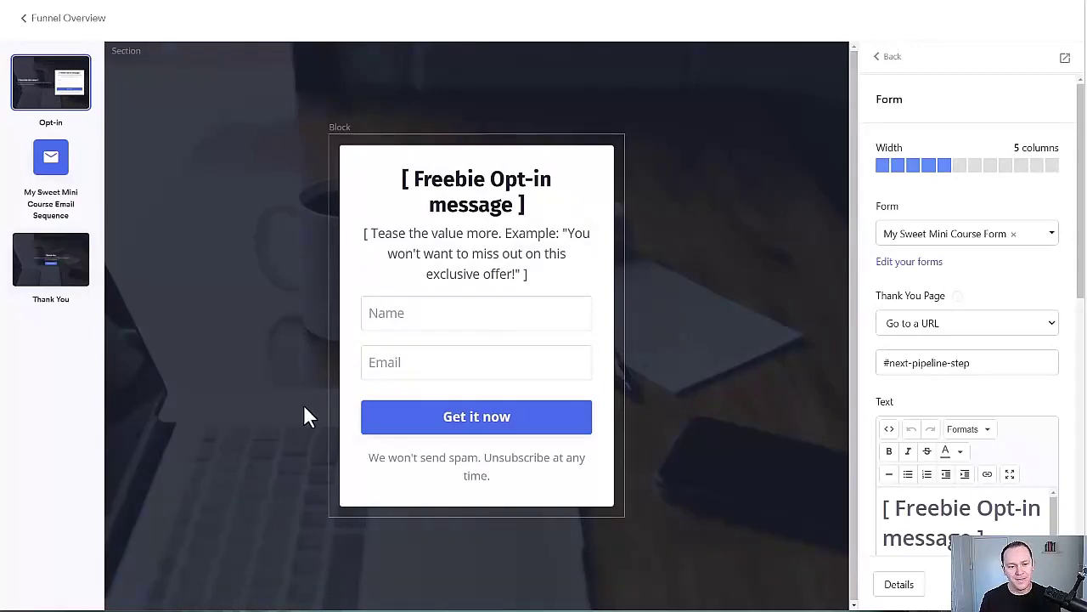
pyautogui.click(442, 326)
pyautogui.scroll(-2, 935, 297)
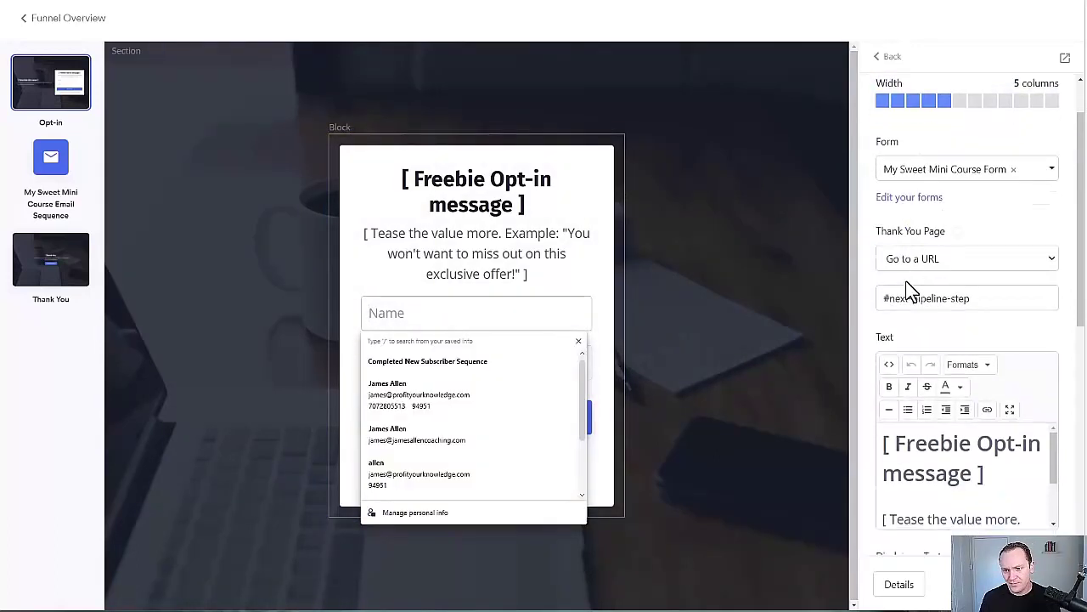
pyautogui.scroll(1, 926, 212)
pyautogui.scroll(1, 935, 170)
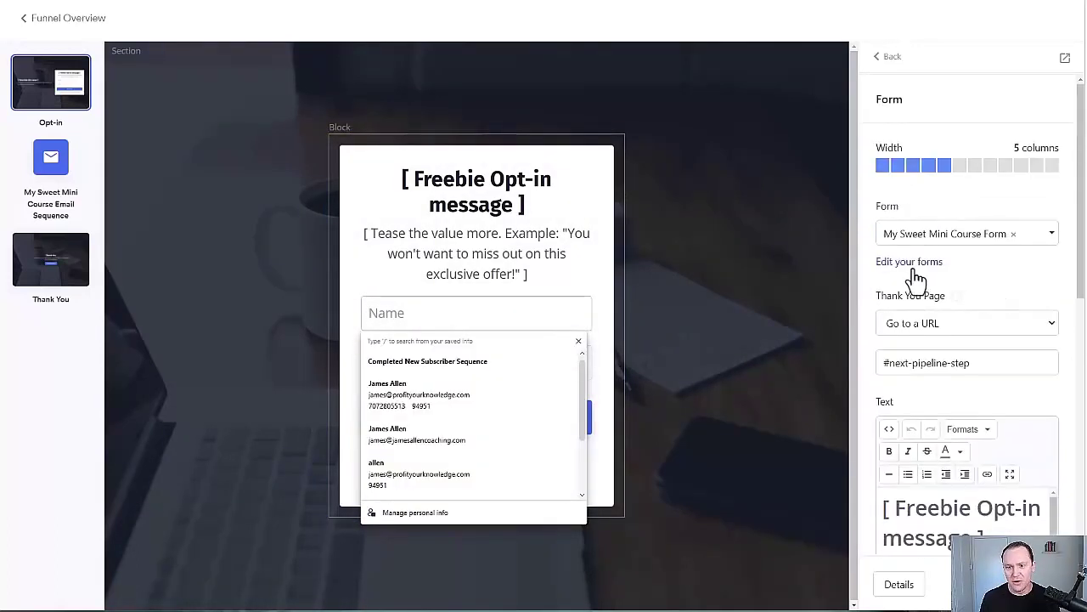
pyautogui.press('Escape')
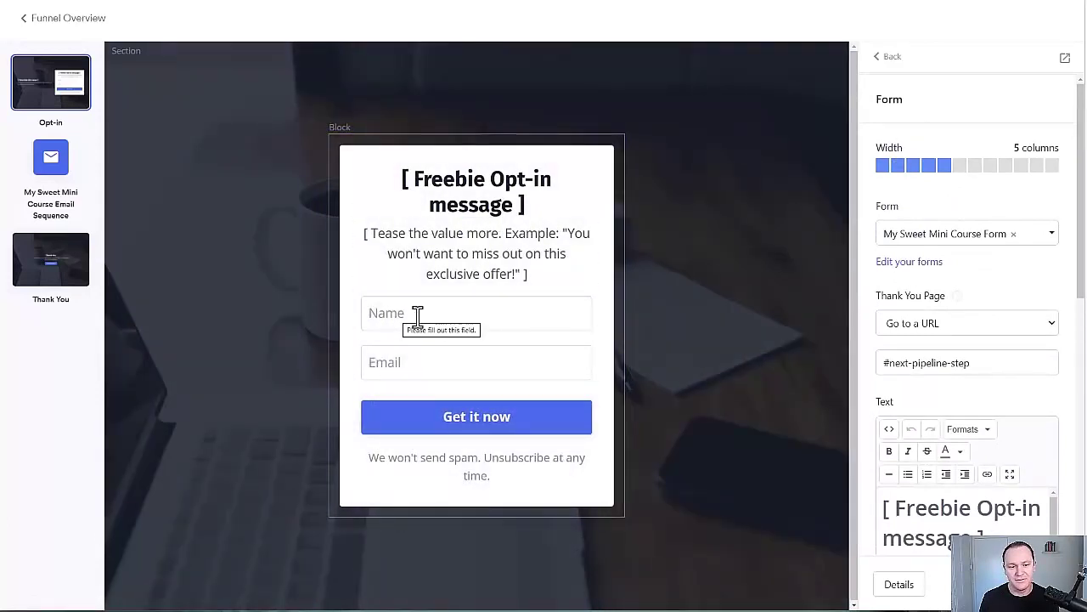
pyautogui.moveTo(381, 359)
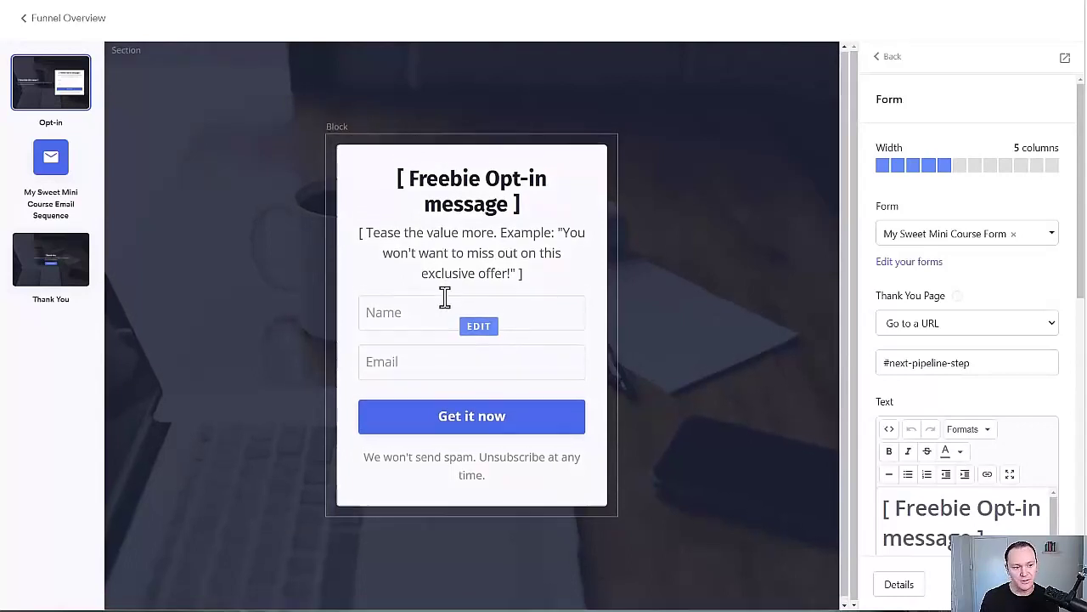
# Step: Change the opt-in form's button text to "Download Guide"
pyautogui.click(439, 422)
pyautogui.scroll(-3, 1061, 267)
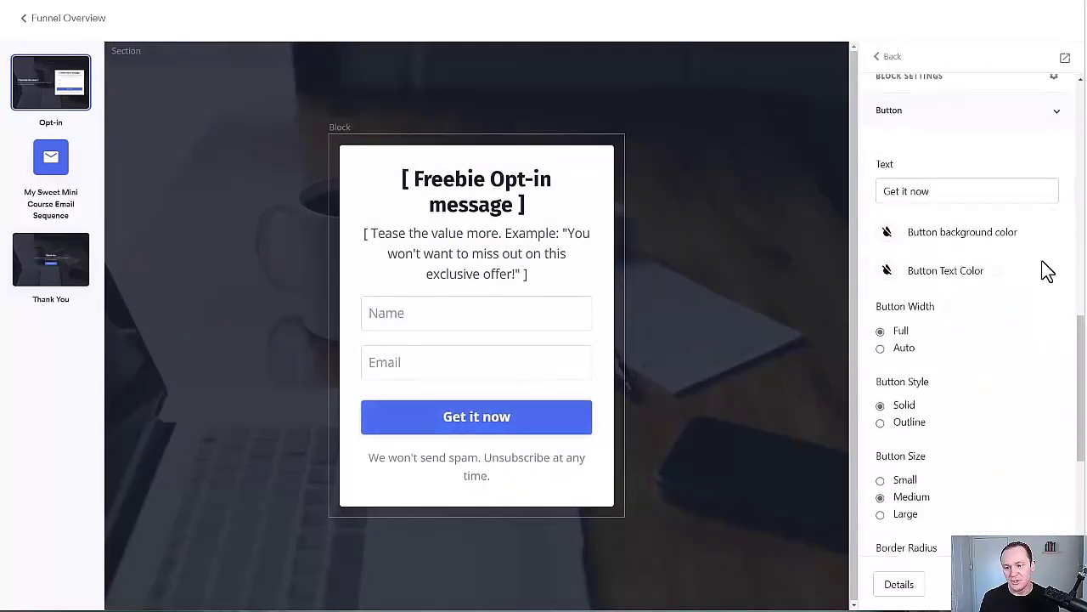
pyautogui.tripleClick(892, 192)
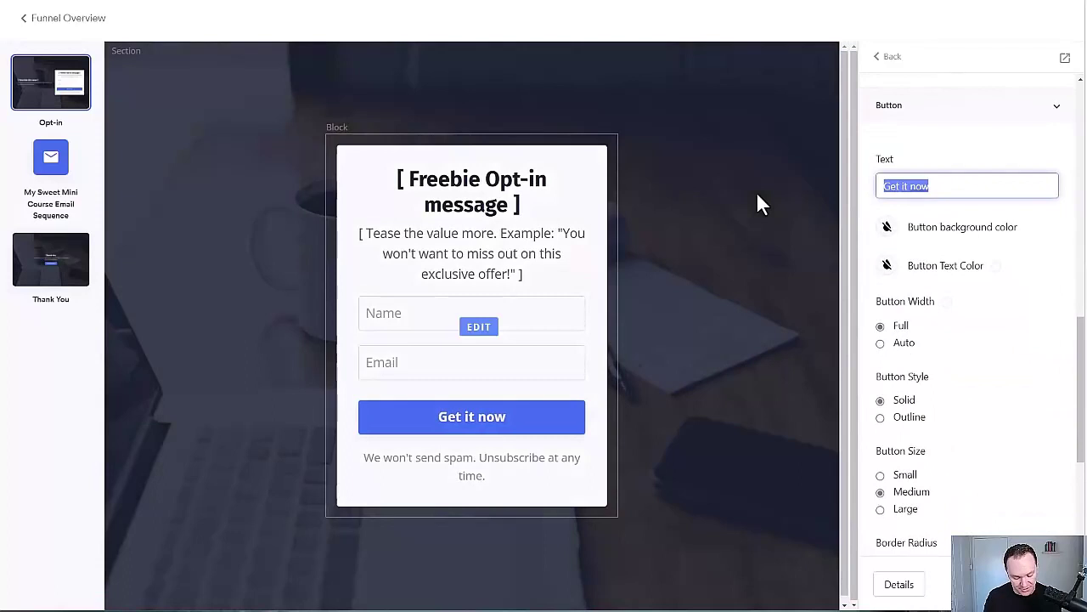
pyautogui.write('DOwnl')
pyautogui.press('BackSpace')
pyautogui.press('BackSpace')
pyautogui.press('BackSpace')
pyautogui.press('BackSpace')
pyautogui.write('ownload ')
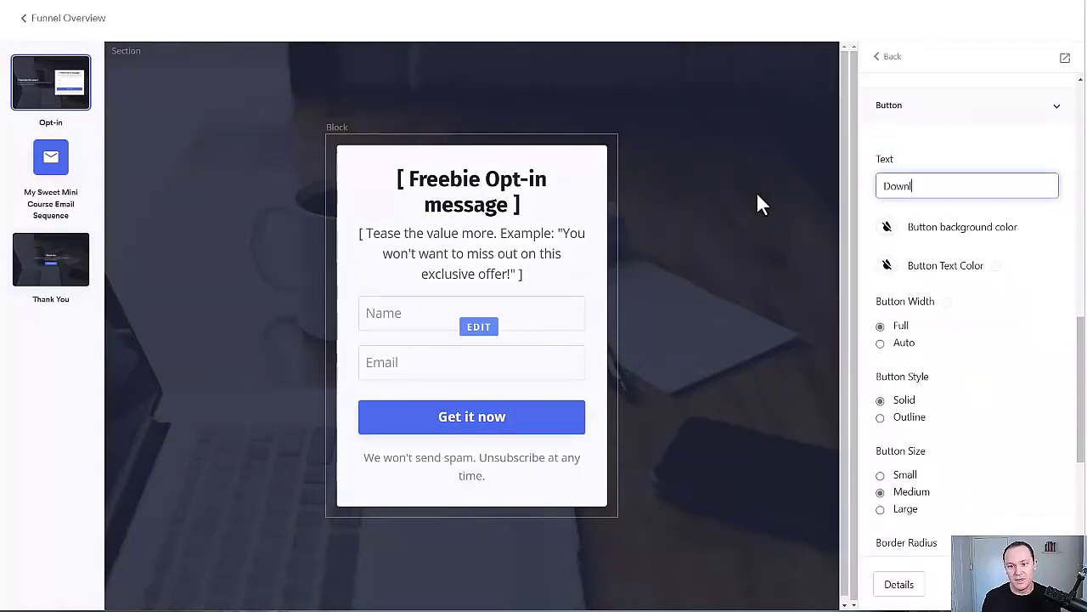
pyautogui.write('Guide')
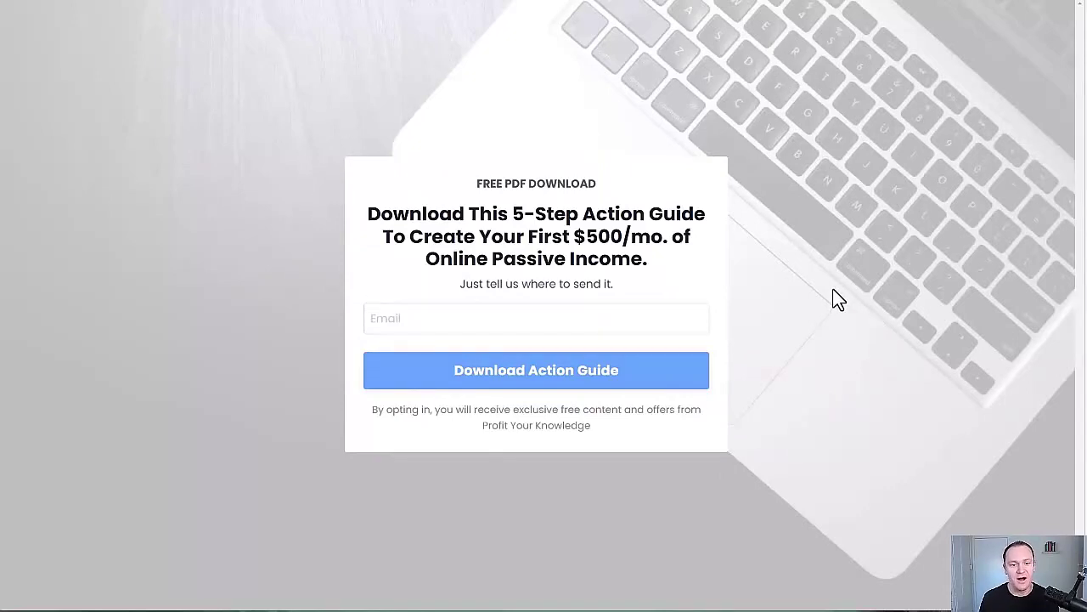
# Step: Switch to the live "Free PDF Download" example page and review its headline, email prompt, button and opt-in disclaimer
pyautogui.moveTo(596, 182); pyautogui.dragTo(474, 181)
pyautogui.click(456, 194)
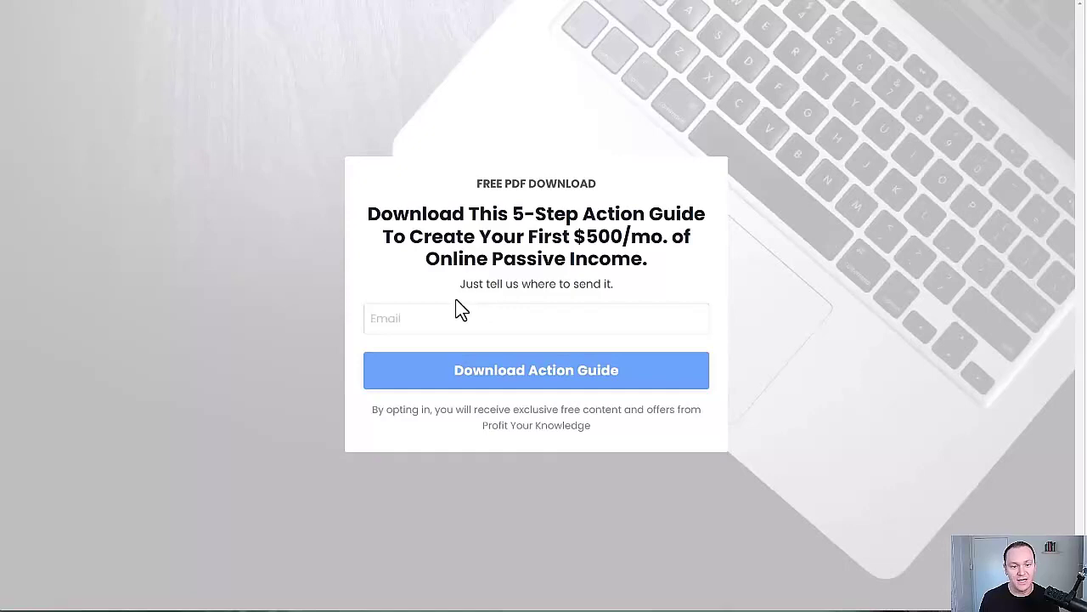
pyautogui.moveTo(472, 284); pyautogui.dragTo(646, 287)
pyautogui.click(646, 287)
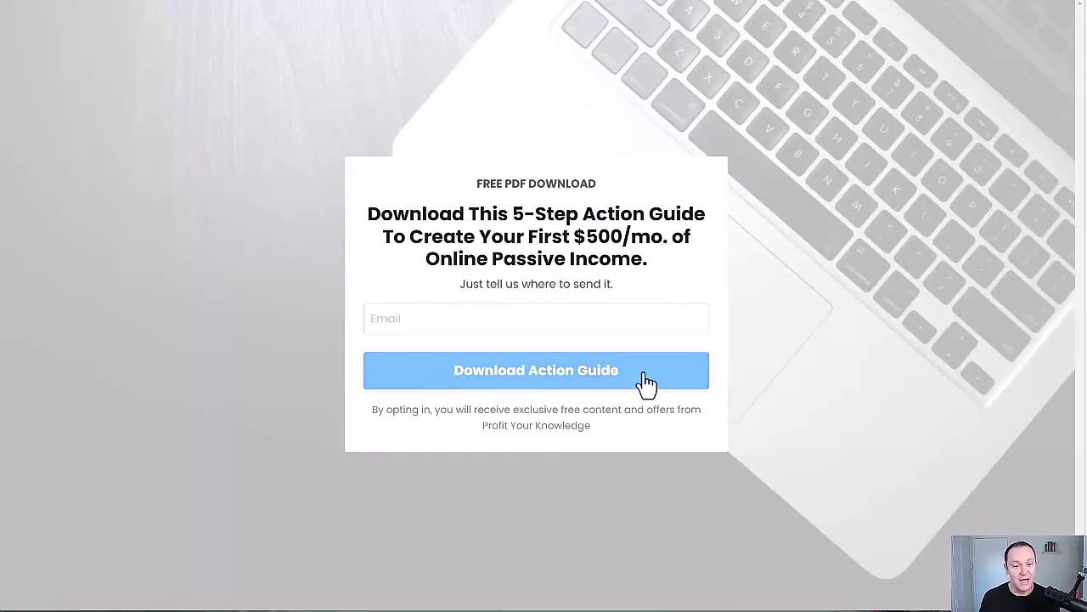
pyautogui.moveTo(363, 413); pyautogui.dragTo(596, 432)
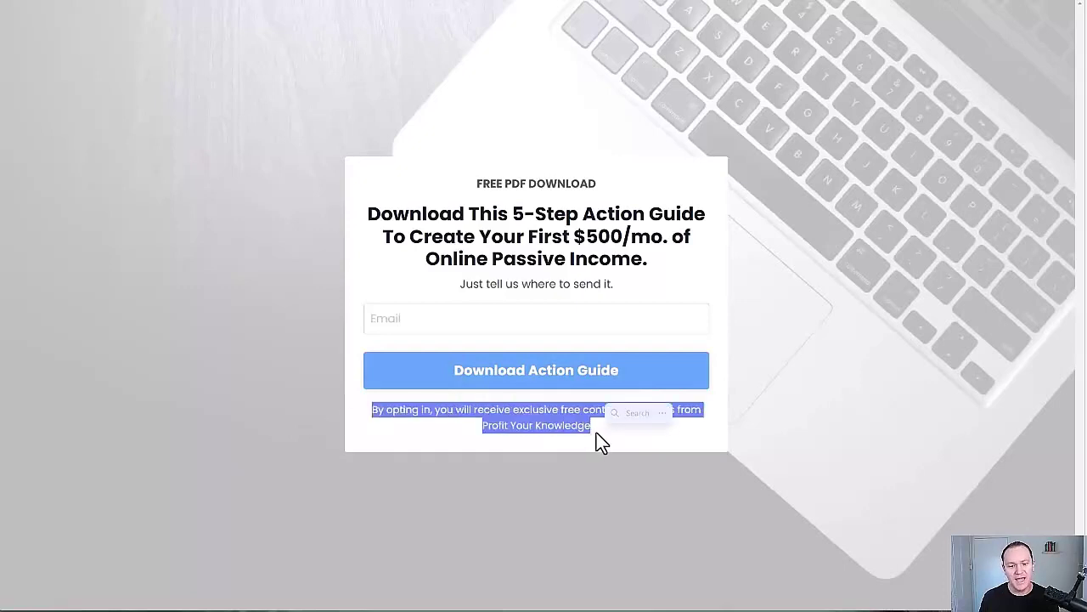
pyautogui.click(805, 387)
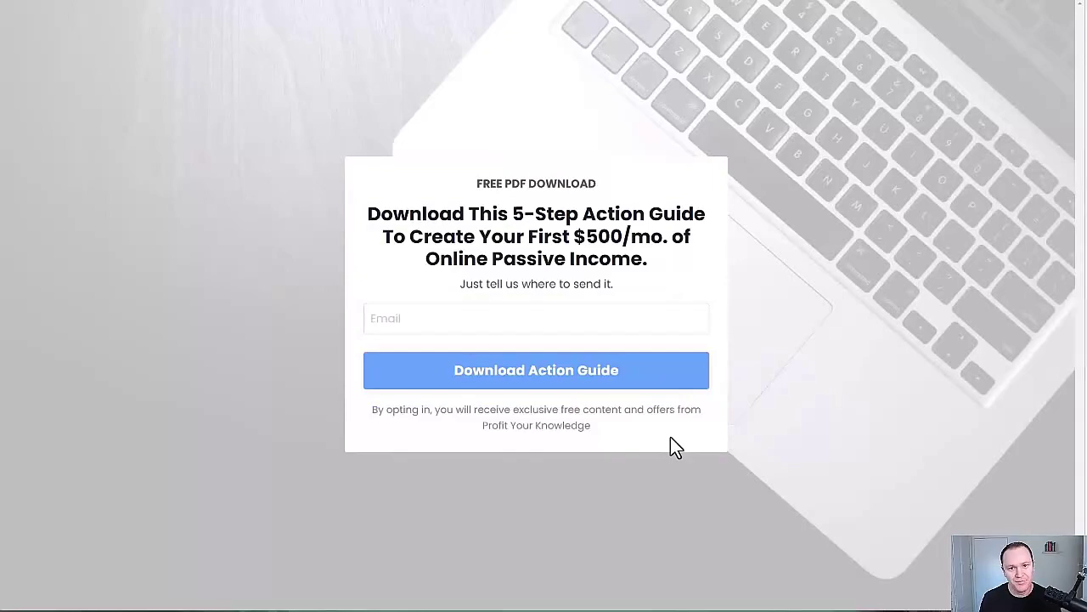
pyautogui.moveTo(655, 440); pyautogui.dragTo(285, 402)
pyautogui.click(284, 402)
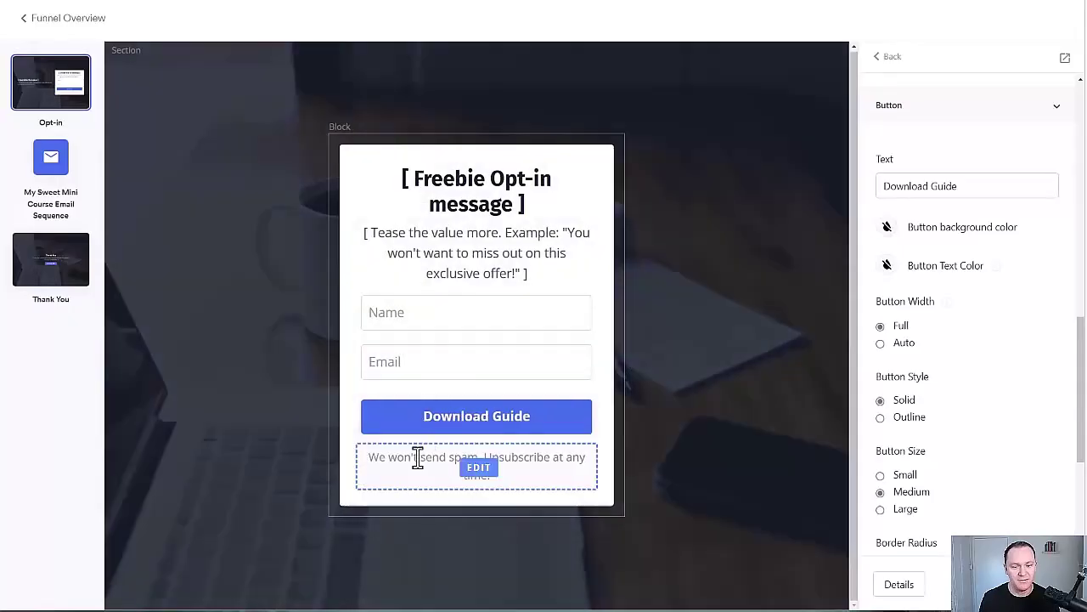
# Step: Back in the Opt-in page editor, view the Hero with Form section's background settings and the options for choosing a background image
pyautogui.click(777, 305)
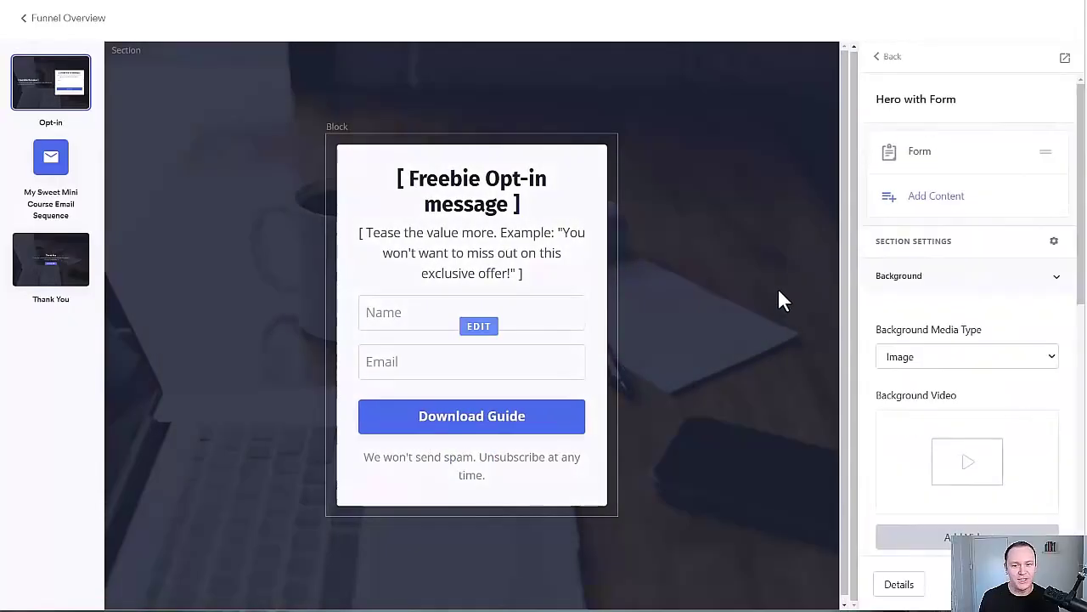
pyautogui.scroll(-5, 978, 279)
pyautogui.click(934, 280)
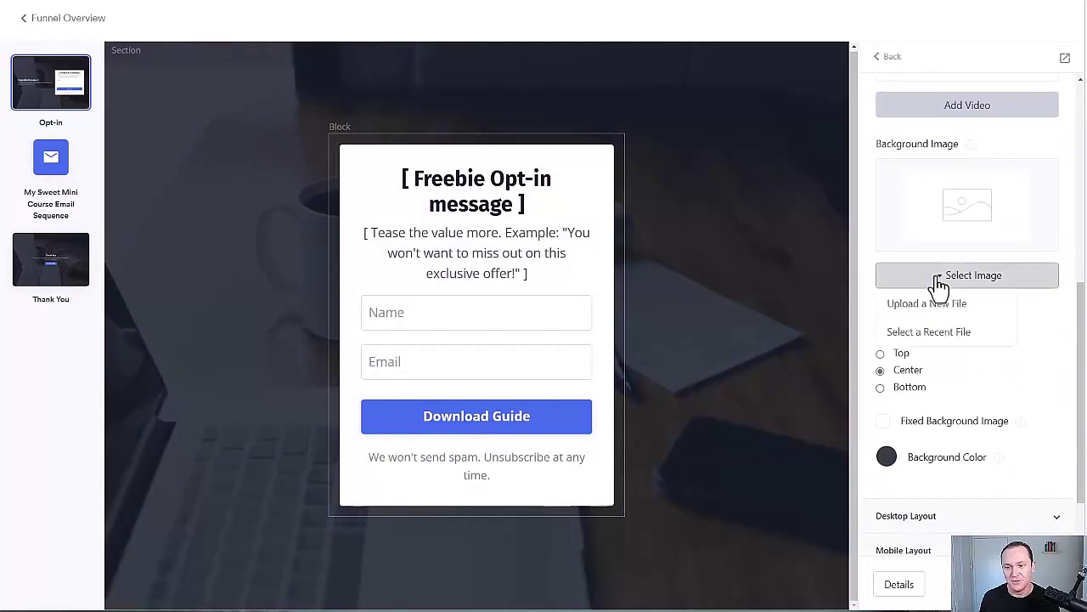
pyautogui.click(1031, 315)
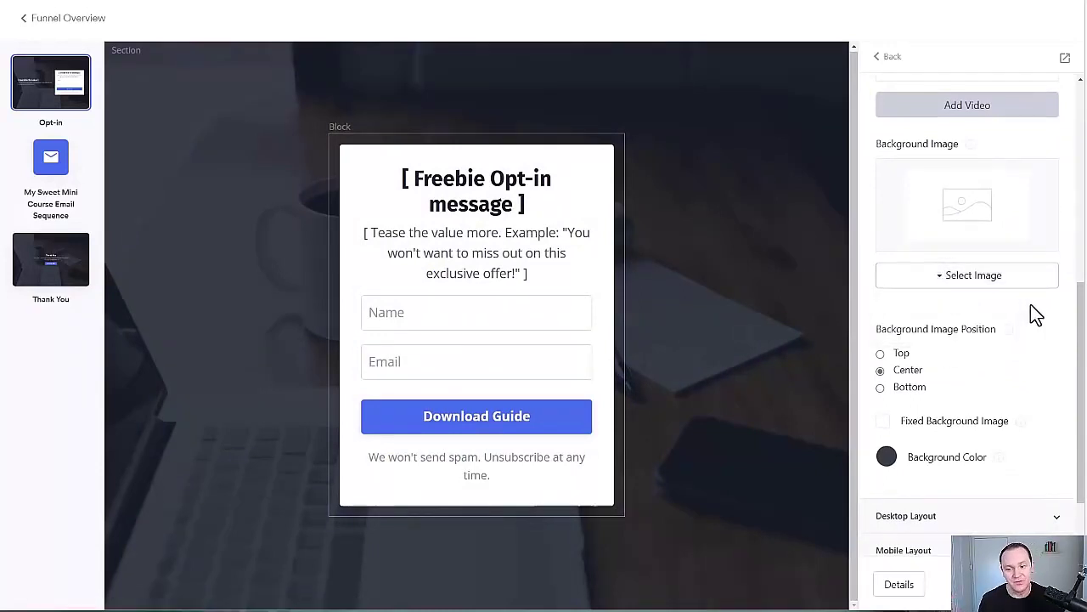
pyautogui.click(1017, 280)
pyautogui.click(1048, 364)
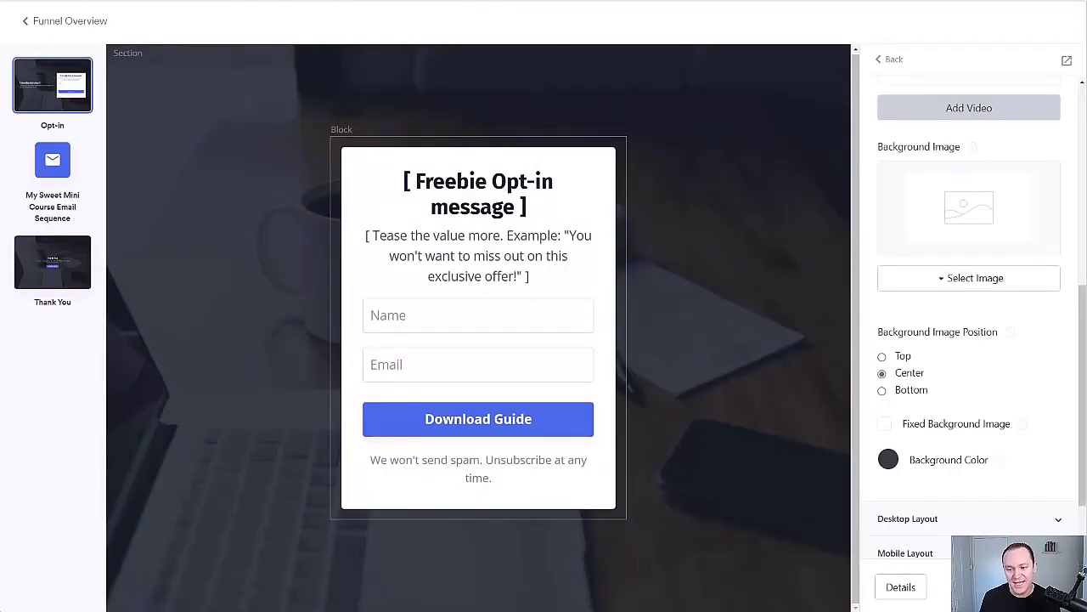
# Step: Leave the page editor for the Opt-in page's details and review its title
pyautogui.click(901, 598)
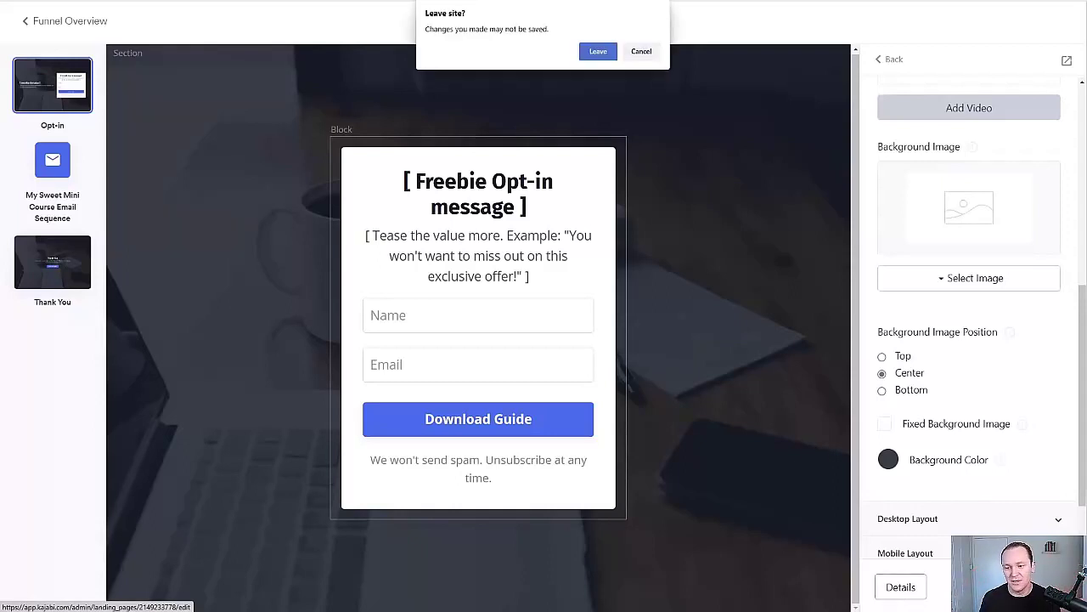
pyautogui.click(639, 53)
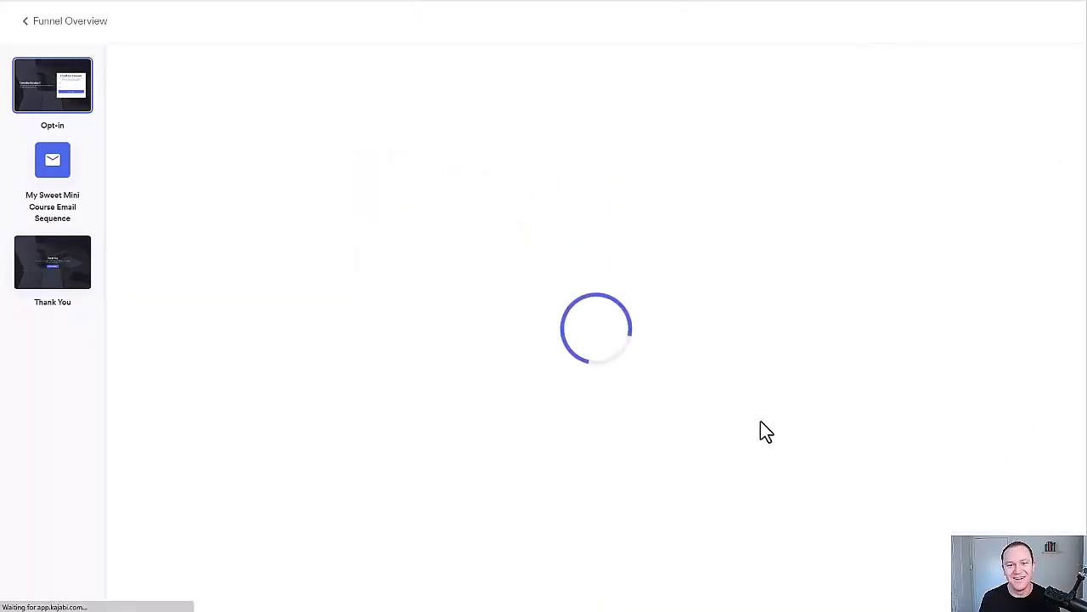
pyautogui.click(558, 179)
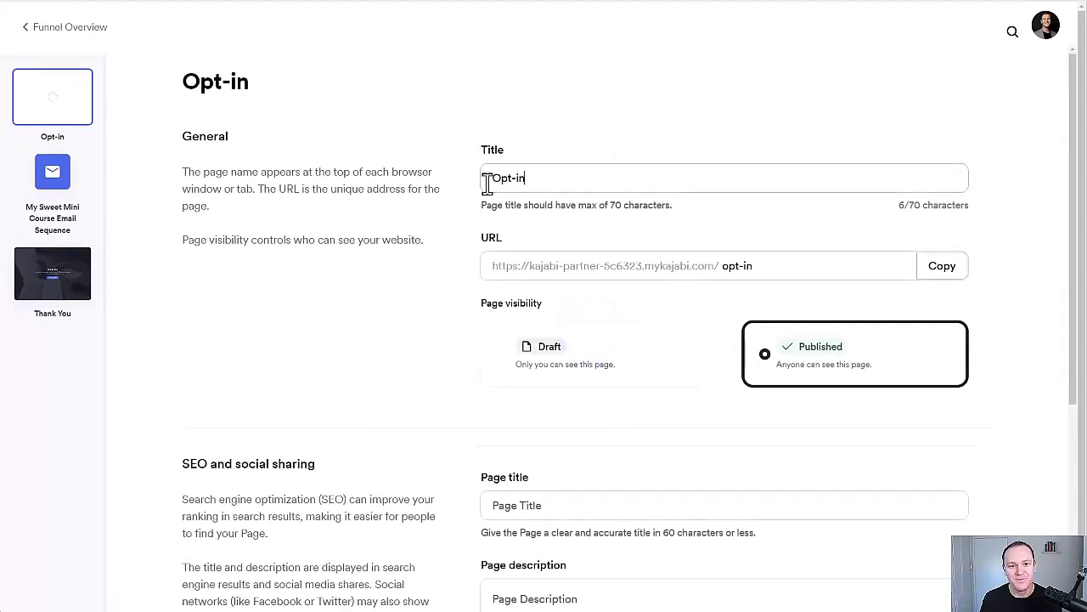
pyautogui.moveTo(558, 179); pyautogui.dragTo(493, 148)
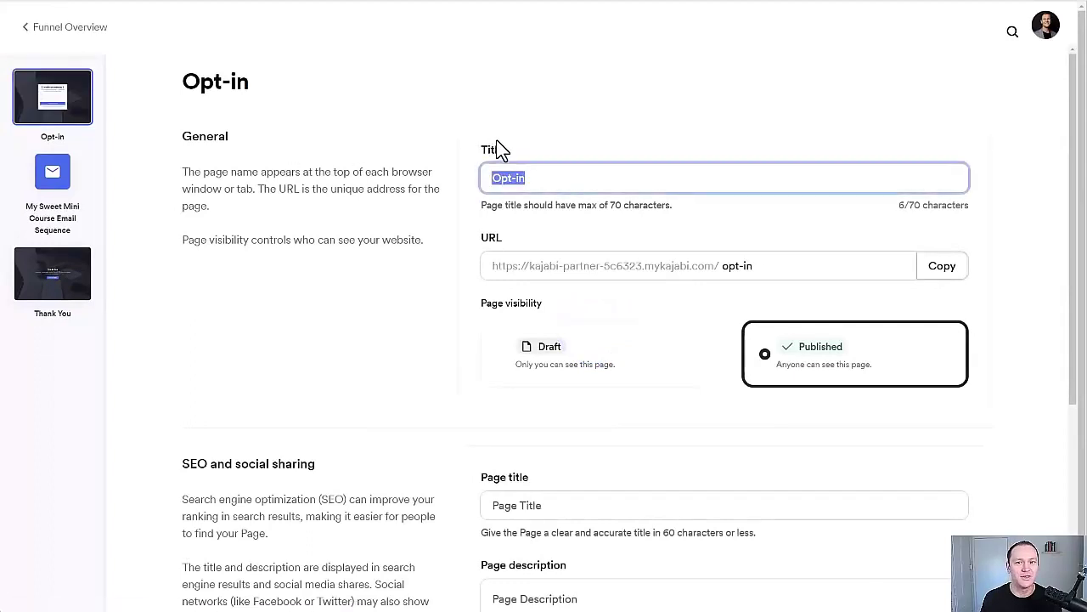
pyautogui.scroll(-1, 478, 181)
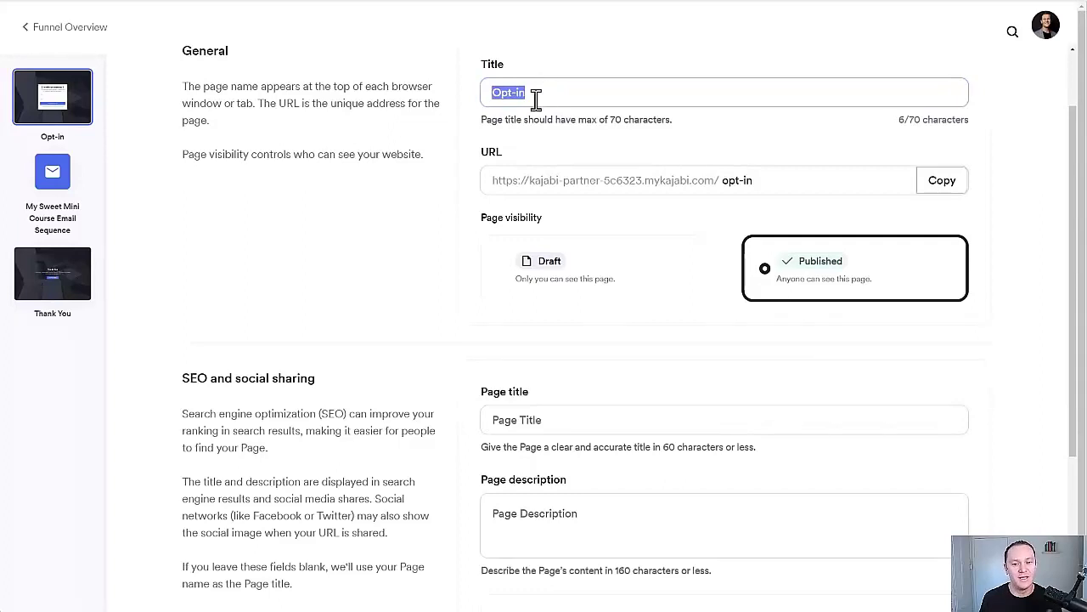
# Step: Set the Opt-in page's URL ending to "guide", copy the address and save the page details
pyautogui.moveTo(780, 179); pyautogui.dragTo(726, 158)
pyautogui.write('guide')
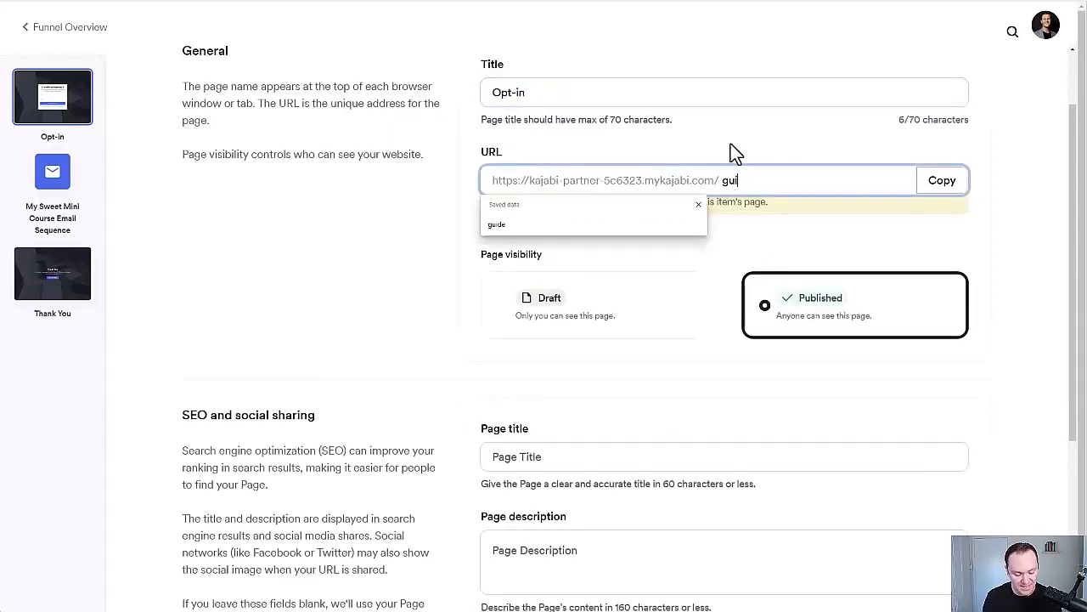
pyautogui.click(730, 144)
pyautogui.click(935, 187)
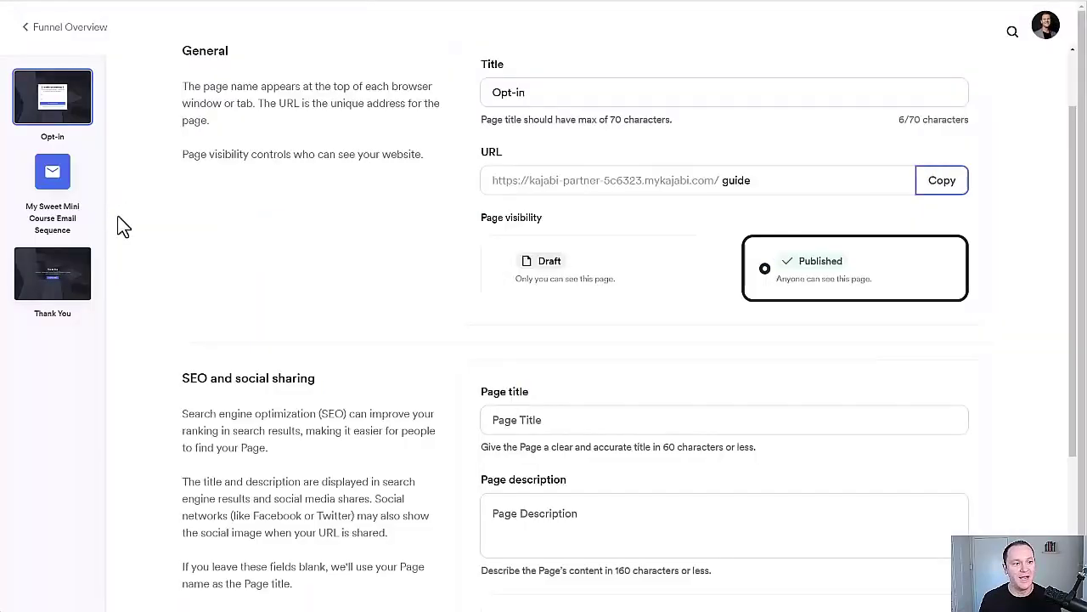
pyautogui.scroll(1, 170, 238)
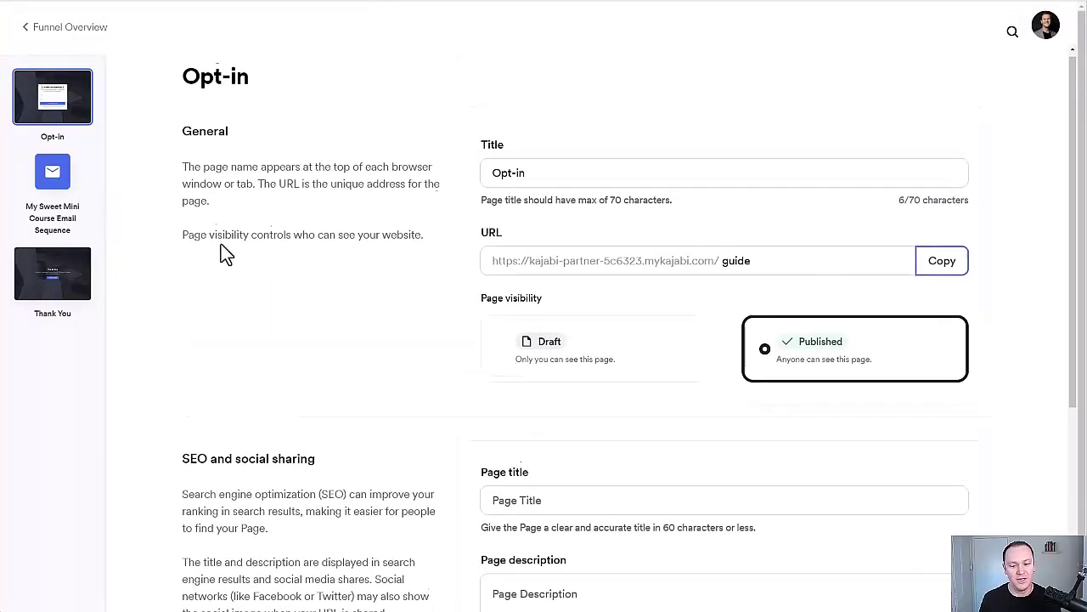
pyautogui.scroll(-3, 255, 247)
pyautogui.click(956, 576)
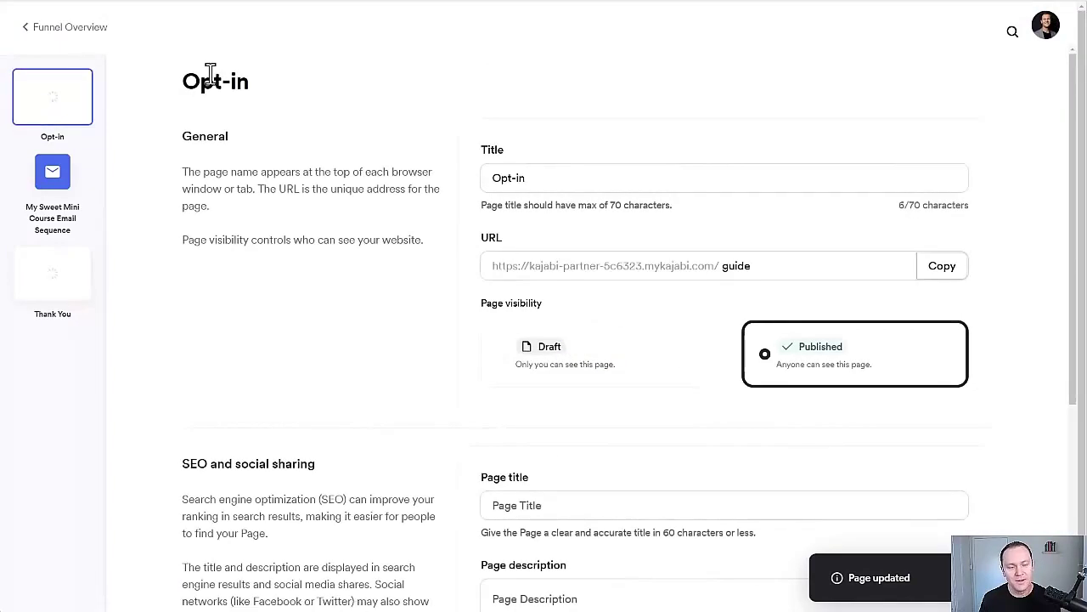
# Step: Return to the funnel overview and open the Welcome email in the My Sweet Mini Course Email Sequence
pyautogui.click(36, 32)
pyautogui.scroll(-3, 459, 285)
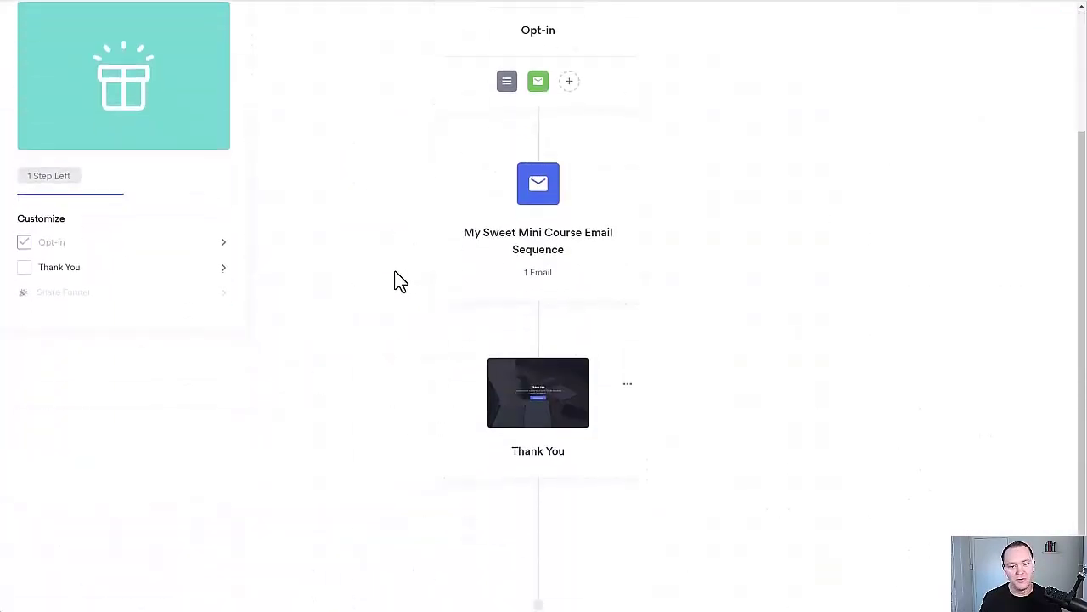
pyautogui.click(558, 246)
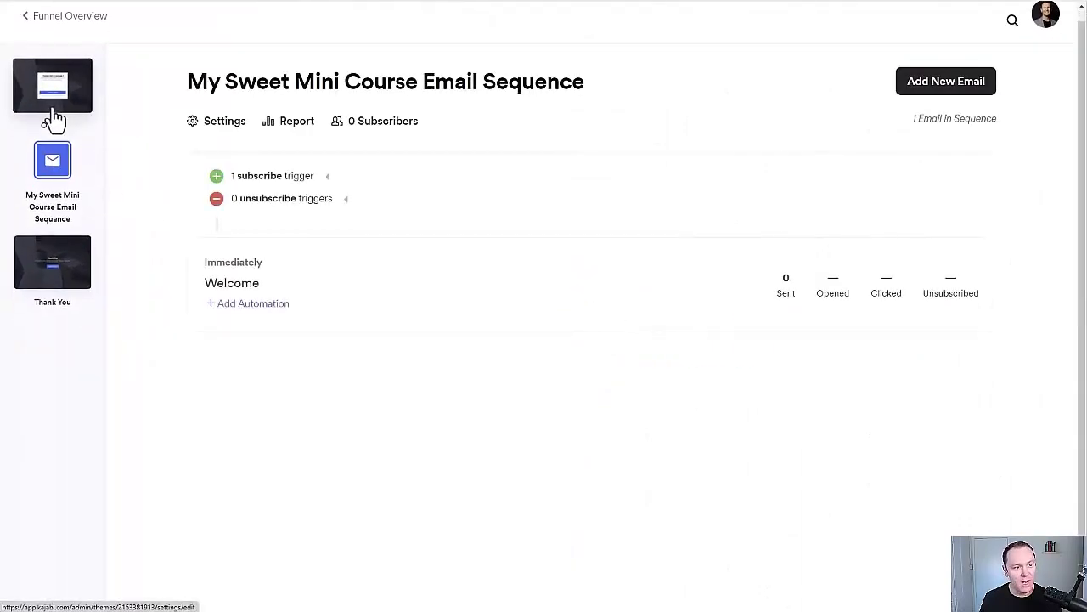
pyautogui.click(241, 288)
pyautogui.scroll(-2, 167, 208)
# Step: Try a one-day delay for the Welcome email, view the send-time options and set the day back to 0
pyautogui.moveTo(248, 131); pyautogui.dragTo(218, 132)
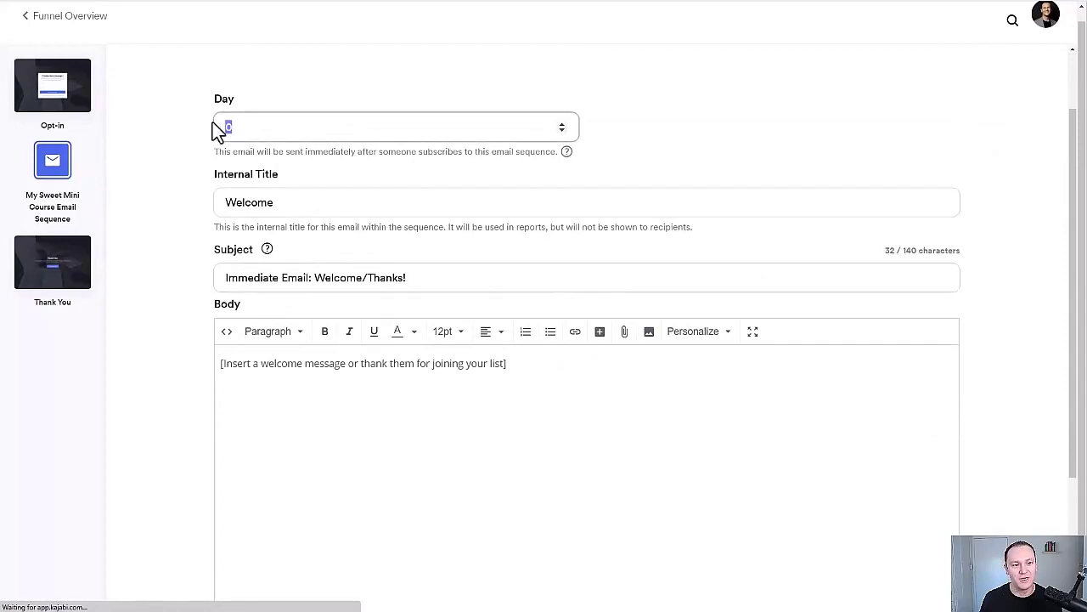
pyautogui.click(155, 130)
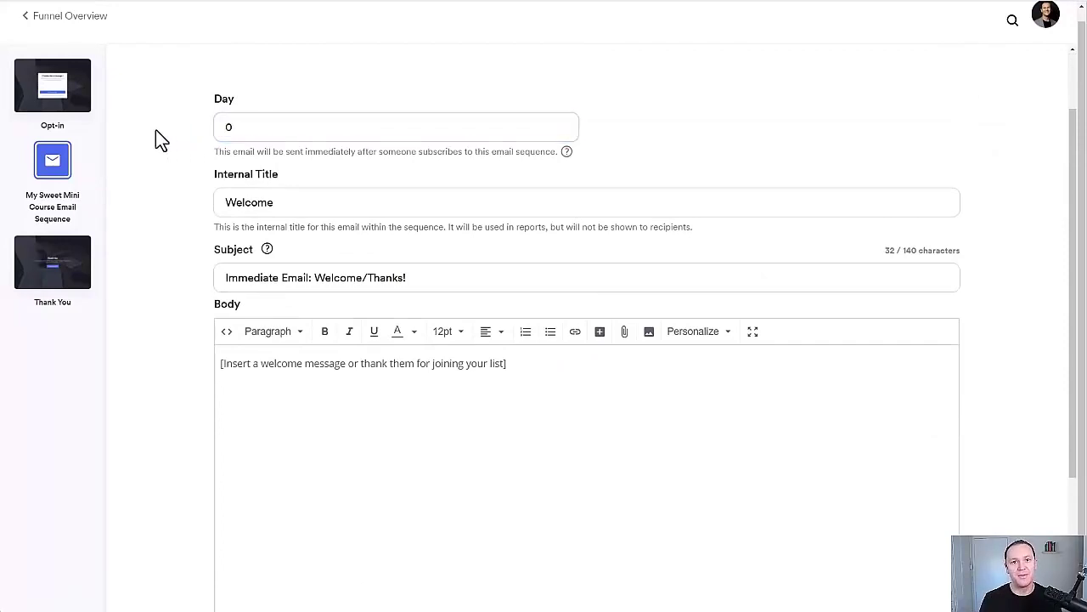
pyautogui.doubleClick(229, 130)
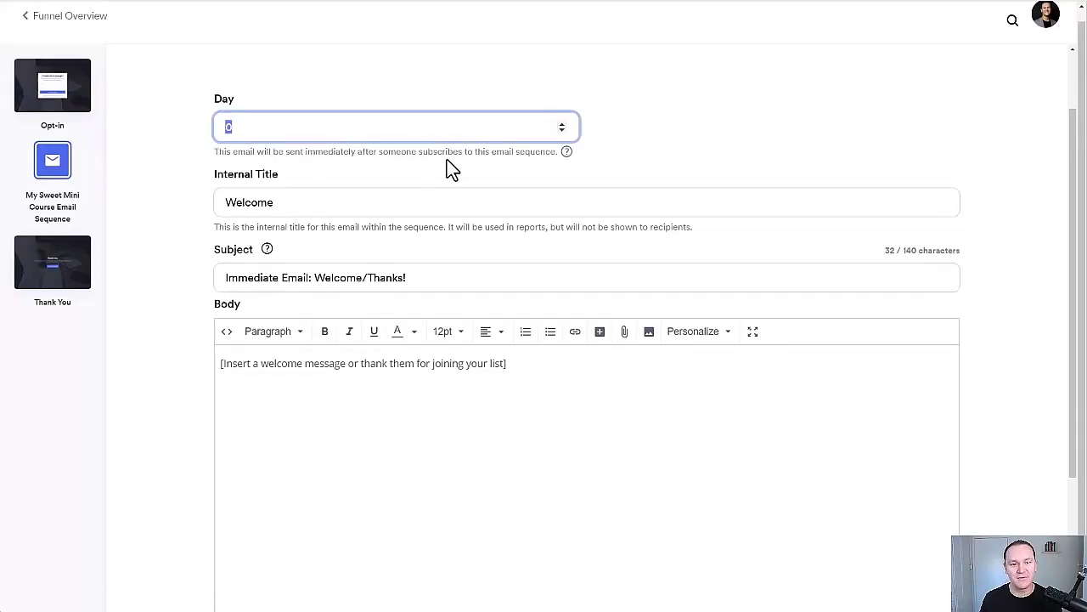
pyautogui.click(561, 127)
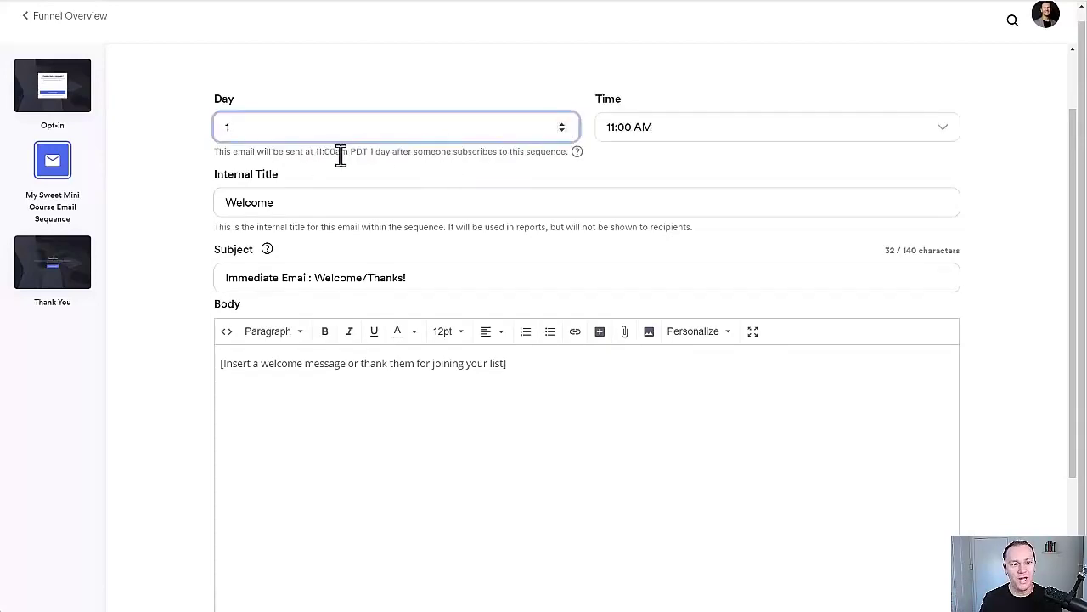
pyautogui.click(687, 129)
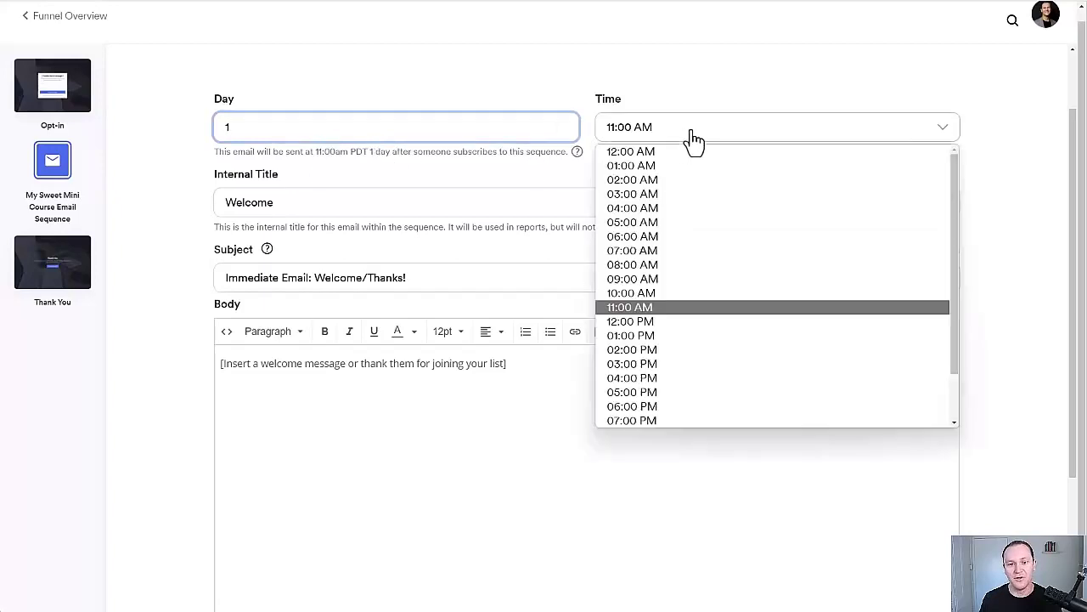
pyautogui.click(671, 96)
pyautogui.click(561, 124)
pyautogui.click(563, 132)
pyautogui.click(562, 133)
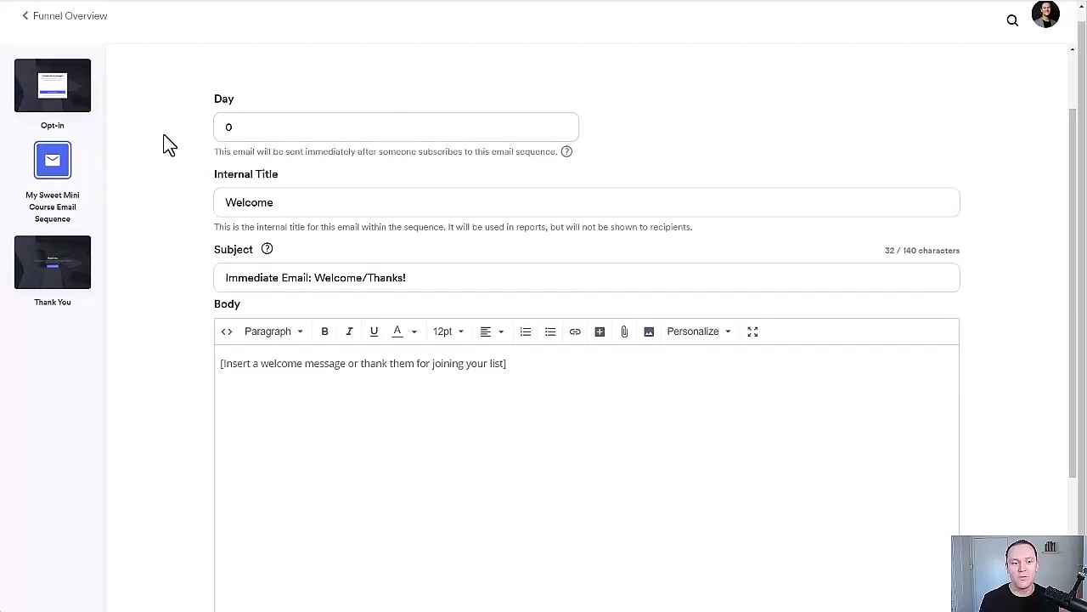
# Step: Review the Welcome email's internal title and the note on where it is used
pyautogui.scroll(-1, 164, 149)
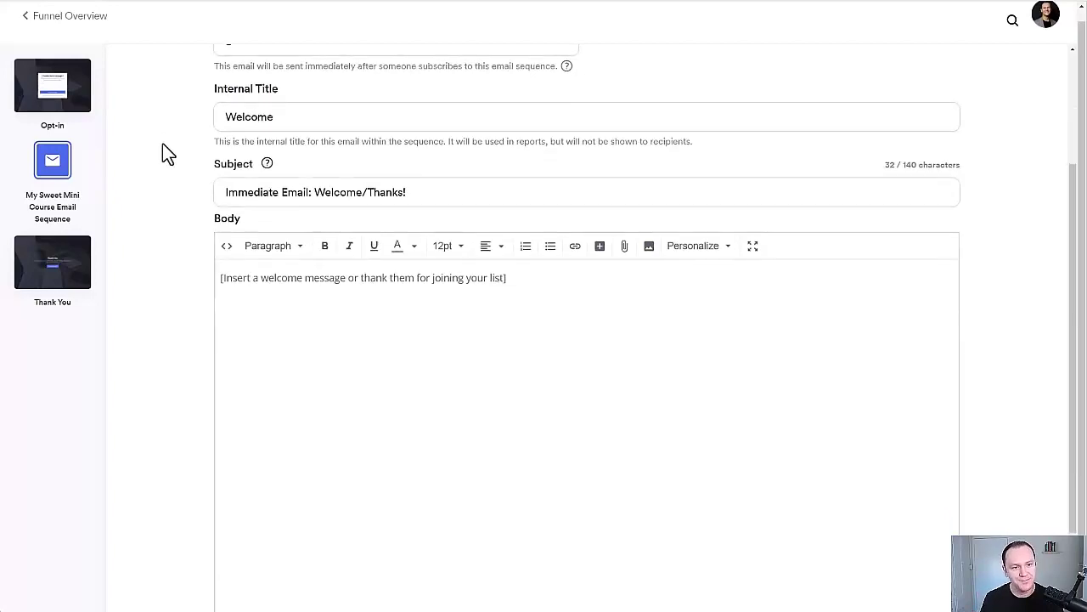
pyautogui.scroll(1, 238, 118)
pyautogui.scroll(-1, 165, 153)
pyautogui.moveTo(315, 114); pyautogui.dragTo(73, 128)
pyautogui.click(176, 124)
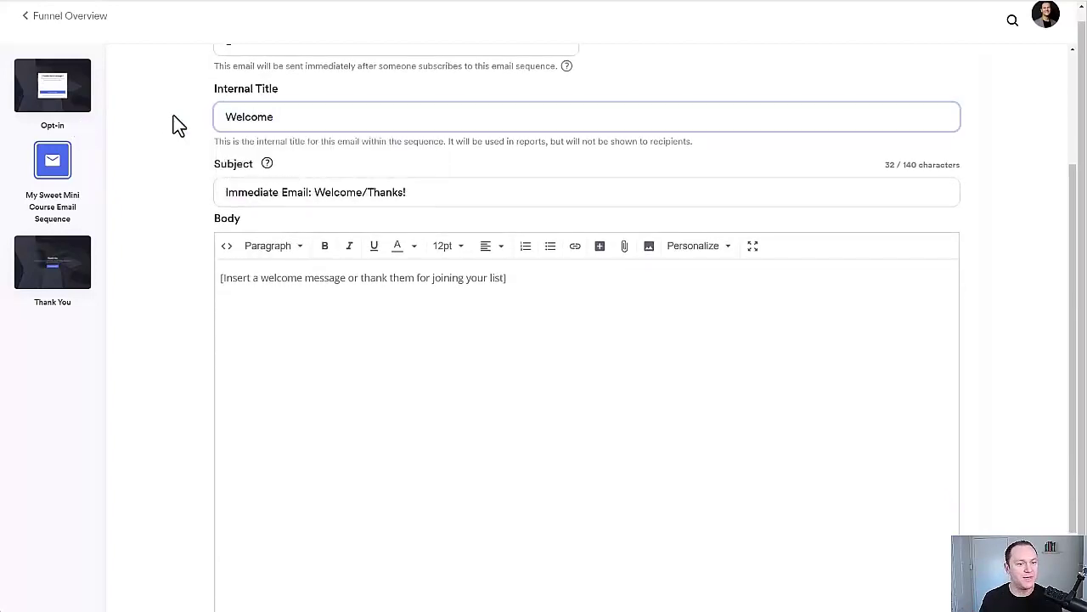
pyautogui.scroll(-1, 177, 124)
pyautogui.scroll(1, 218, 107)
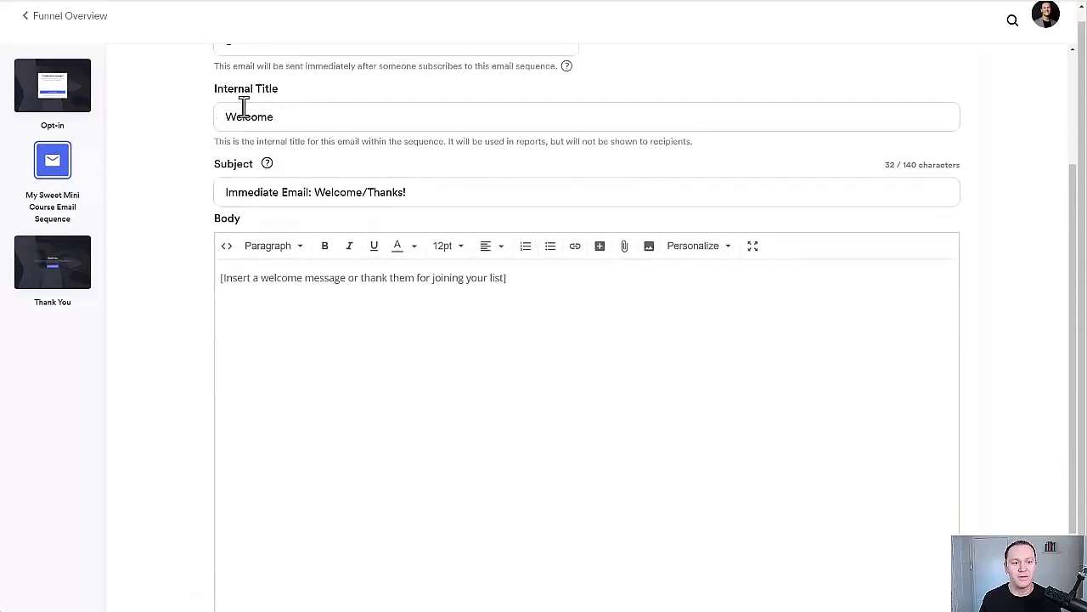
# Step: Replace the Welcome email's subject with "Here's your 5-step guide!"
pyautogui.scroll(-1, 412, 112)
pyautogui.moveTo(412, 108); pyautogui.dragTo(146, 127)
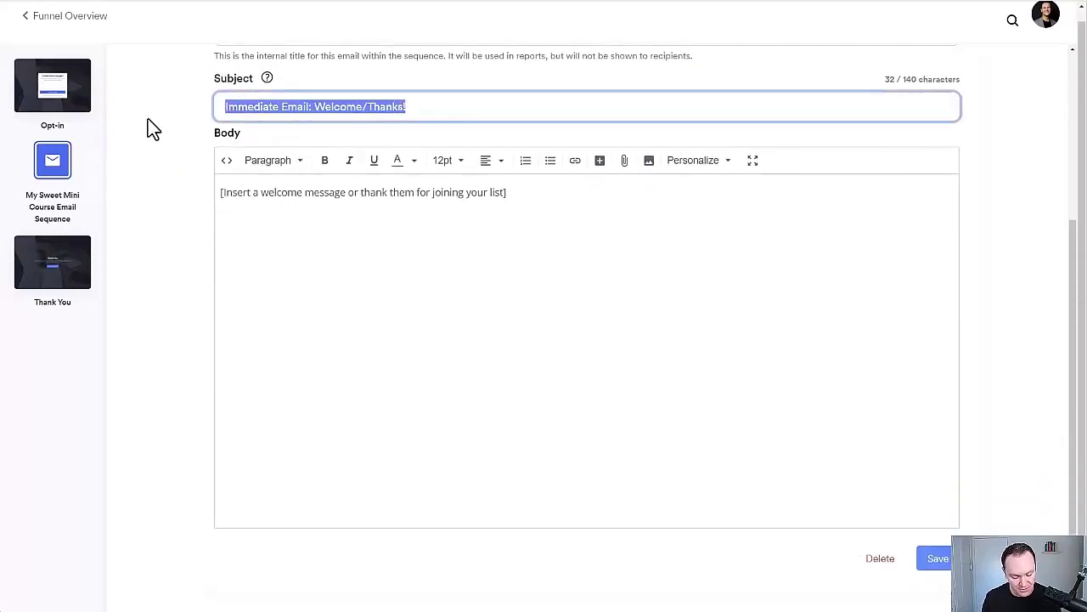
pyautogui.write("Here's your ")
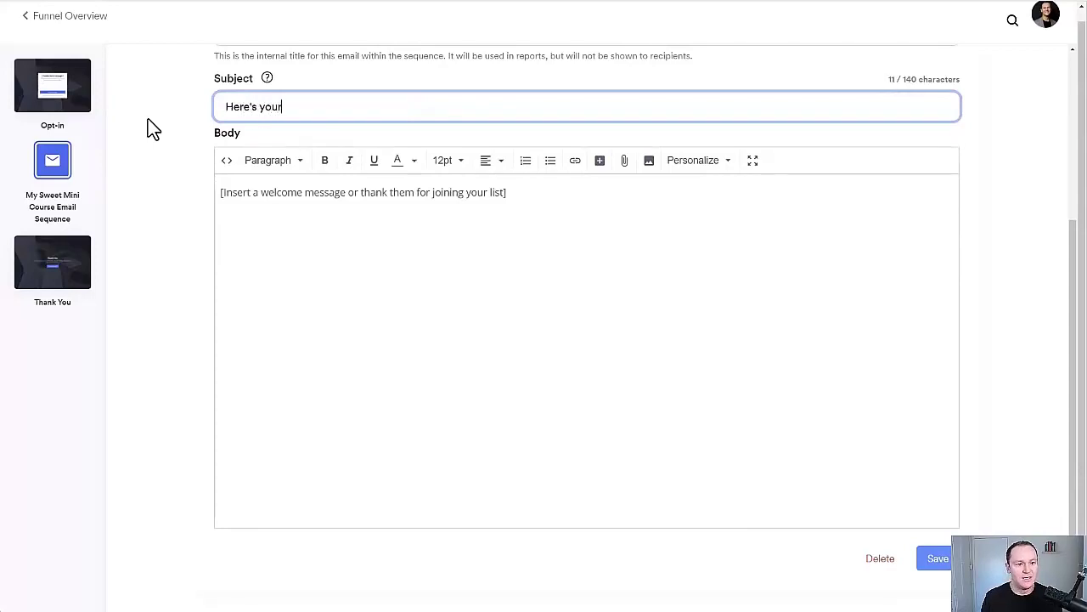
pyautogui.write('5-step ')
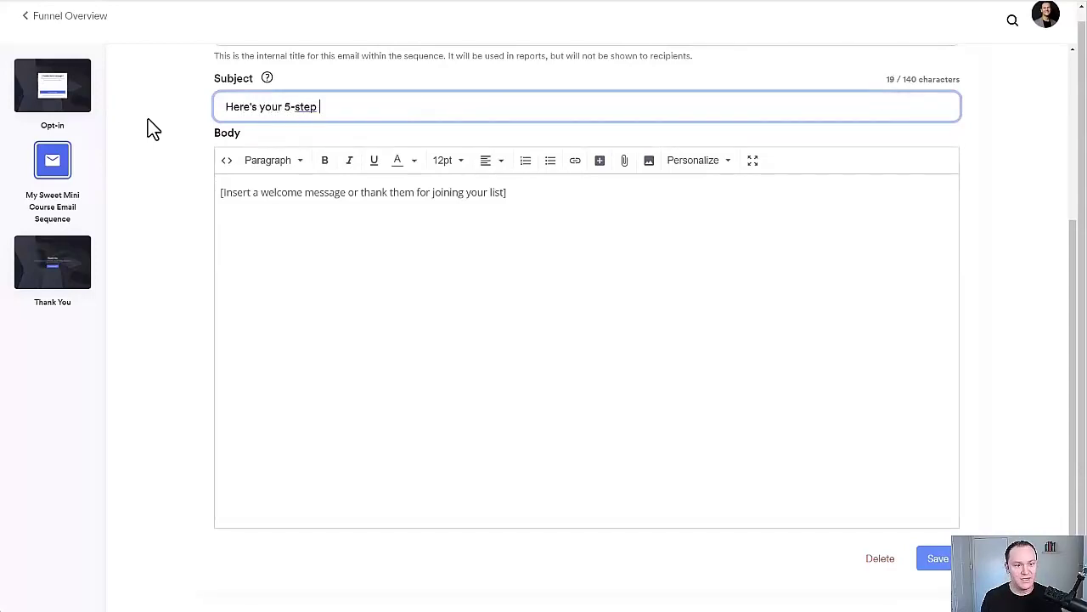
pyautogui.write('guide!')
pyautogui.click(395, 85)
# Step: Delete the placeholder welcome text from the email body and look over the emptied email's settings
pyautogui.moveTo(553, 202); pyautogui.dragTo(118, 203)
pyautogui.press('BackSpace')
pyautogui.scroll(-1, 150, 200)
pyautogui.scroll(2, 153, 192)
pyautogui.scroll(-1, 153, 183)
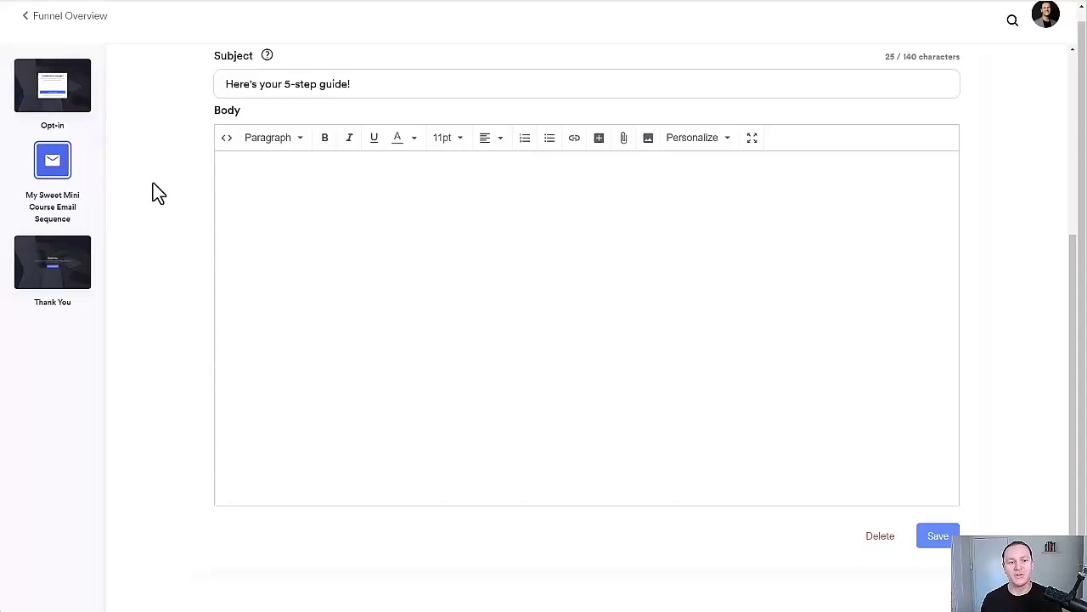
pyautogui.scroll(3, 153, 183)
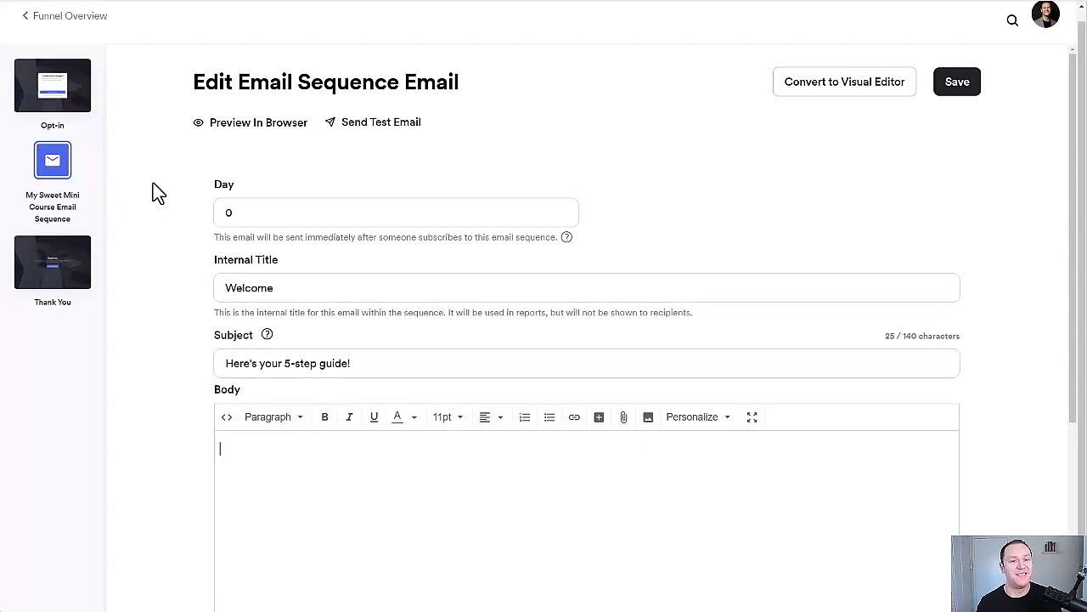
pyautogui.scroll(-3, 153, 182)
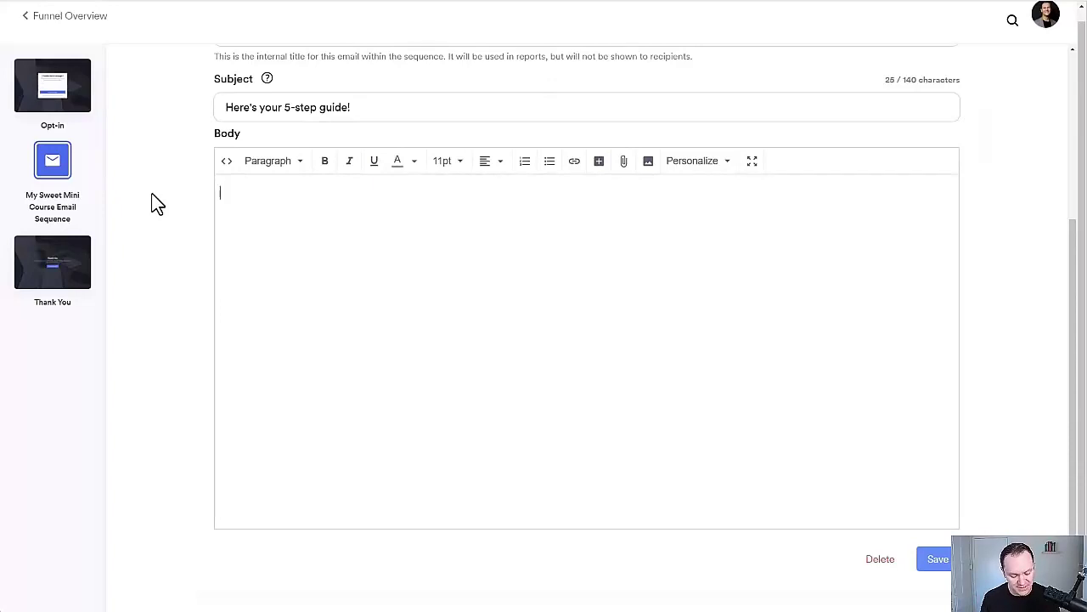
# Step: Write three body lines: "Thank you", "Here's your guide" and "What's your biggest challenge with ___?"
pyautogui.write('t')
pyautogui.press('BackSpace')
pyautogui.write('Tha')
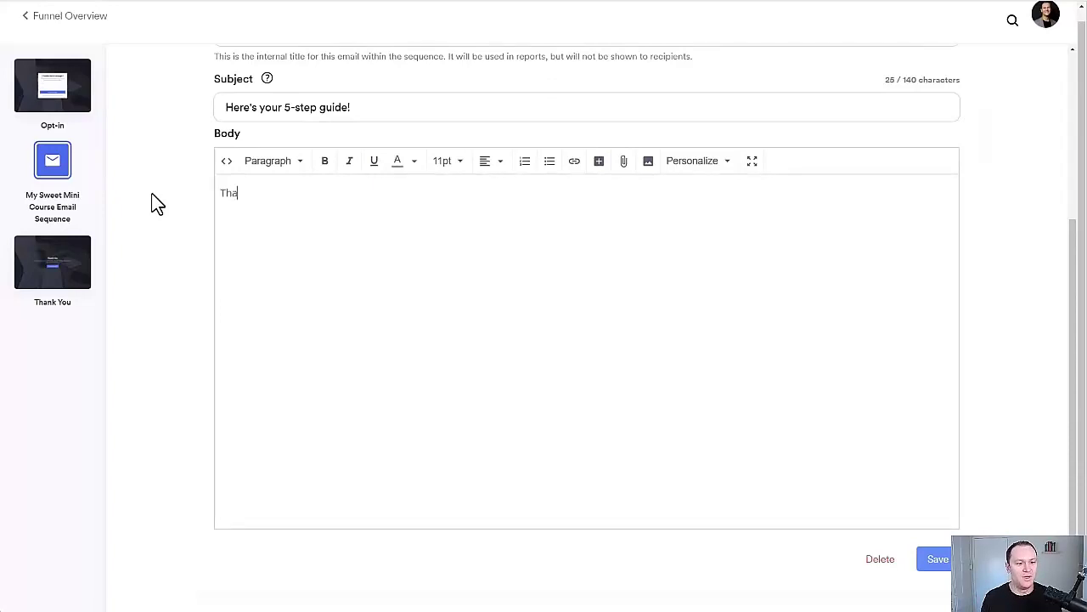
pyautogui.write('nk you')
pyautogui.press('Return')
pyautogui.write("Here's your guide")
pyautogui.press('Return')
pyautogui.write('What')
pyautogui.press('BackSpace')
pyautogui.press('BackSpace')
pyautogui.press('BackSpace')
pyautogui.write("hat's your biggest challenge with ___? ")
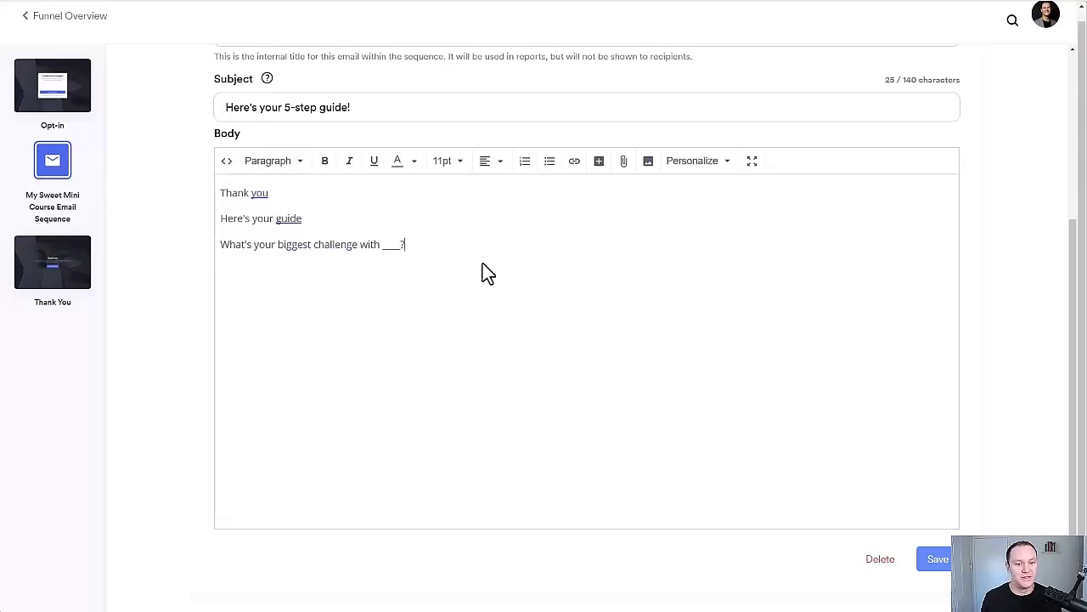
# Step: End the email body with the closing line "Excited to here from you," above the sender's first name
pyautogui.write('Thanks')
pyautogui.press('Return')
pyautogui.write('James')
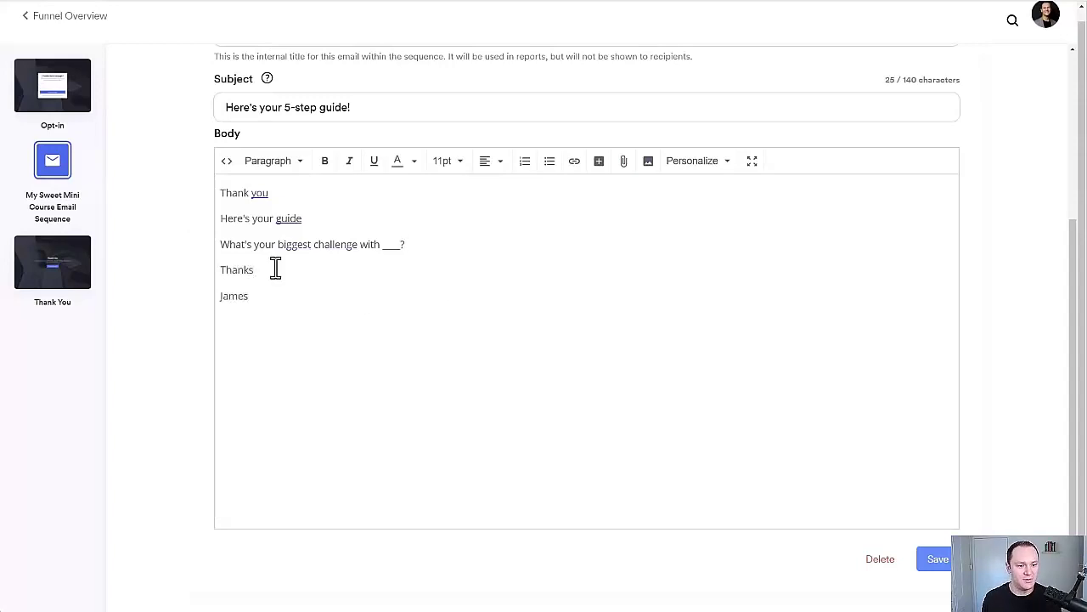
pyautogui.moveTo(258, 270); pyautogui.dragTo(210, 274)
pyautogui.write('Ex')
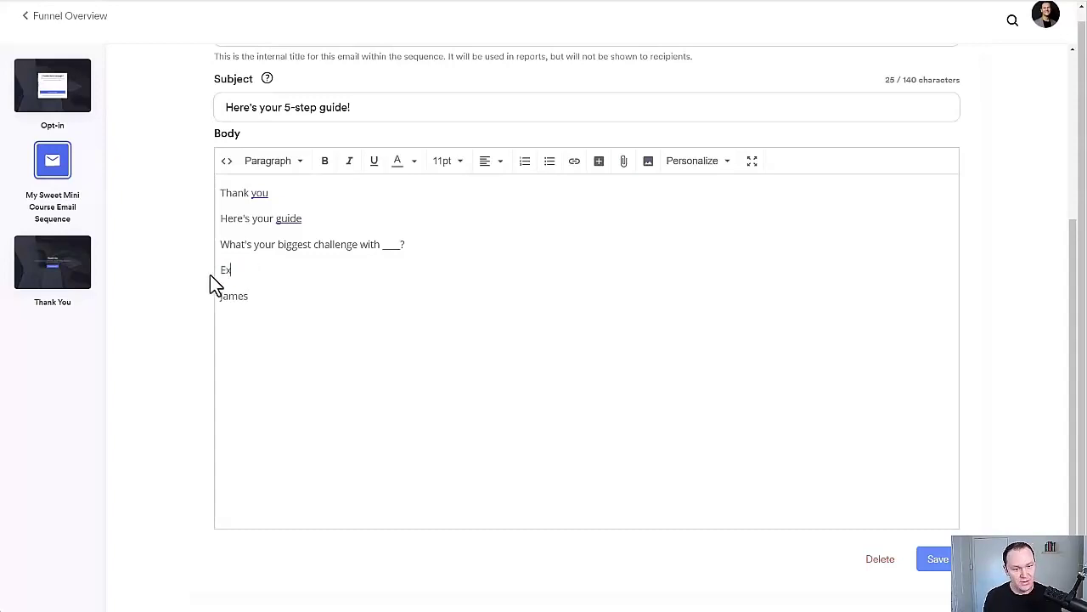
pyautogui.write('cited')
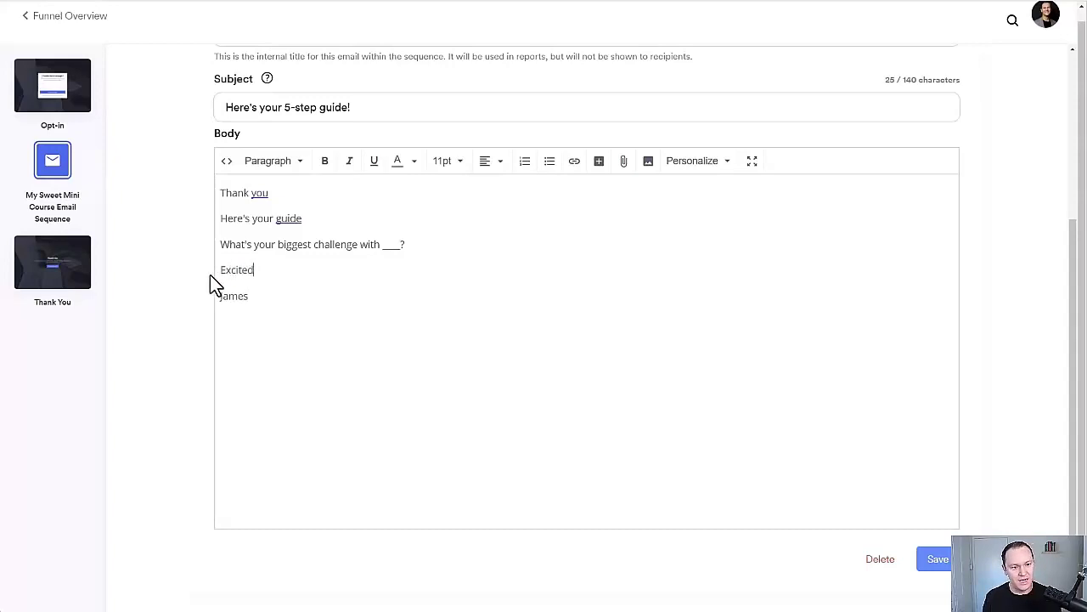
pyautogui.write(' to here from you')
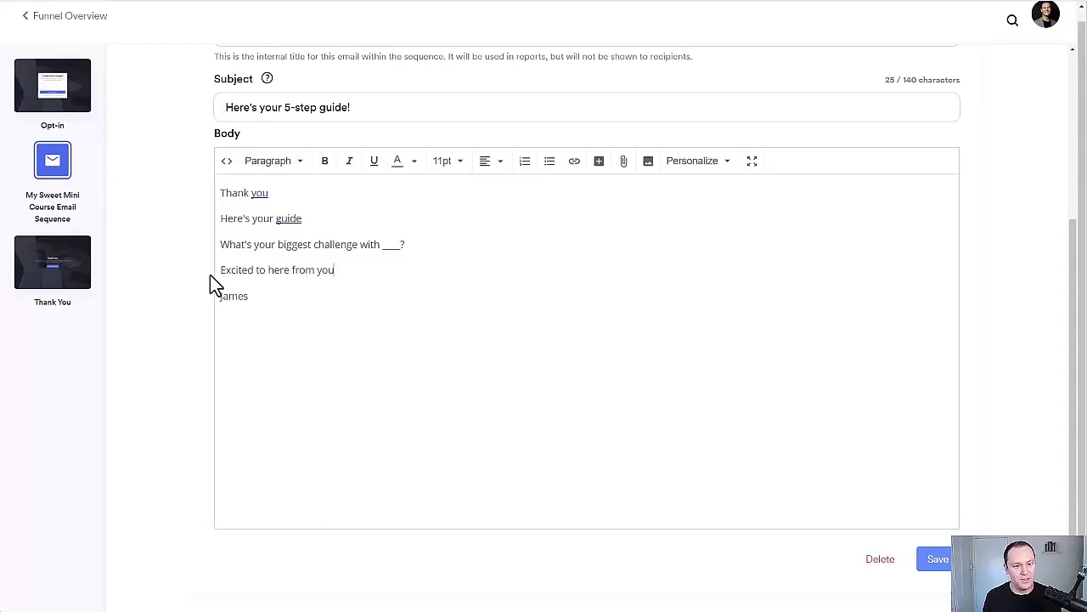
pyautogui.write('.')
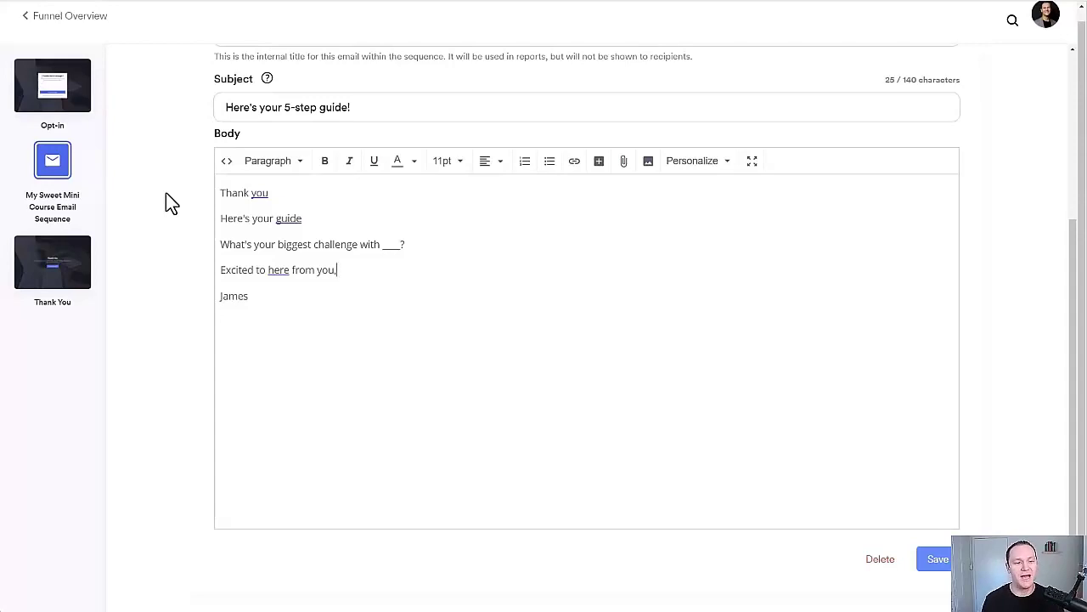
# Step: Look through the guide PDF "Earn Your First $500/mo. of Passive Income in 5 Simple Steps" and its source Google Docs document
pyautogui.moveTo(248, 297); pyautogui.dragTo(185, 209)
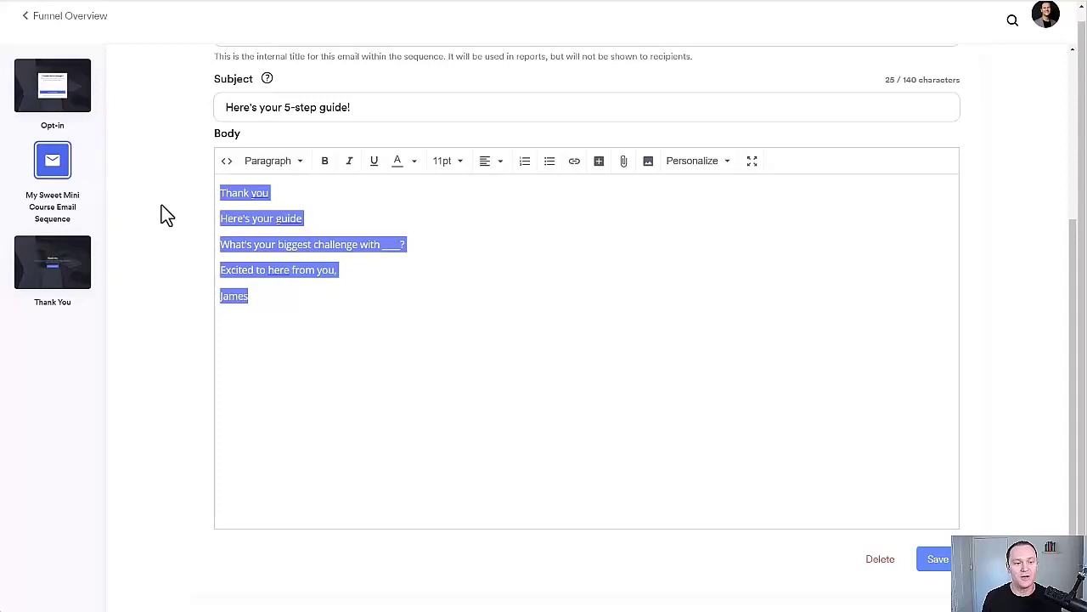
pyautogui.moveTo(310, 220)
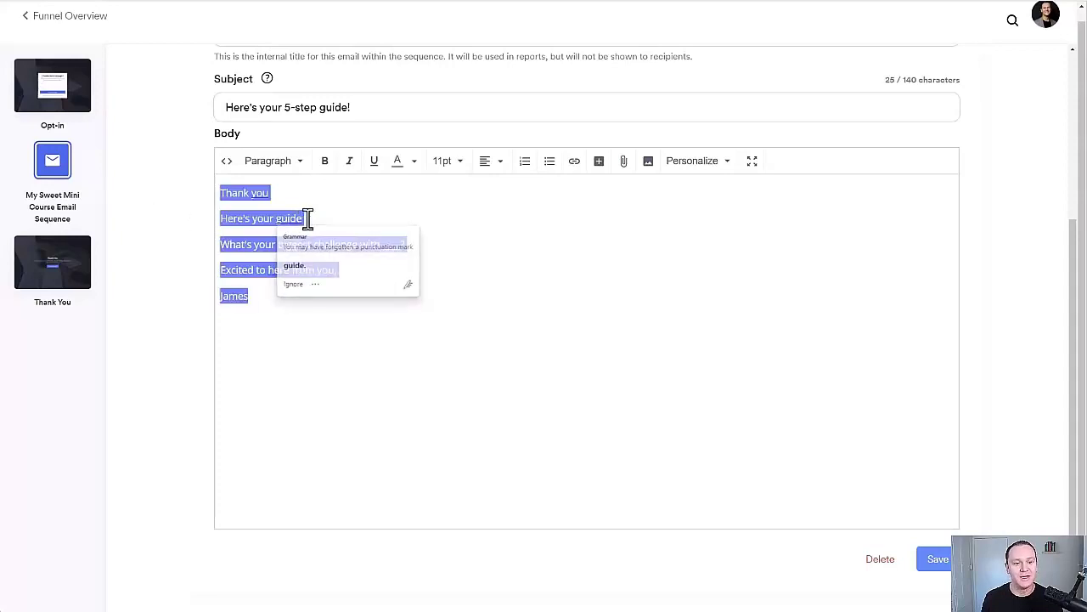
pyautogui.click(311, 218)
pyautogui.moveTo(306, 218); pyautogui.dragTo(177, 225)
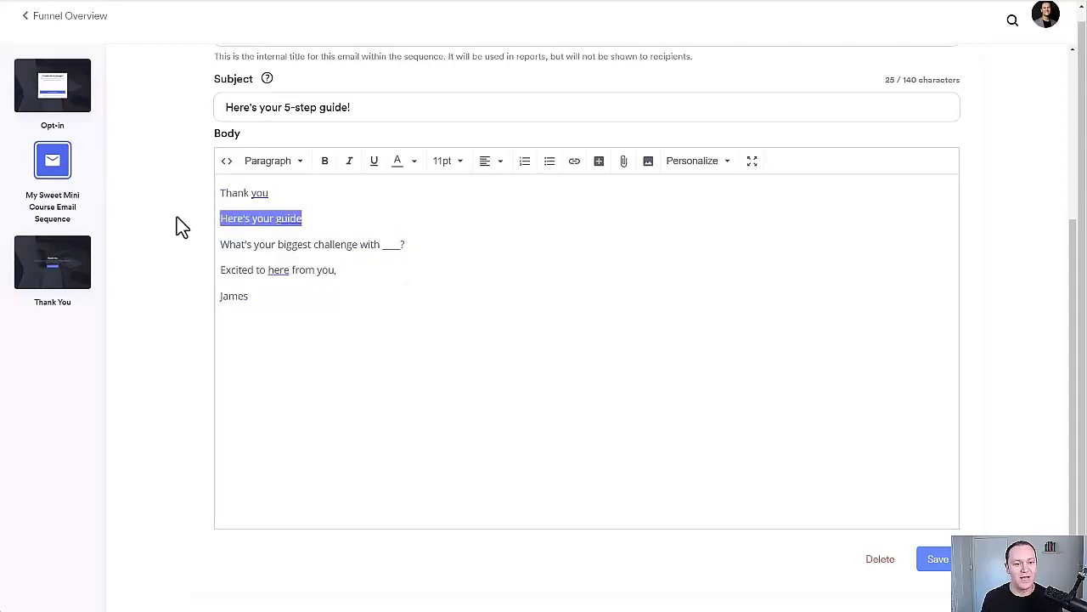
pyautogui.click(322, 2)
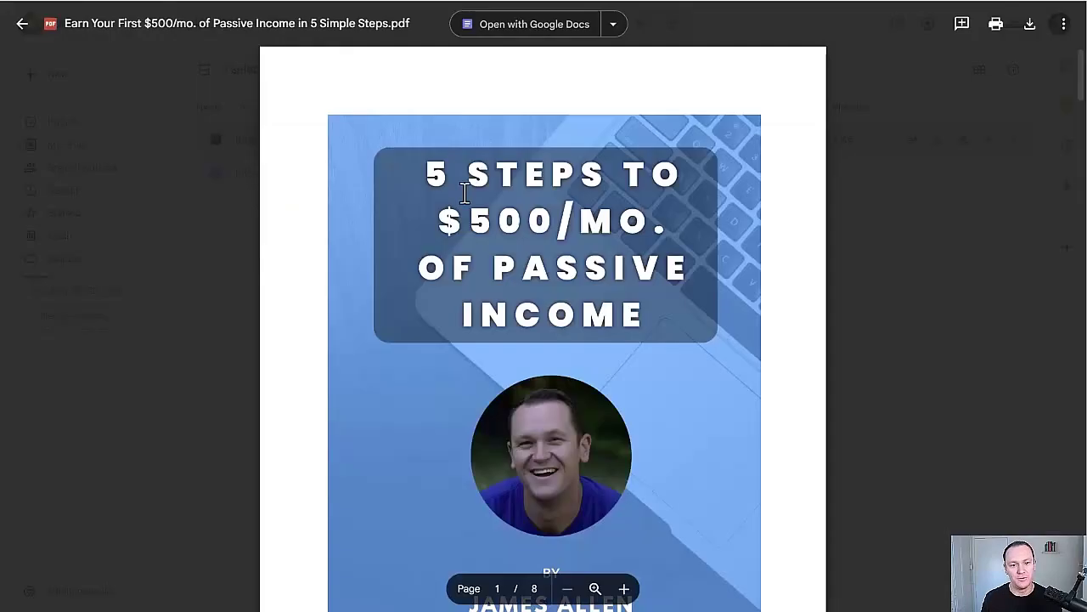
pyautogui.scroll(-4, 413, 291)
pyautogui.scroll(4, 407, 284)
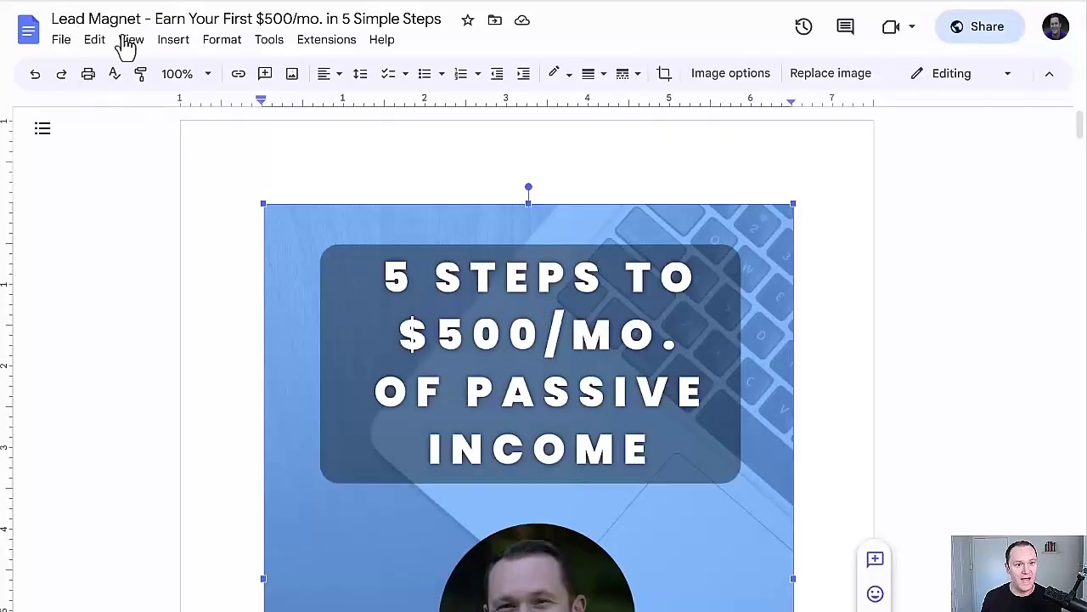
pyautogui.scroll(-10, 438, 230)
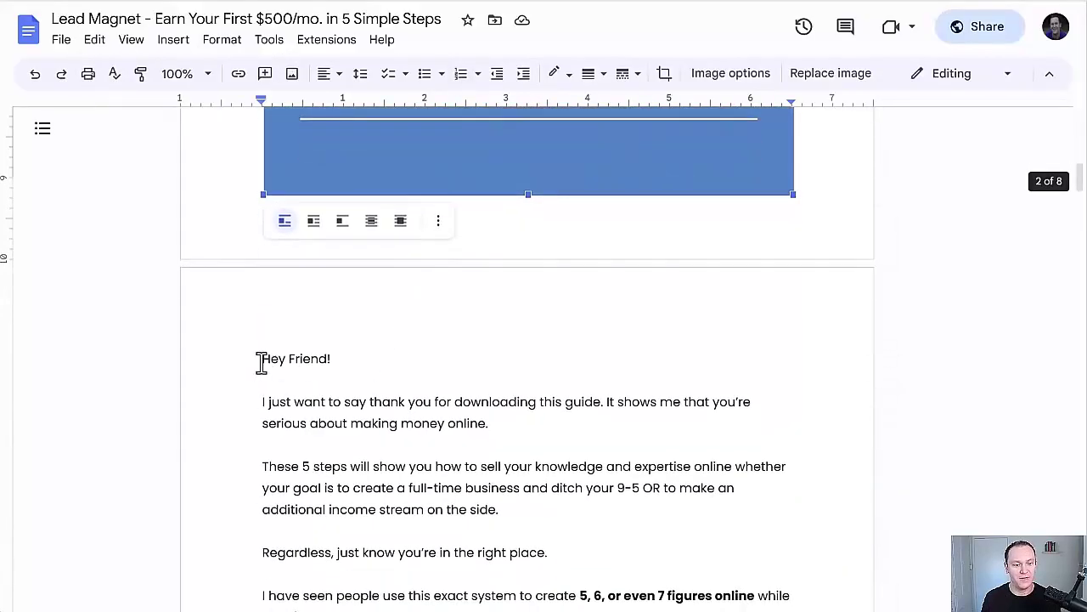
pyautogui.click(260, 357)
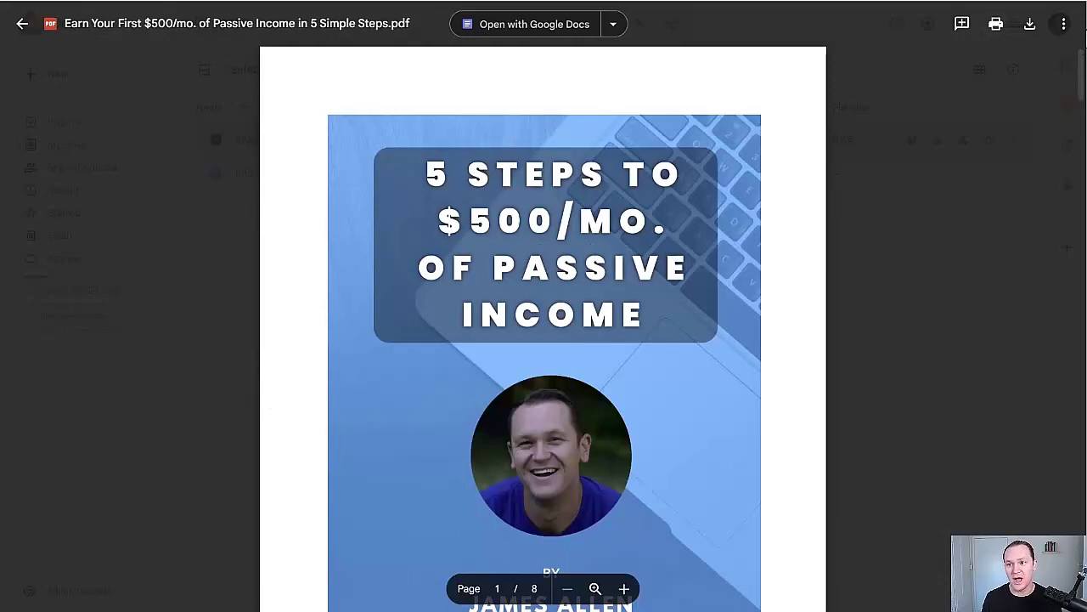
# Step: Check that the guide PDF's general access is "Anyone with the link" and copy its sharing link
pyautogui.click(1065, 28)
pyautogui.click(907, 56)
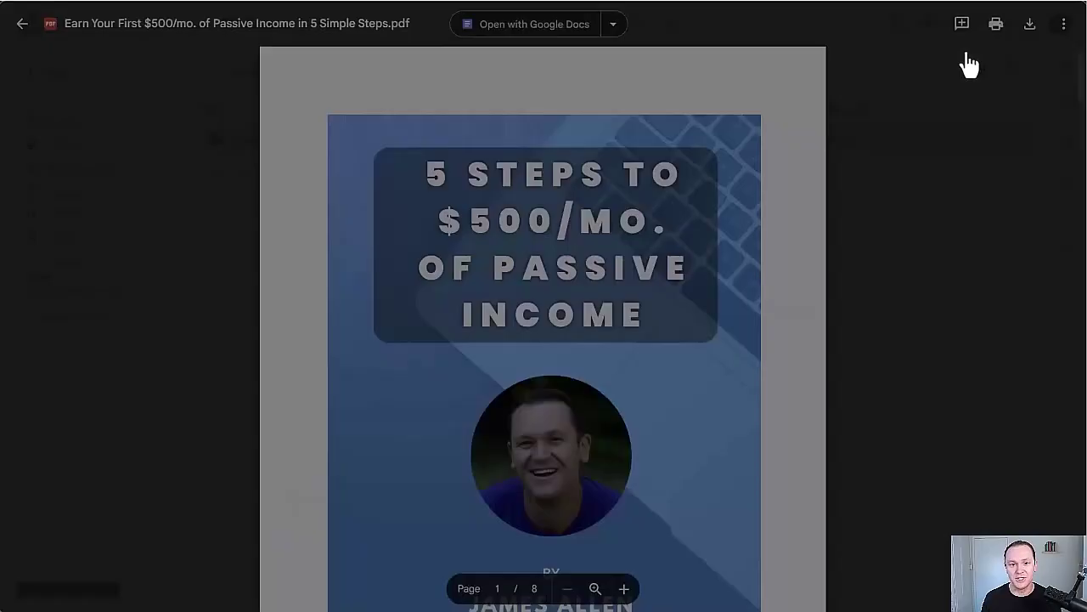
pyautogui.click(463, 354)
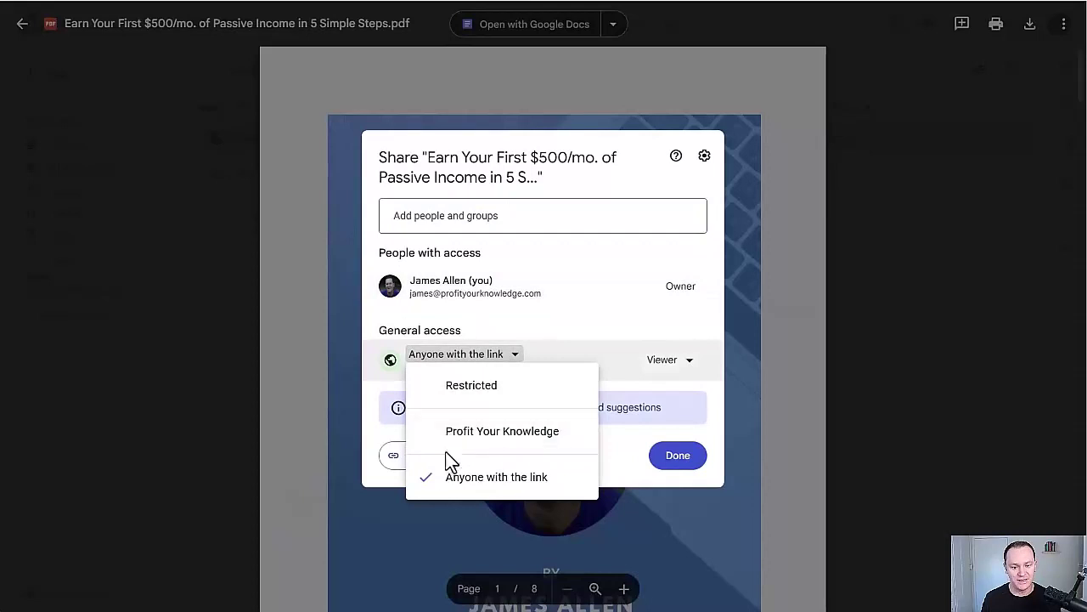
pyautogui.click(583, 330)
pyautogui.click(423, 456)
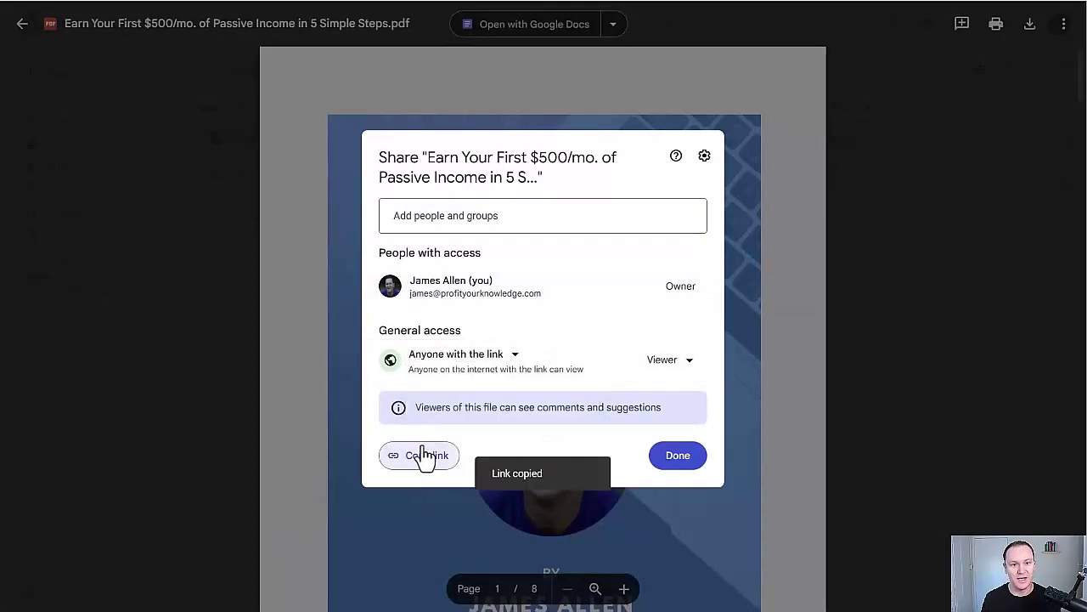
# Step: Link the "Here's your guide" line in the Kajabi Welcome email to the copied PDF sharing address
pyautogui.hotkey('ctrl', 'l')
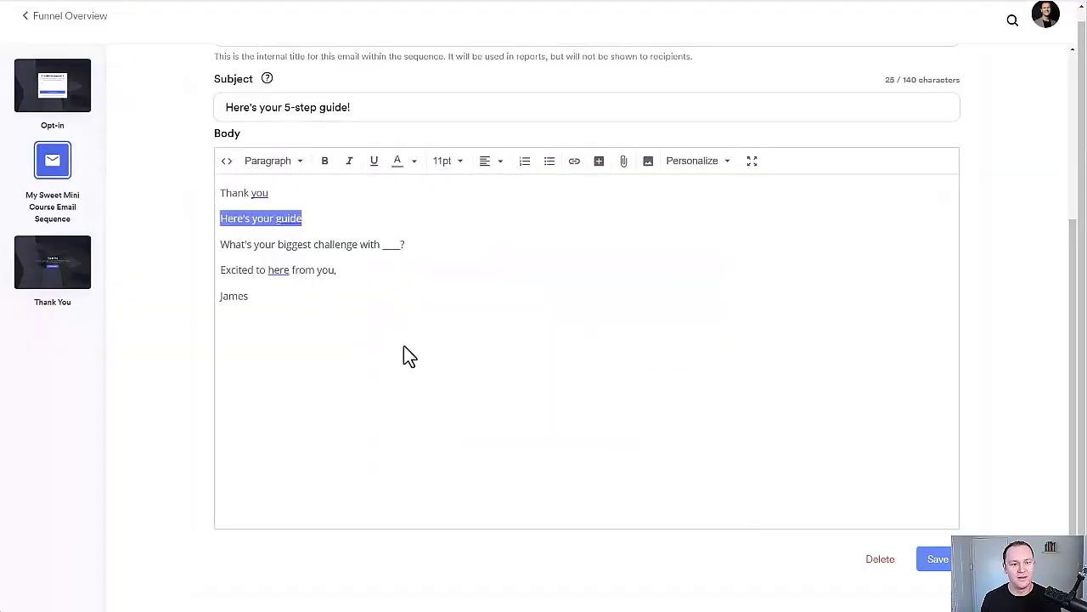
pyautogui.click(298, 218)
pyautogui.moveTo(303, 218); pyautogui.dragTo(178, 216)
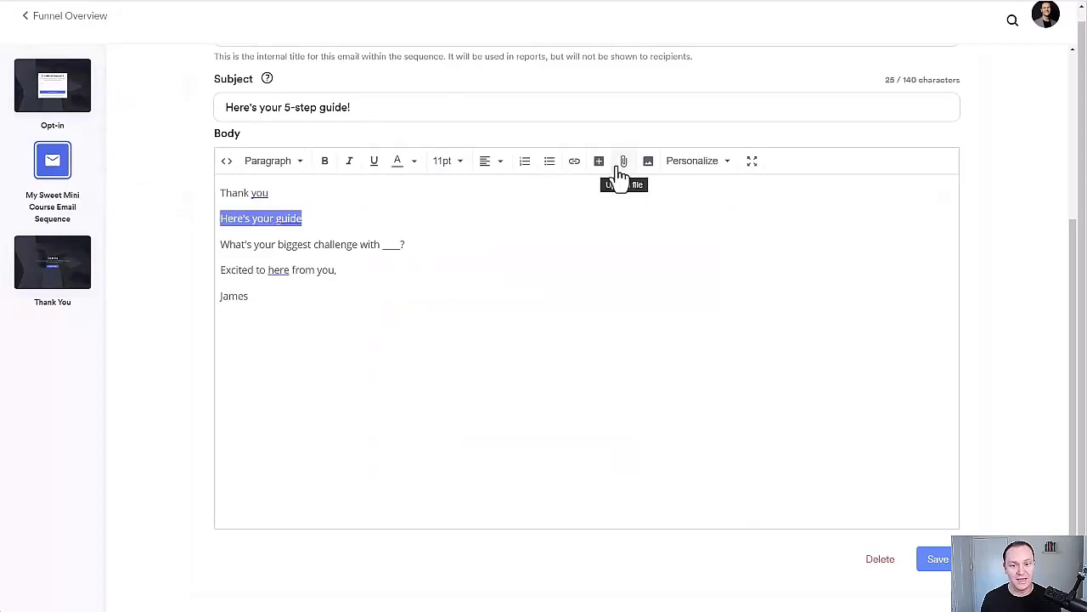
pyautogui.click(577, 162)
pyautogui.hotkey('ctrl', 'v')
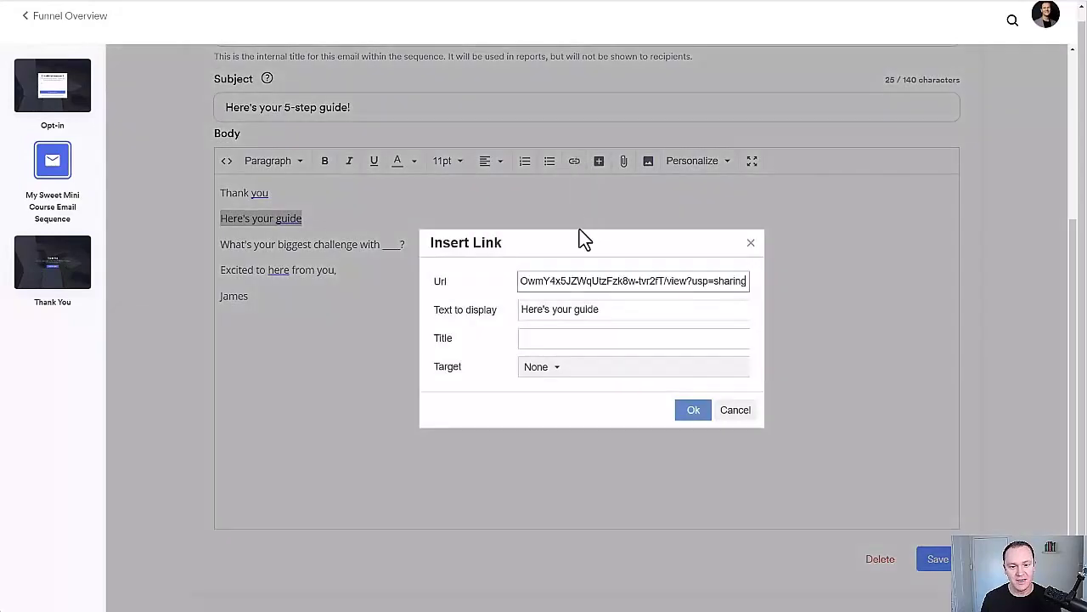
pyautogui.click(692, 411)
# Step: Make the linked "Here's your guide" line bold
pyautogui.moveTo(303, 219); pyautogui.dragTo(192, 225)
pyautogui.hotkey('ctrl', 'b')
pyautogui.click(255, 243)
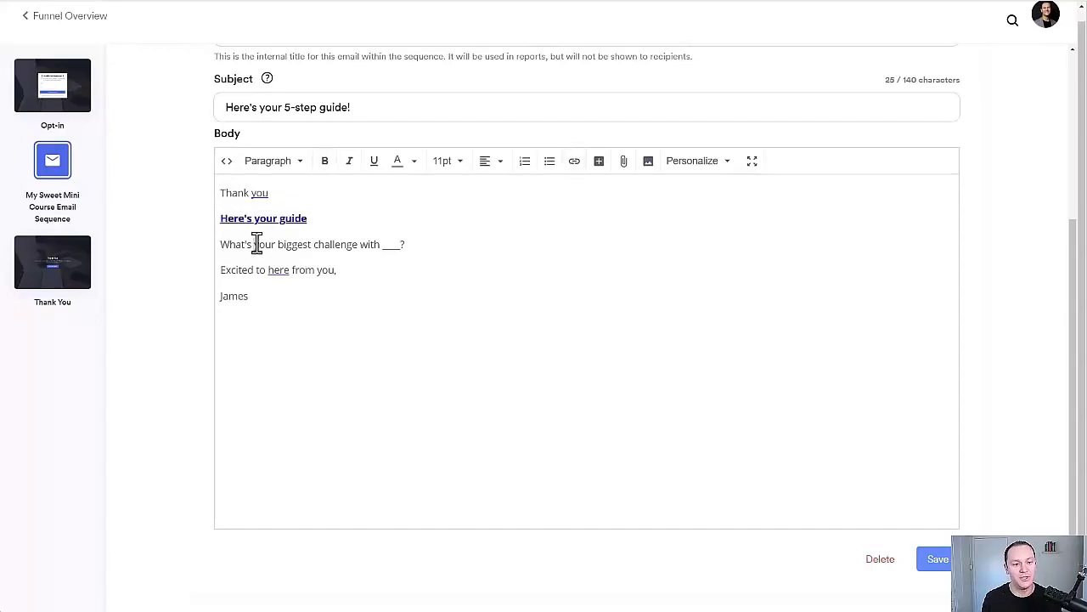
# Step: Apply a lighter text colour to the word "challenge" and the "Here's your guide" link, and save the email
pyautogui.moveTo(313, 219); pyautogui.dragTo(118, 222)
pyautogui.click(335, 244)
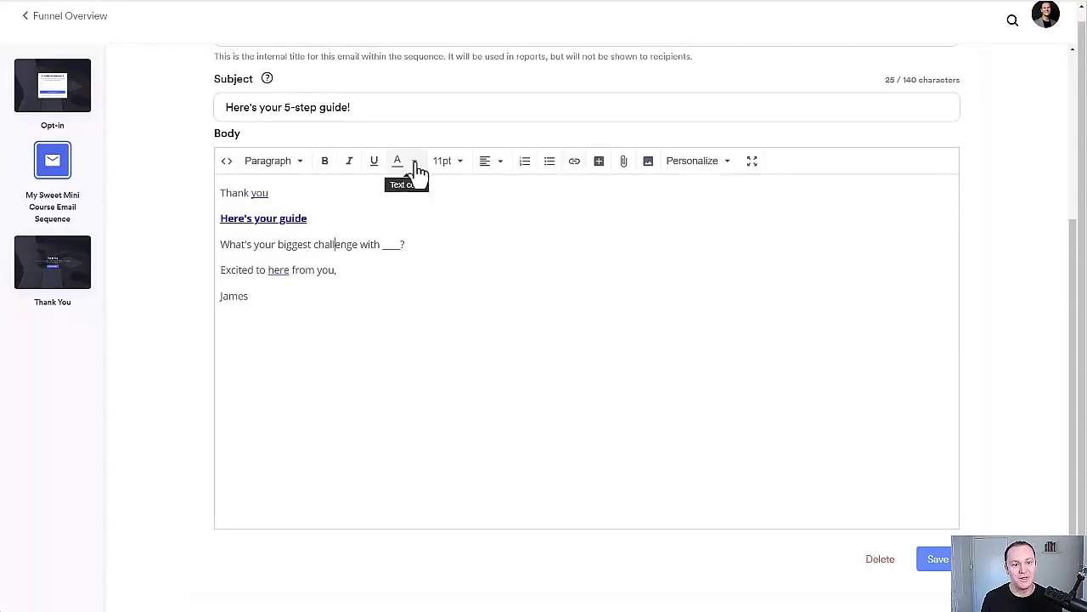
pyautogui.click(415, 162)
pyautogui.click(462, 236)
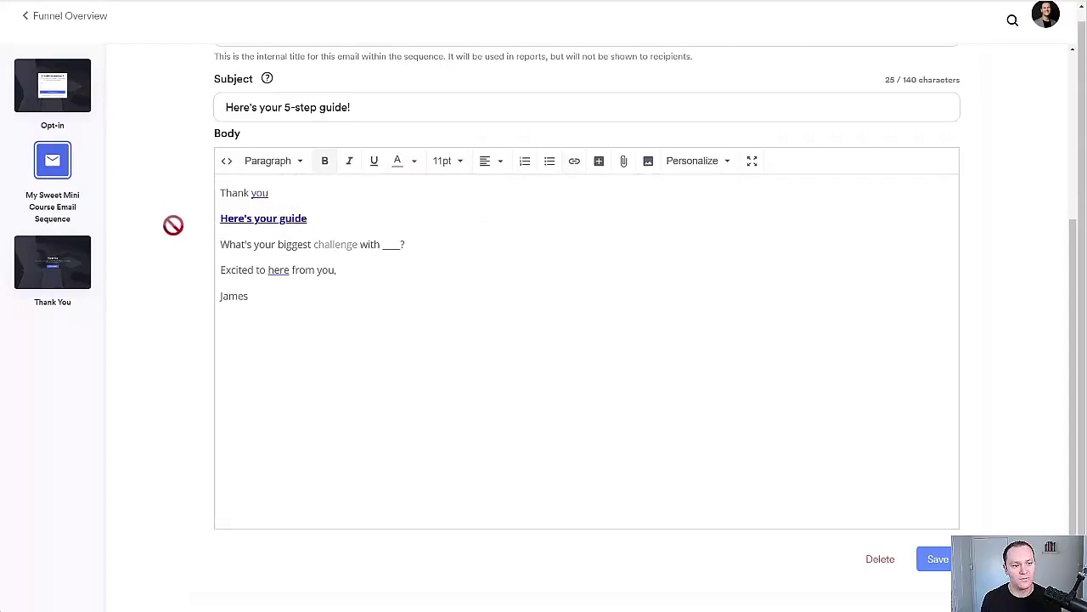
pyautogui.tripleClick(308, 220)
pyautogui.click(395, 162)
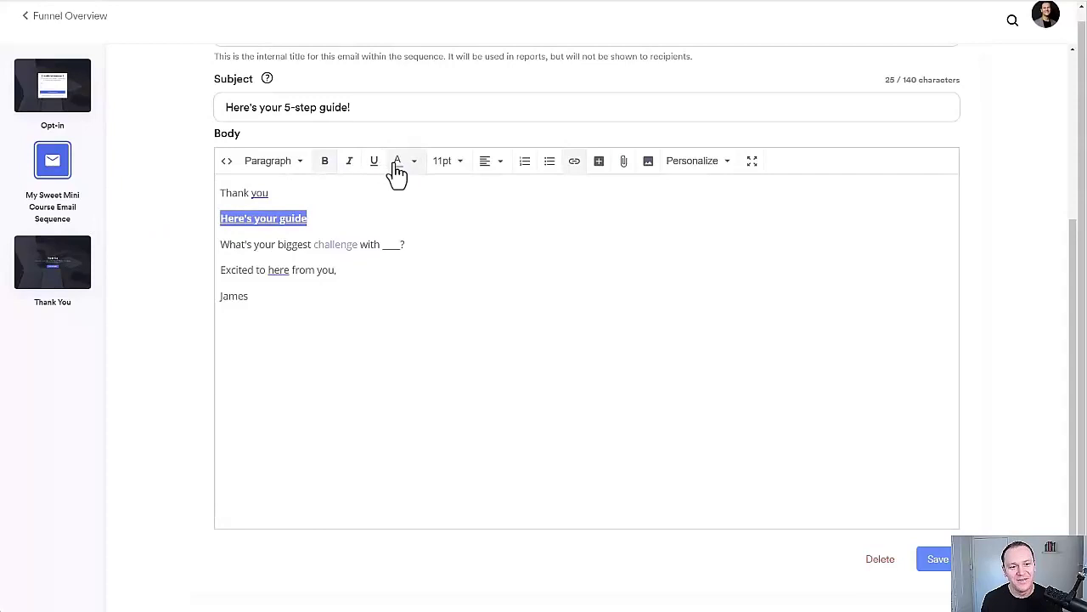
pyautogui.click(483, 243)
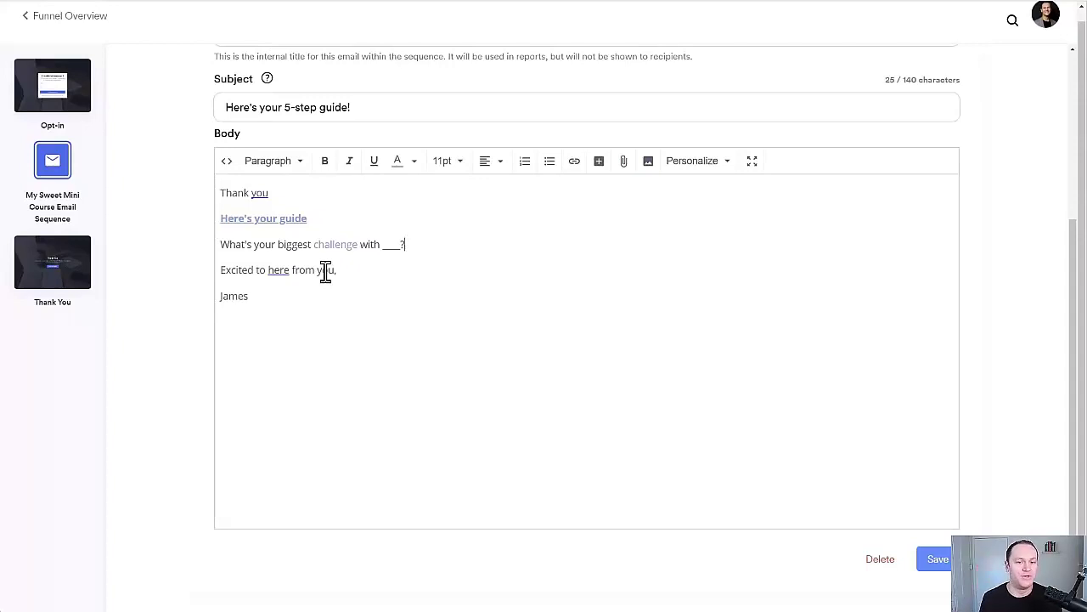
pyautogui.click(934, 563)
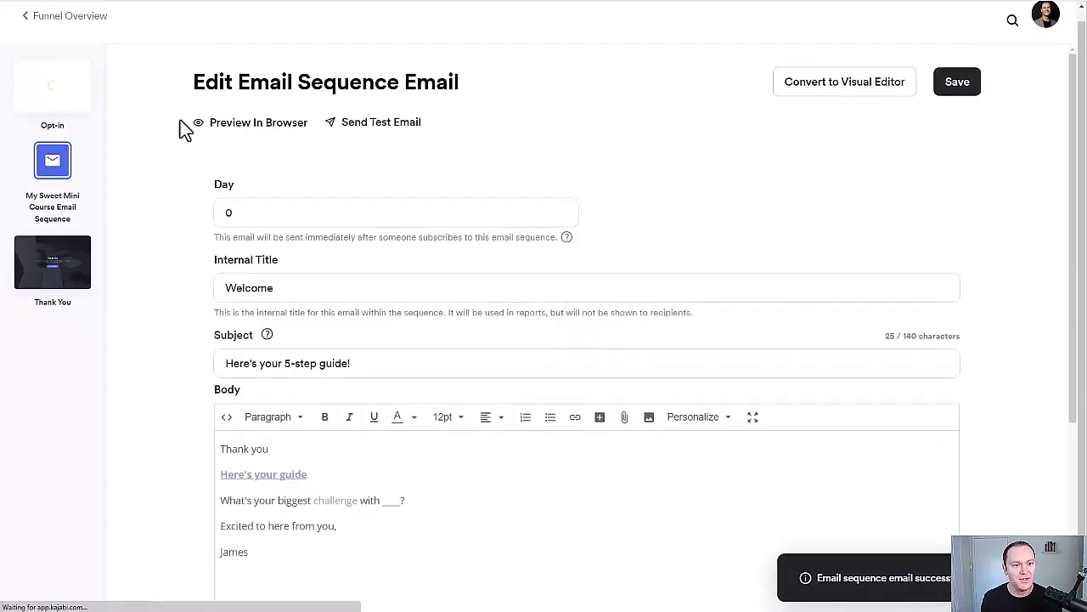
# Step: Return to the funnel overview and review its Opt-in, email sequence and Thank You stages
pyautogui.click(61, 17)
pyautogui.scroll(-1, 333, 200)
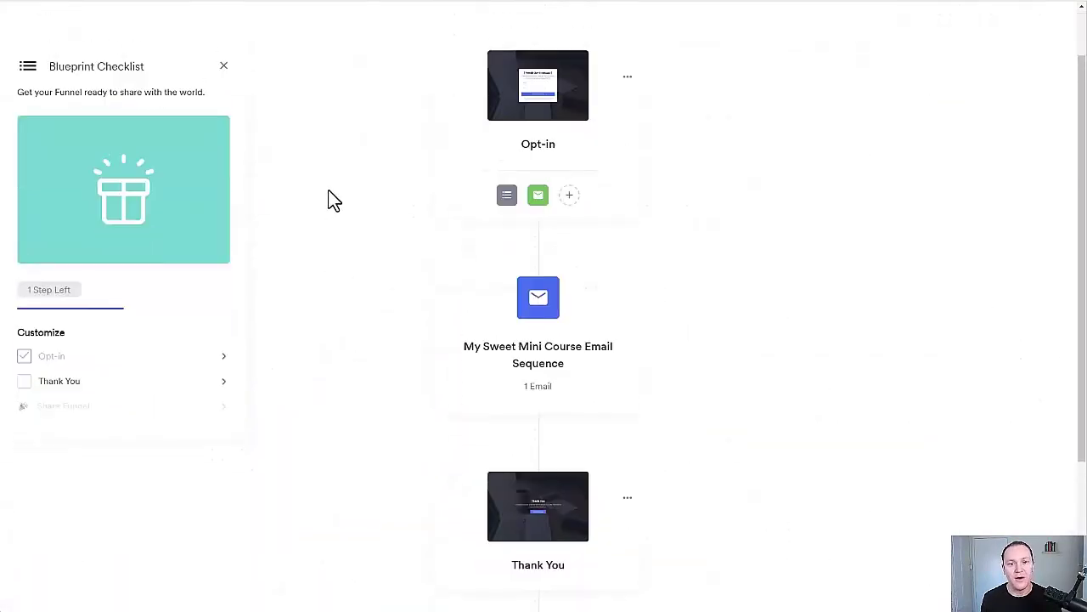
pyautogui.moveTo(520, 51)
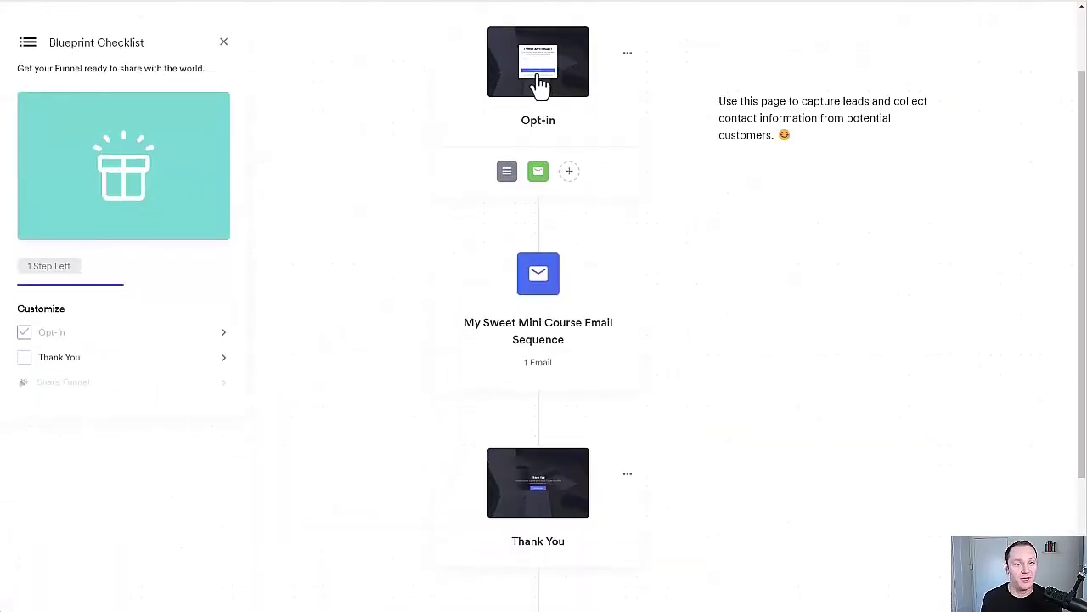
pyautogui.scroll(1, 544, 94)
pyautogui.scroll(-1, 509, 149)
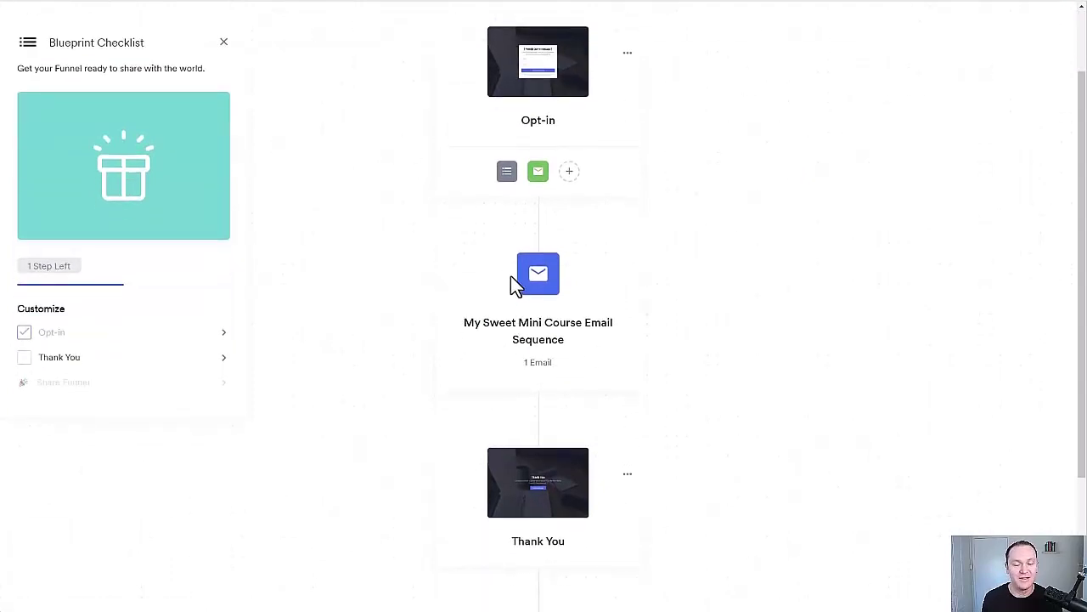
pyautogui.scroll(-2, 406, 267)
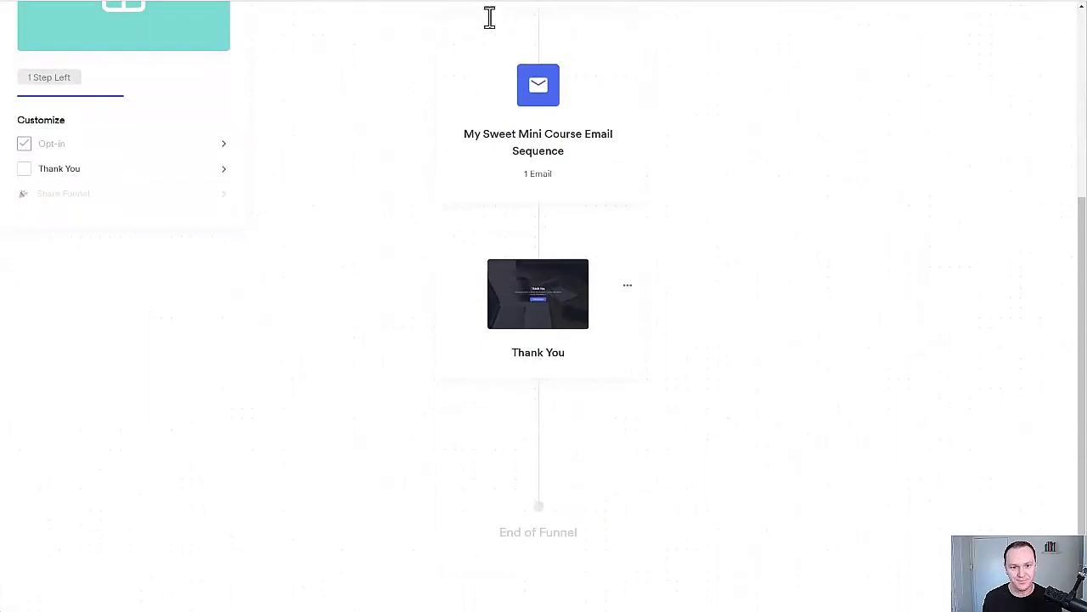
pyautogui.scroll(2, 489, 17)
pyautogui.moveTo(592, 146)
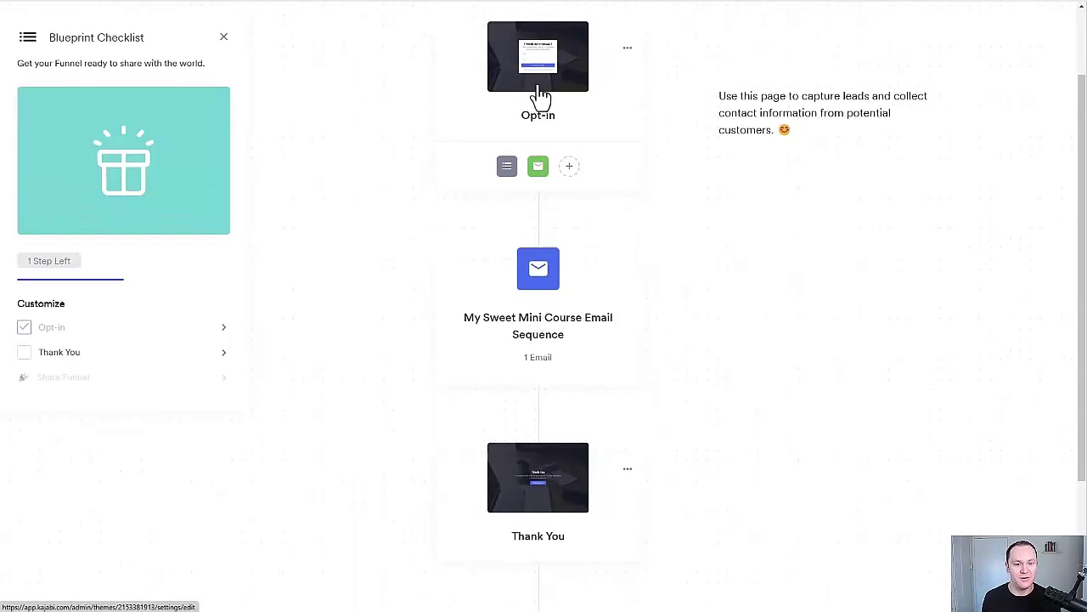
# Step: Open the Thank You page and turn off the call to action in its text block to remove the Download Now button
pyautogui.click(518, 495)
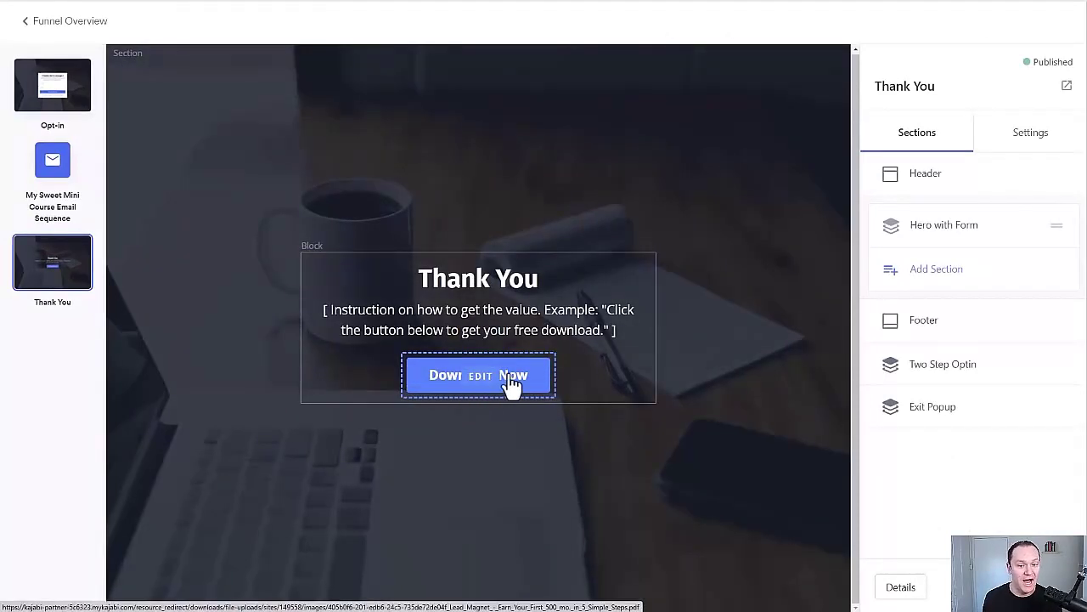
pyautogui.click(510, 384)
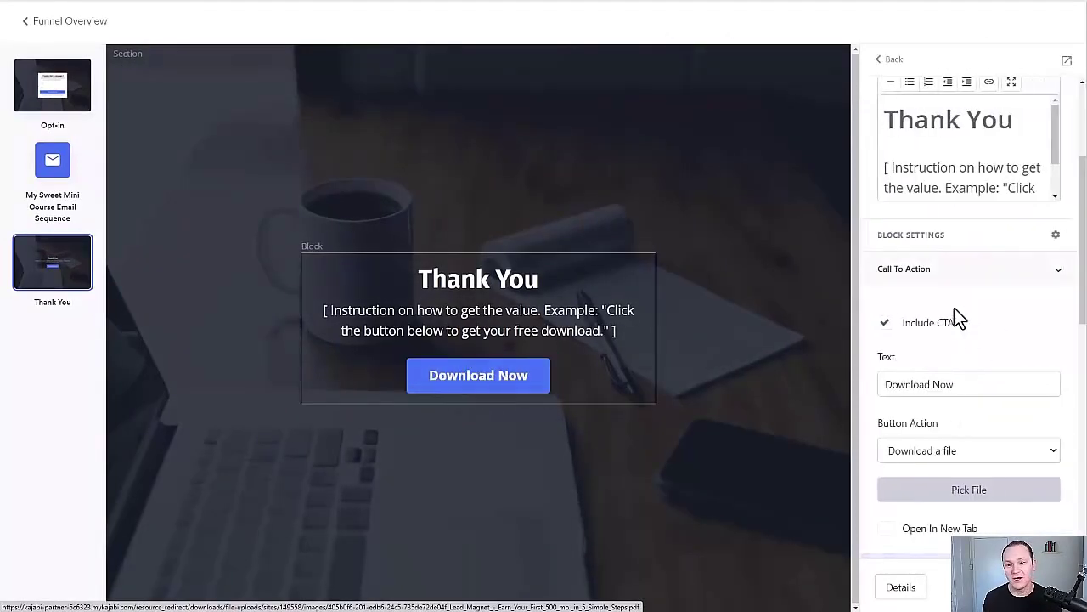
pyautogui.scroll(-5, 949, 310)
pyautogui.scroll(4, 962, 311)
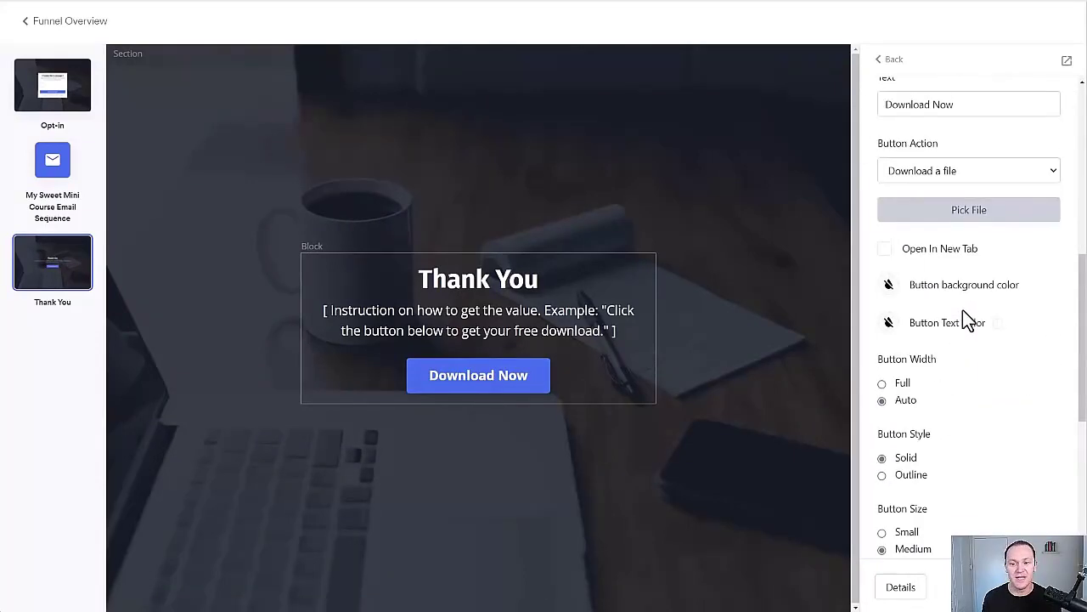
pyautogui.scroll(-4, 964, 314)
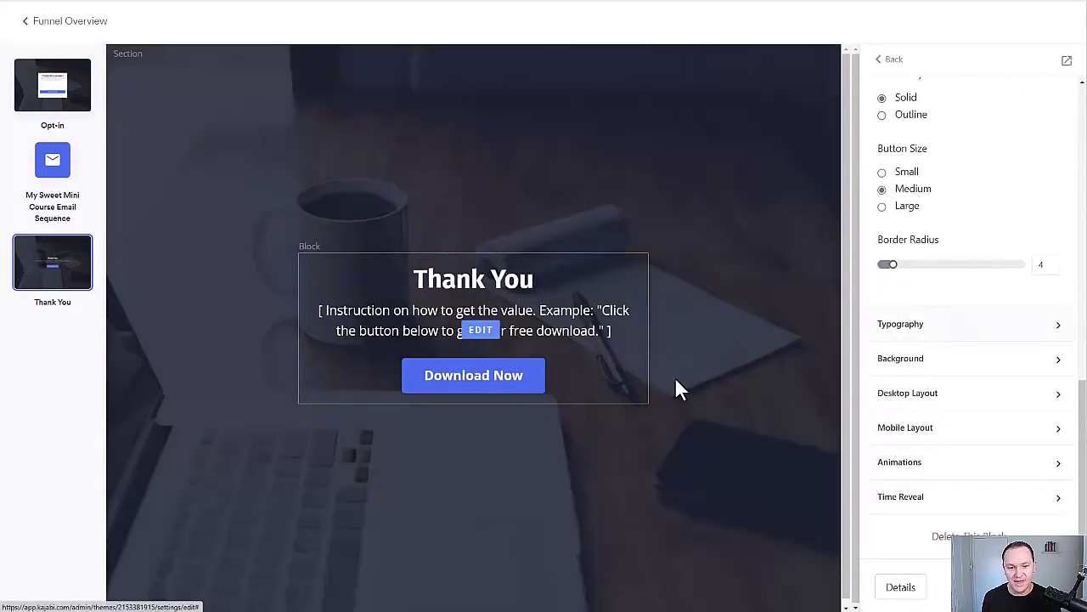
pyautogui.scroll(5, 978, 202)
pyautogui.scroll(2, 935, 281)
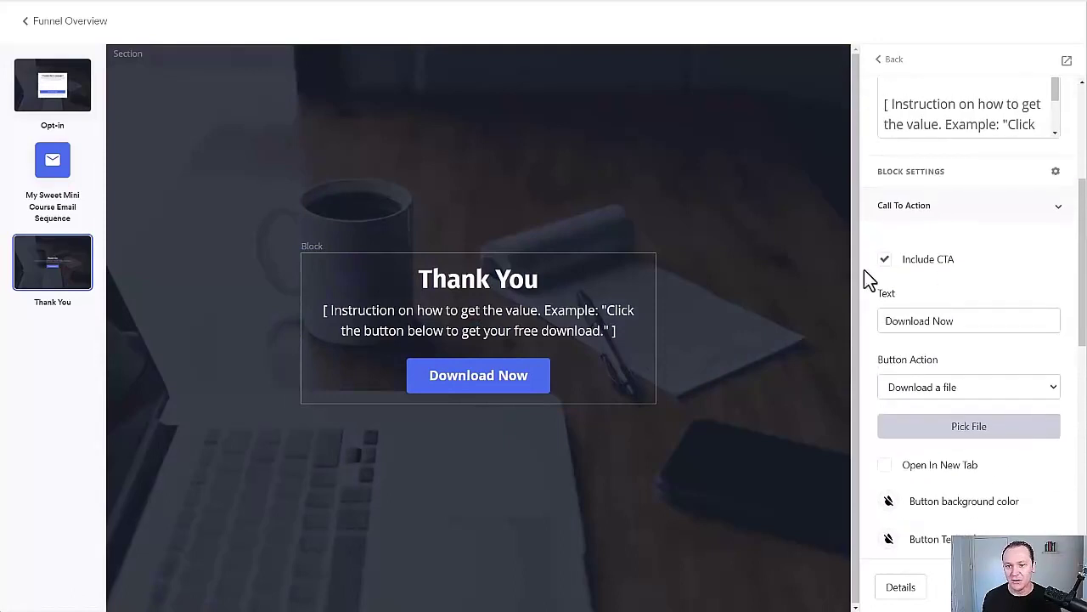
pyautogui.click(887, 261)
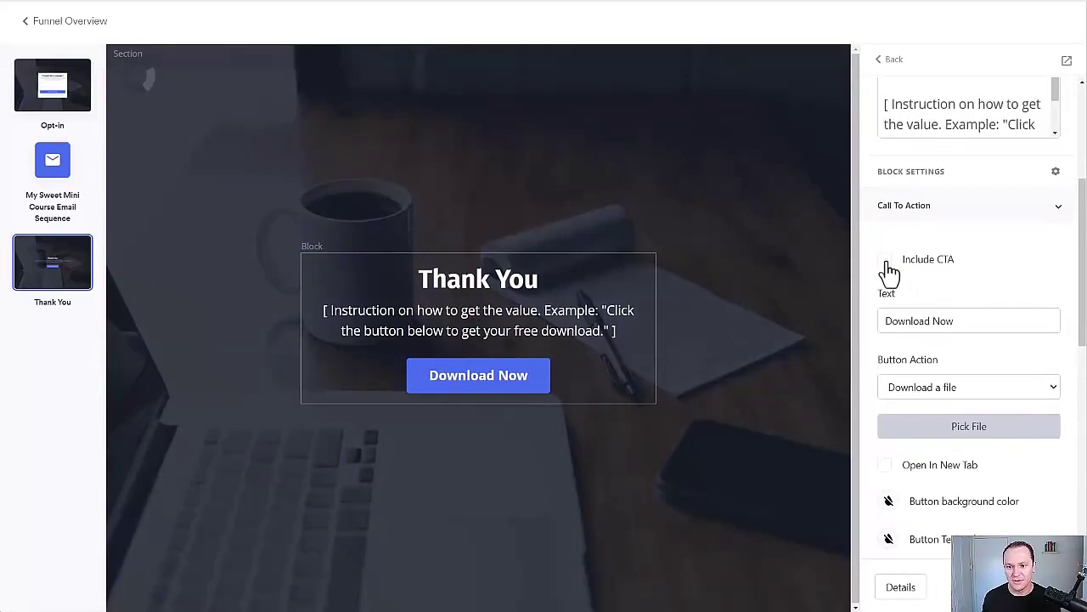
pyautogui.click(1054, 220)
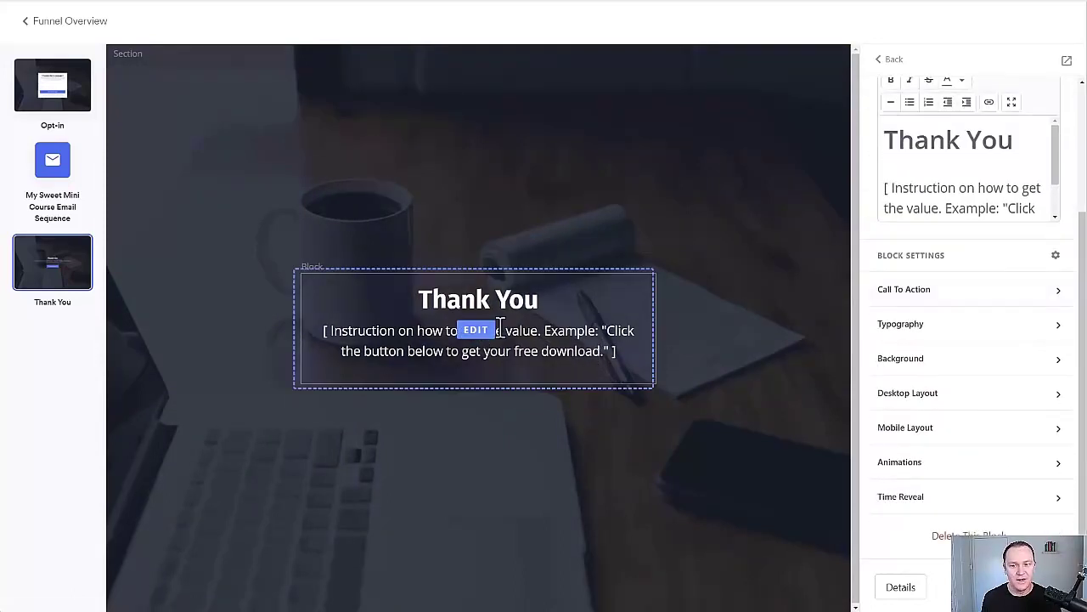
# Step: Replace the placeholder instruction under the Thank You heading with "Check your email for your download!"
pyautogui.click(1014, 102)
pyautogui.moveTo(738, 164); pyautogui.dragTo(124, 175)
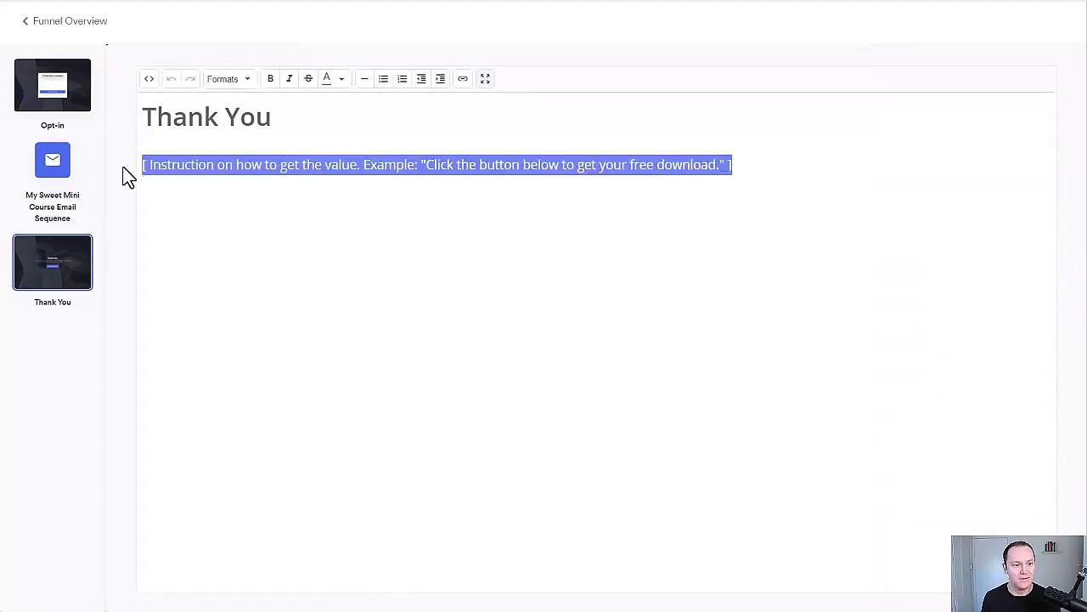
pyautogui.write('Check your emai')
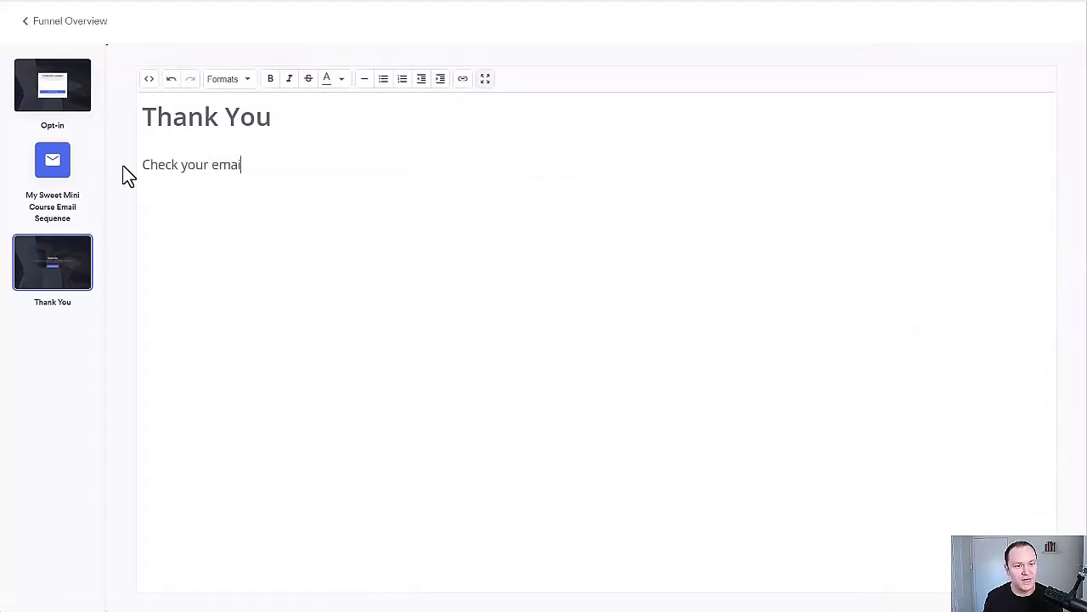
pyautogui.write('l for your download!')
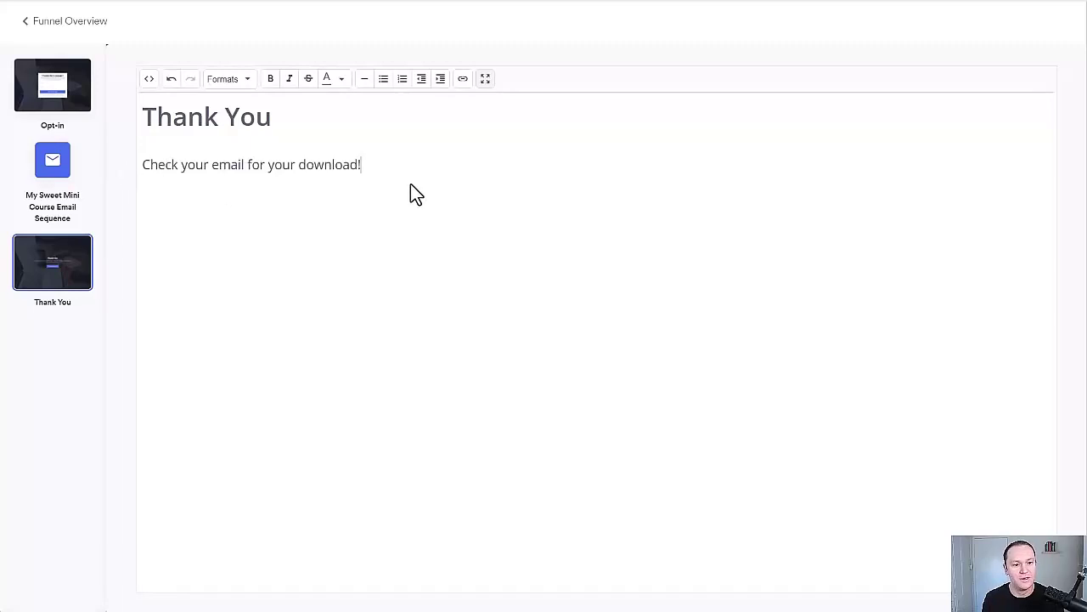
pyautogui.press('Return')
pyautogui.click(485, 78)
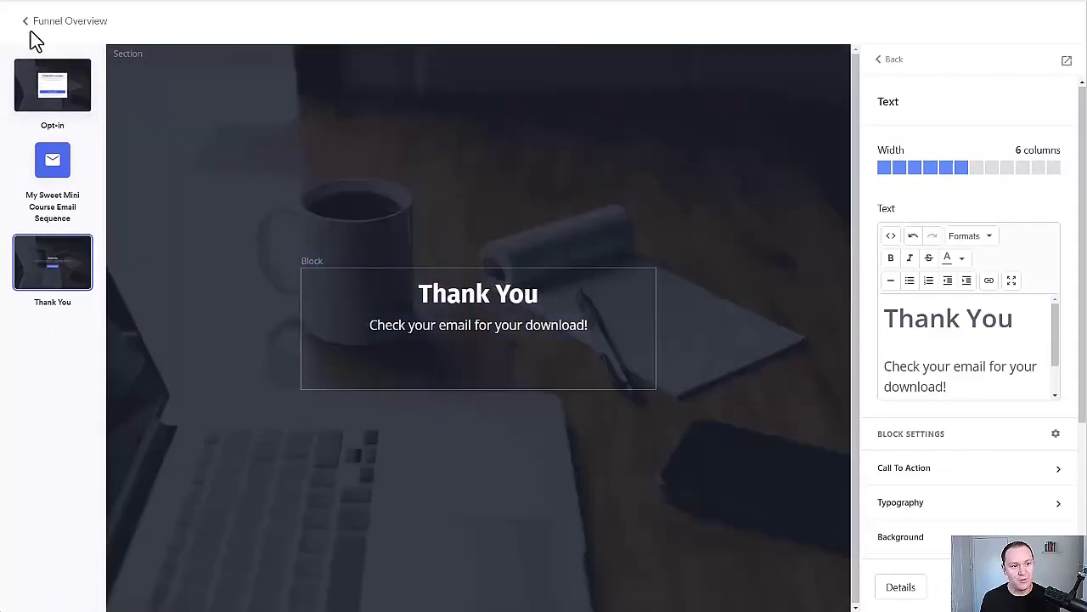
# Step: Check the Thank You page's URL in its details, view the Opt-in page and return to the funnel overview
pyautogui.click(899, 590)
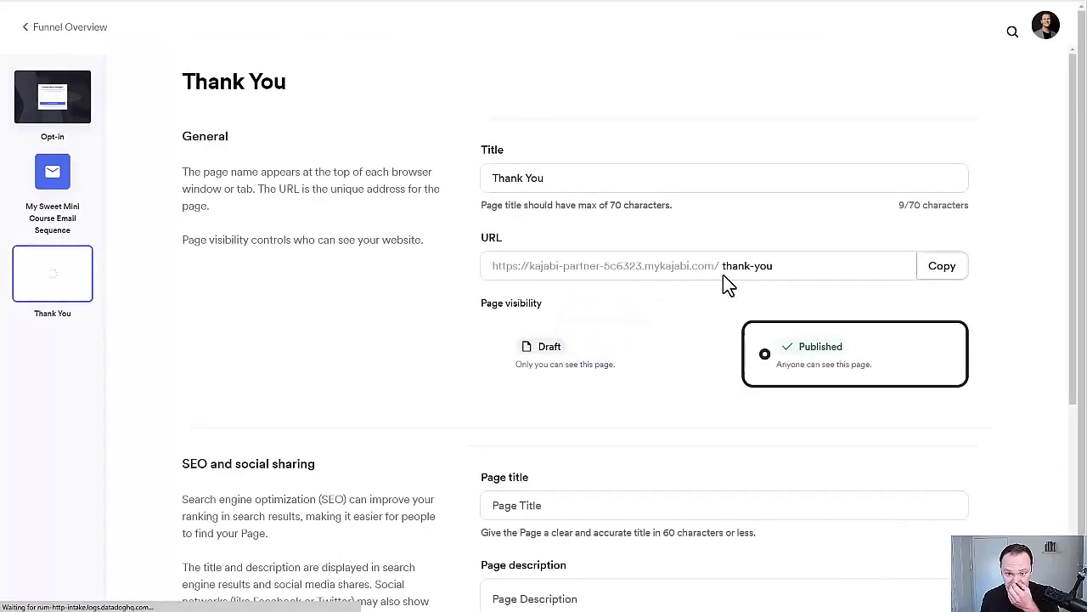
pyautogui.moveTo(775, 268); pyautogui.dragTo(719, 267)
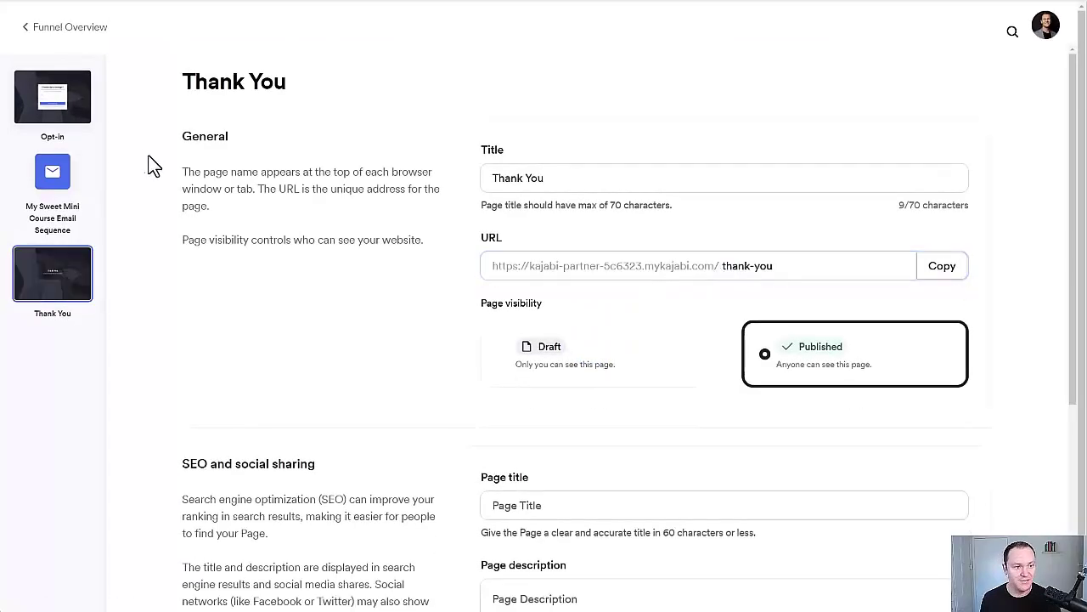
pyautogui.click(64, 109)
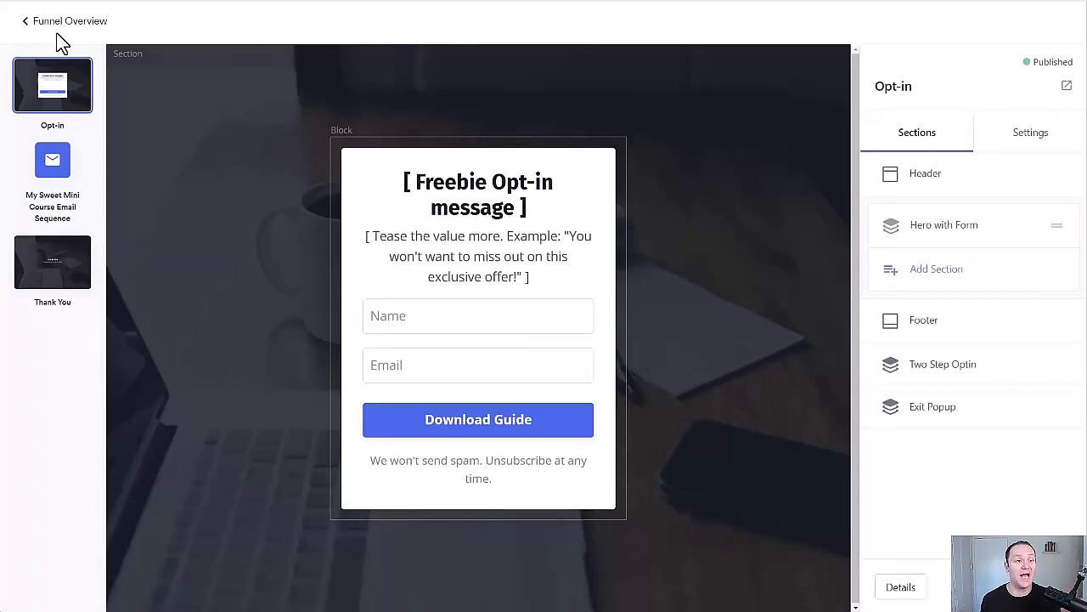
pyautogui.click(64, 21)
pyautogui.scroll(-2, 586, 191)
pyautogui.scroll(2, 586, 191)
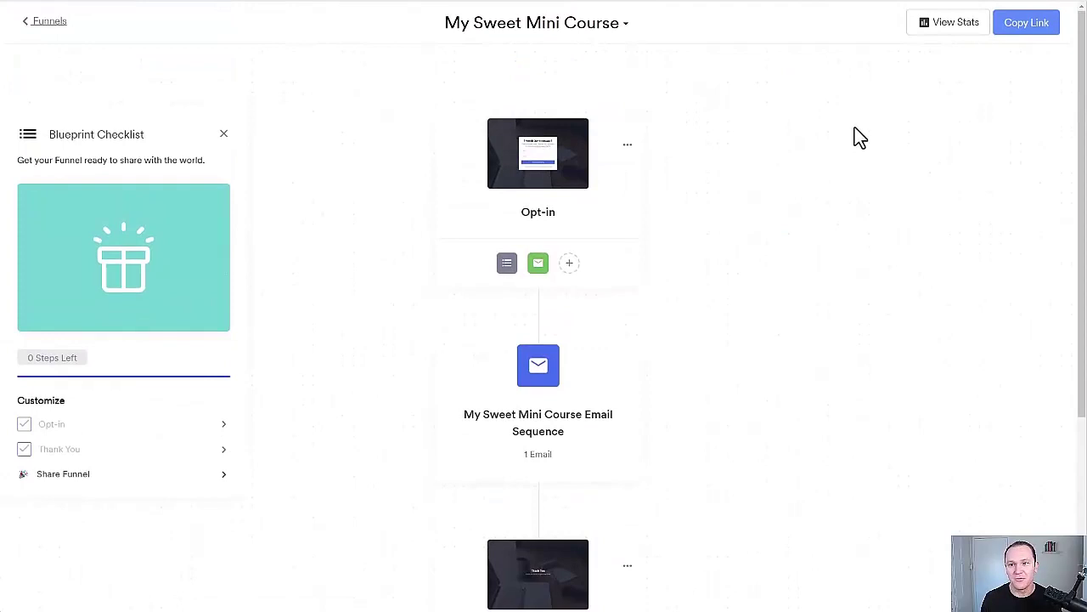